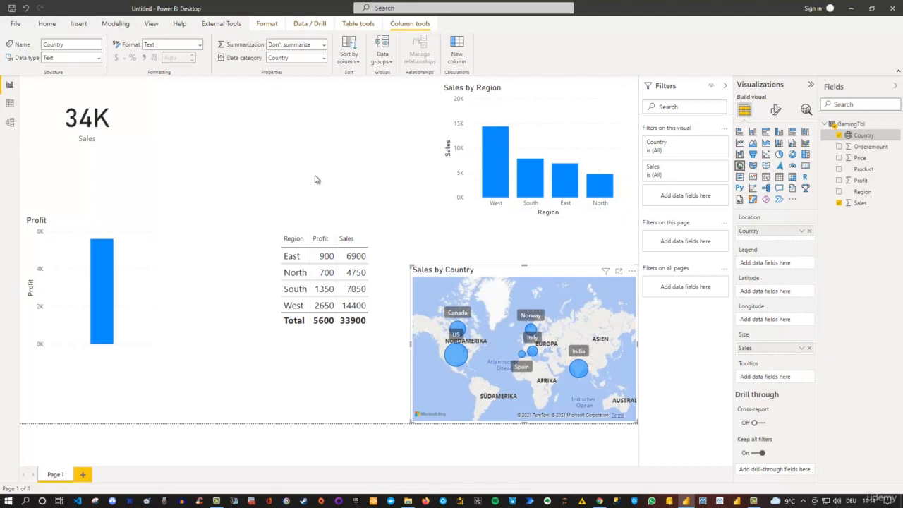
- Save the report under the file name "PBI getting started" in the current folder
key(ctrl+s)
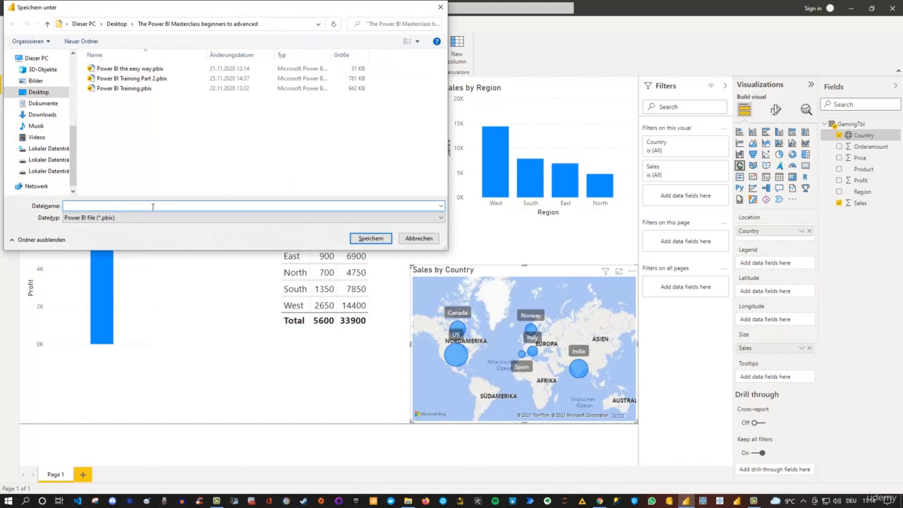
text(PB)
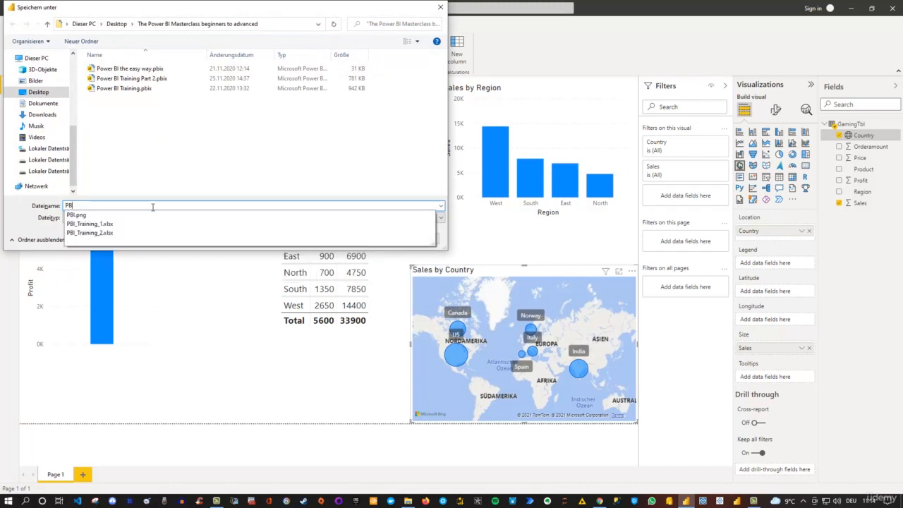
text(I )
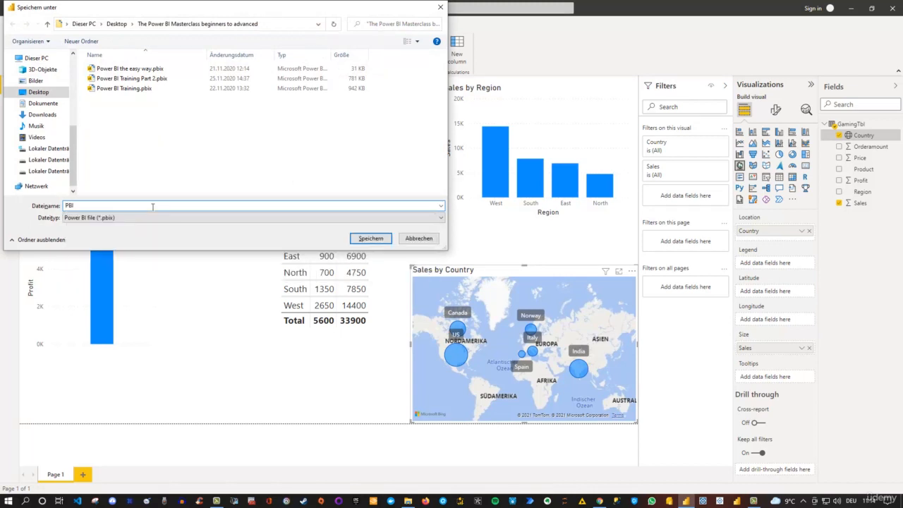
text(getting started)
key(Return)
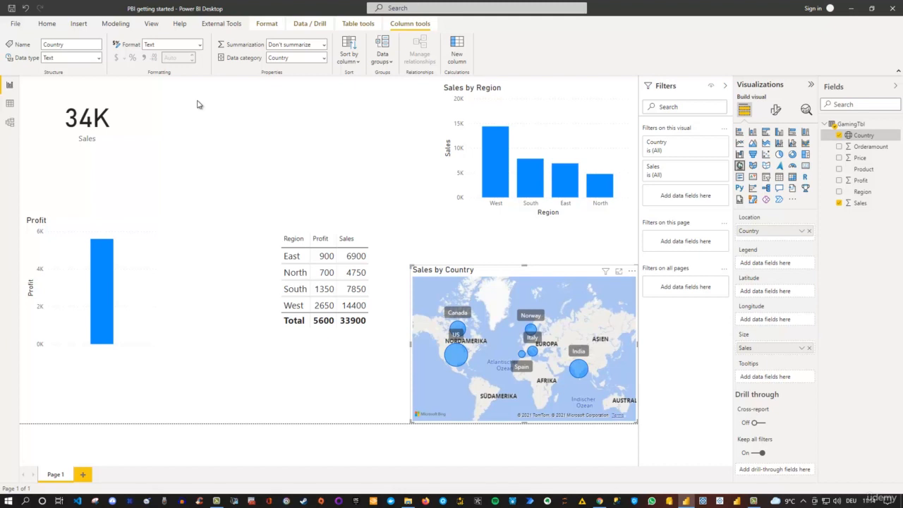
- Try a dark built-in theme on the whole report and undo the theme change
click(286, 150)
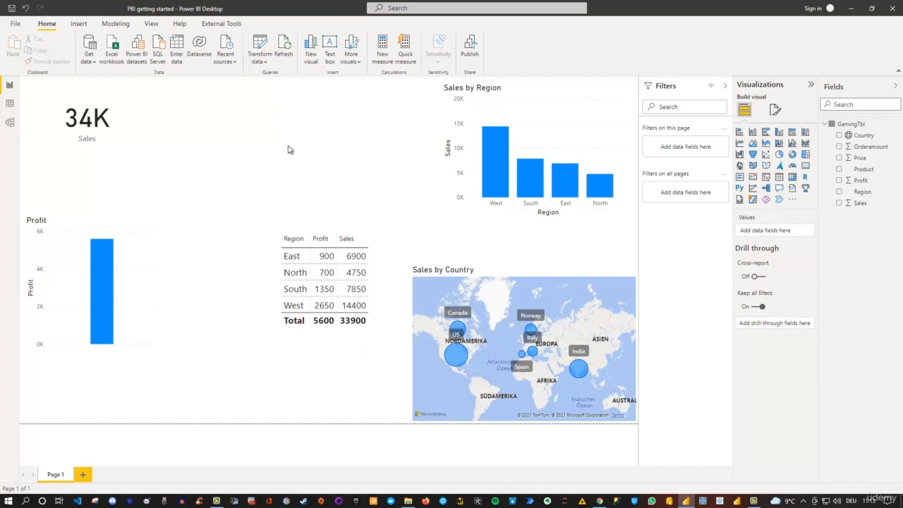
click(160, 27)
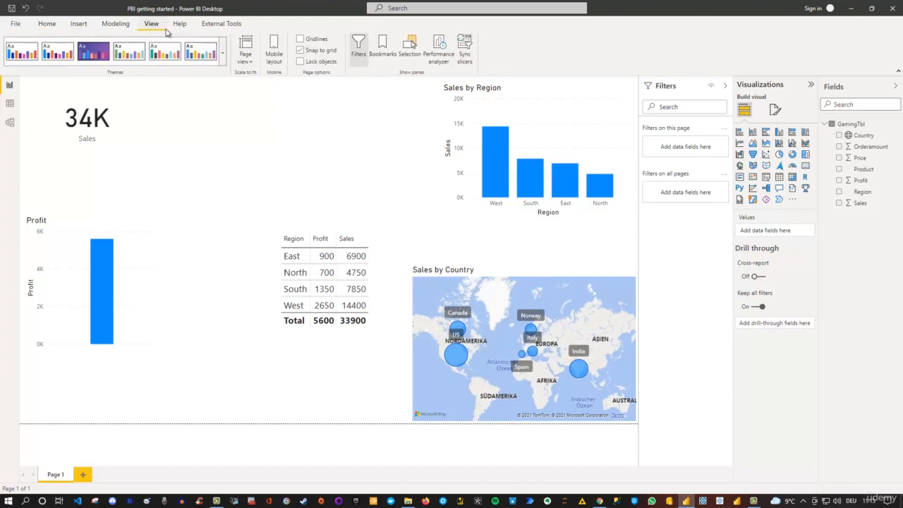
click(224, 56)
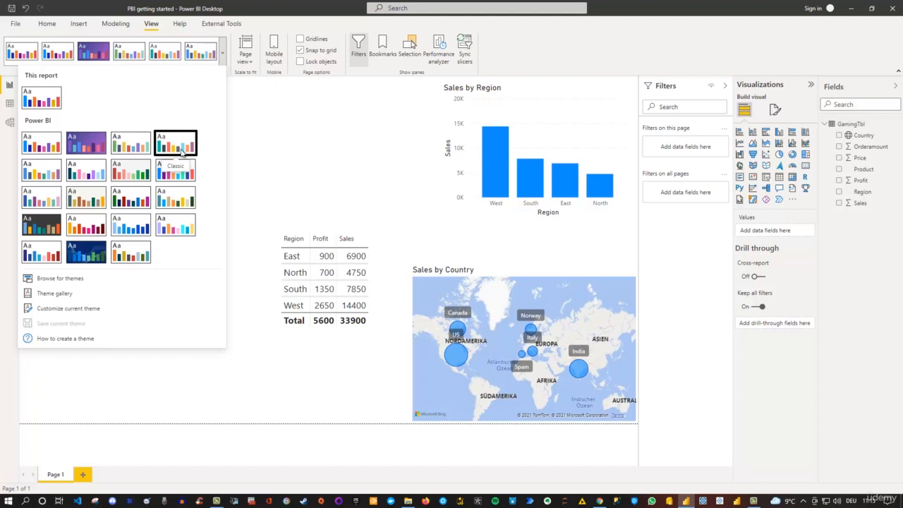
click(41, 224)
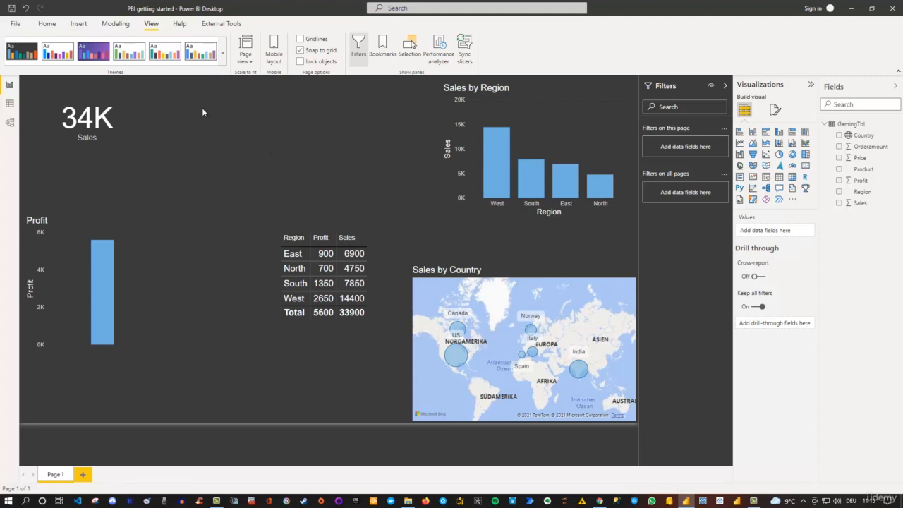
click(222, 53)
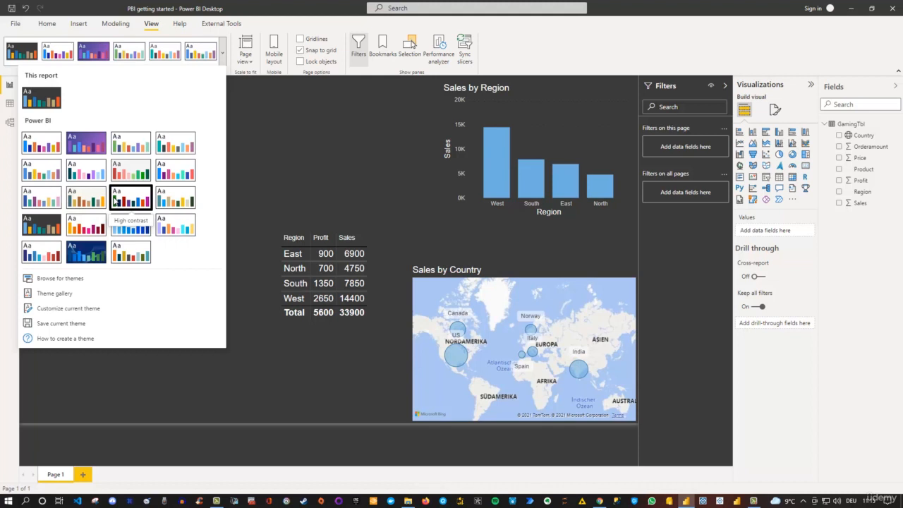
click(313, 158)
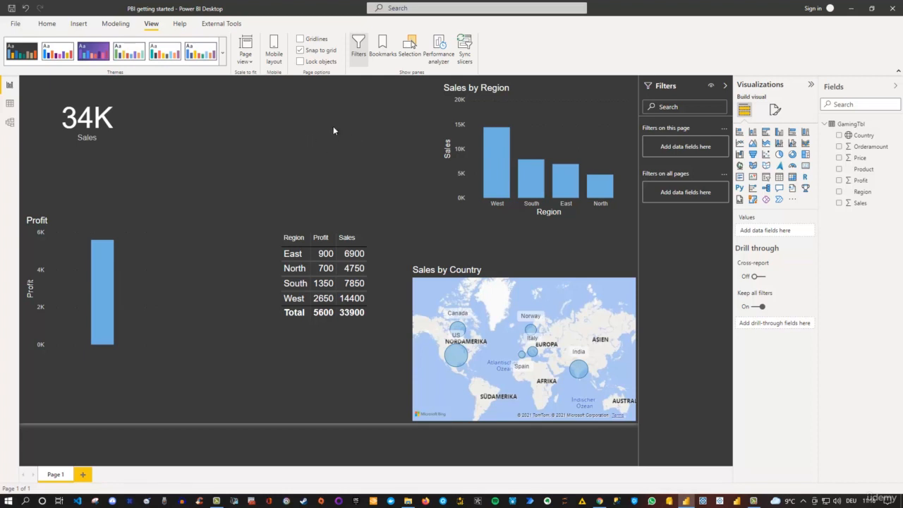
click(27, 9)
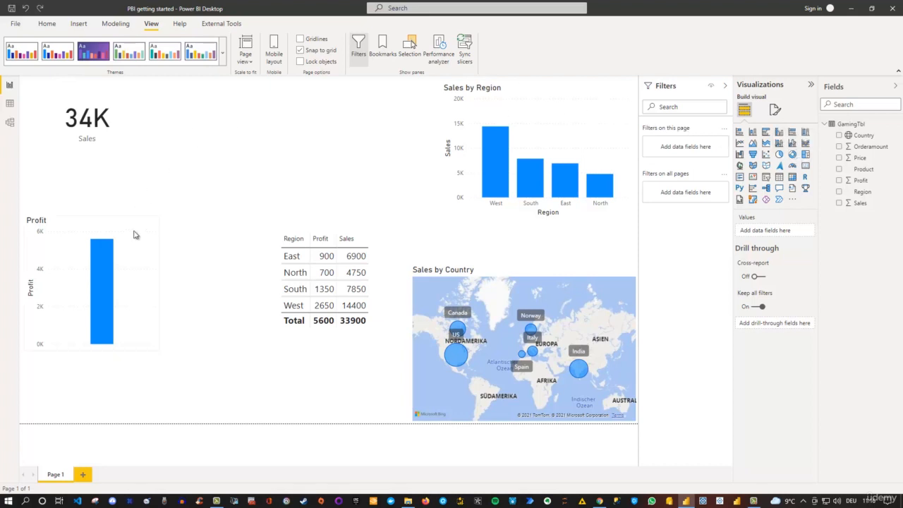
- Convert the Profit column chart to a donut chart with Region as legend, and enlarge it to the page's lower edge
click(89, 229)
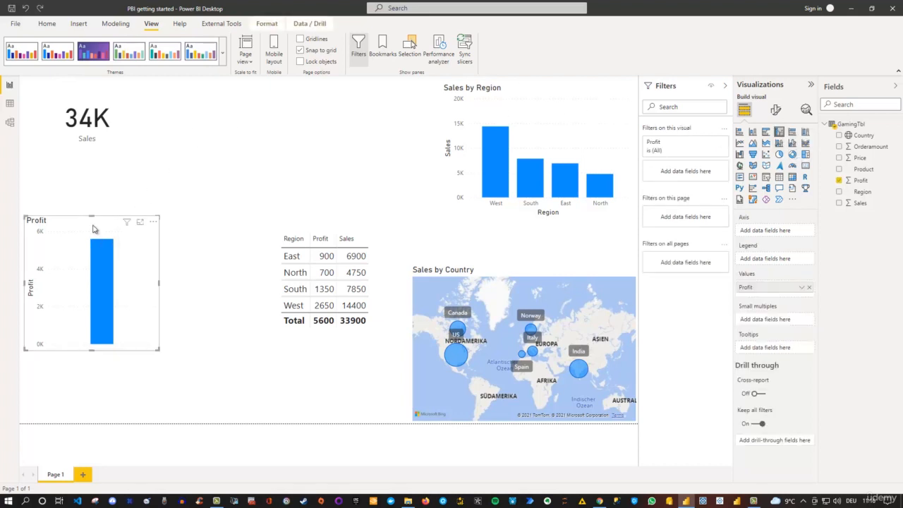
click(792, 154)
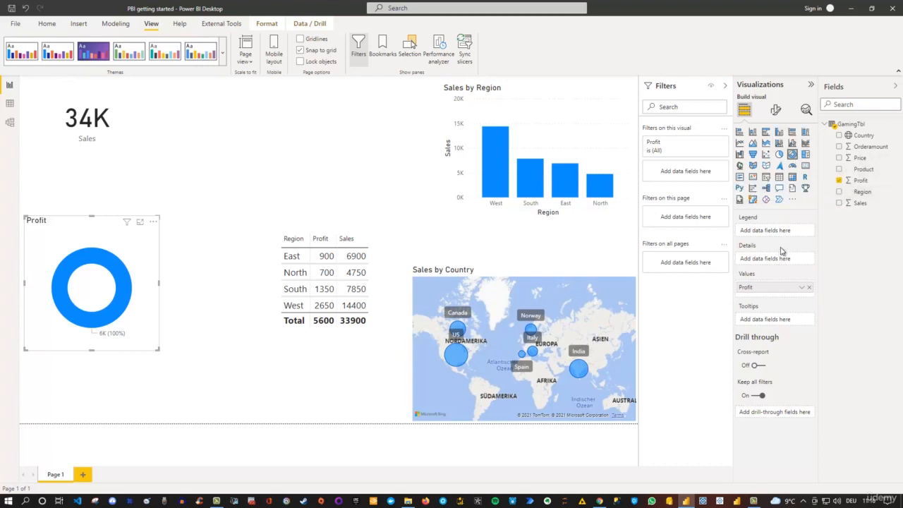
click(839, 193)
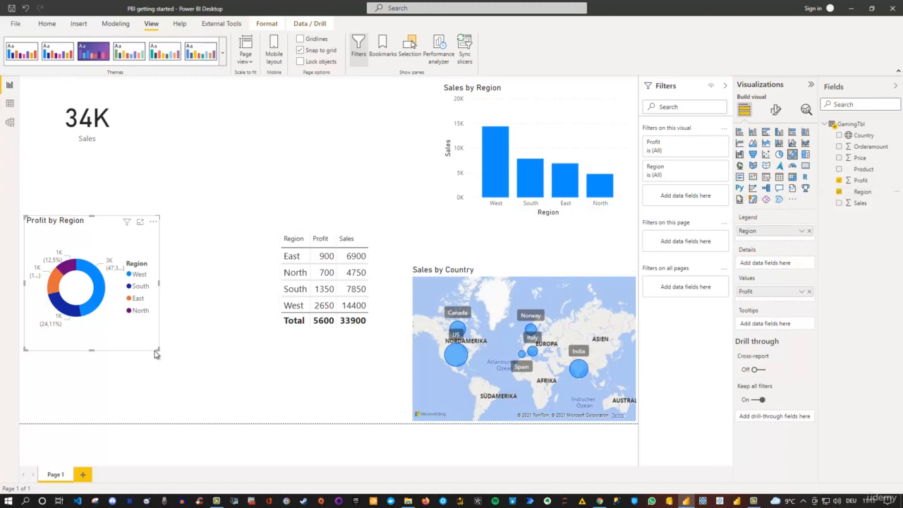
drag(159, 349, 267, 424)
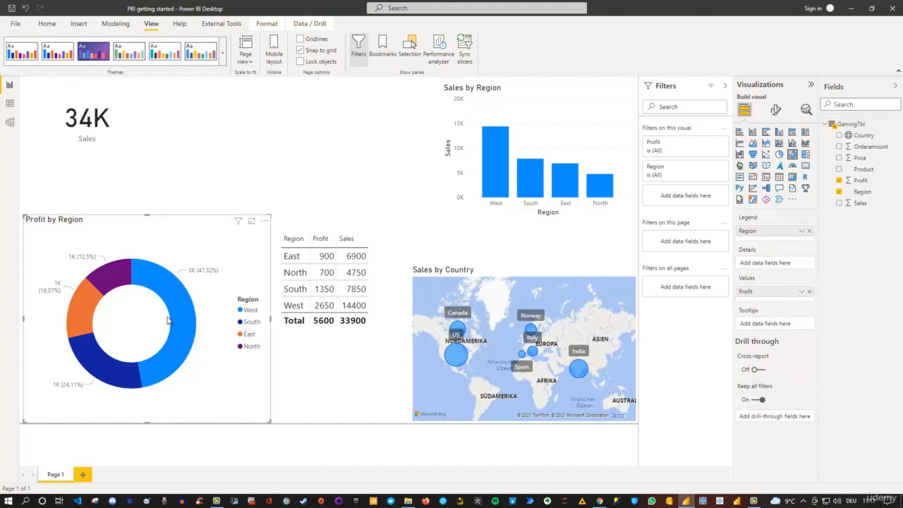
- Examine the available legend positions in the formatting options of the Profit by Region donut chart
click(776, 111)
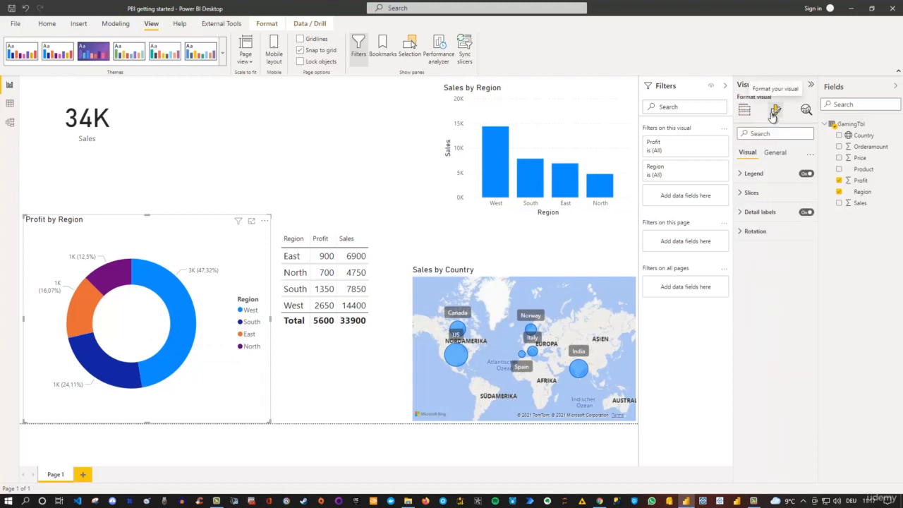
click(741, 174)
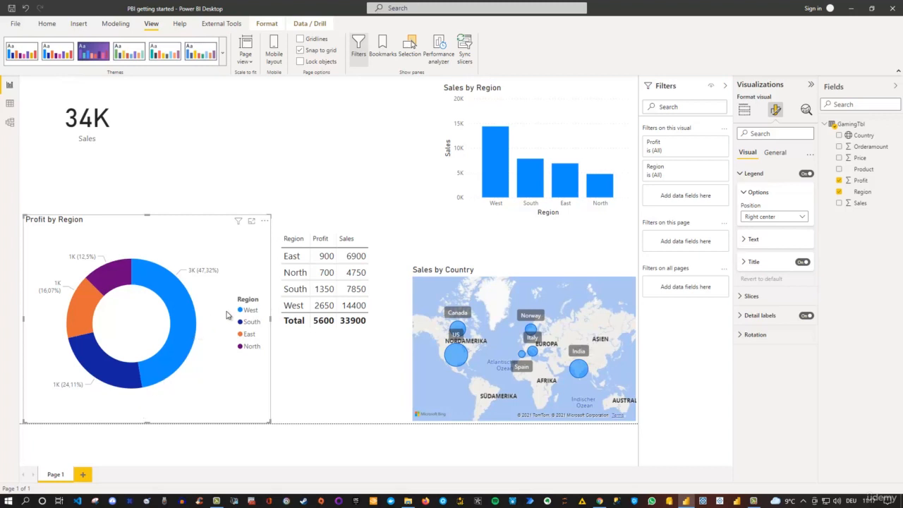
click(804, 216)
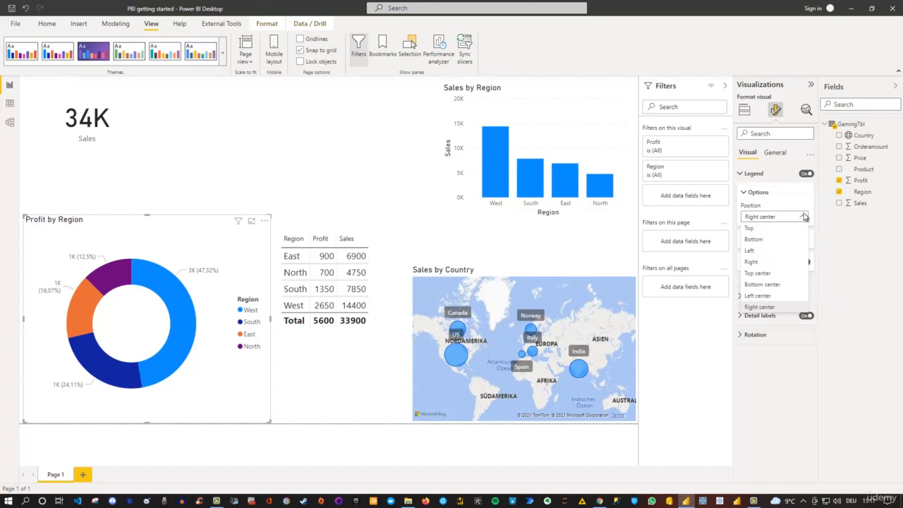
click(804, 217)
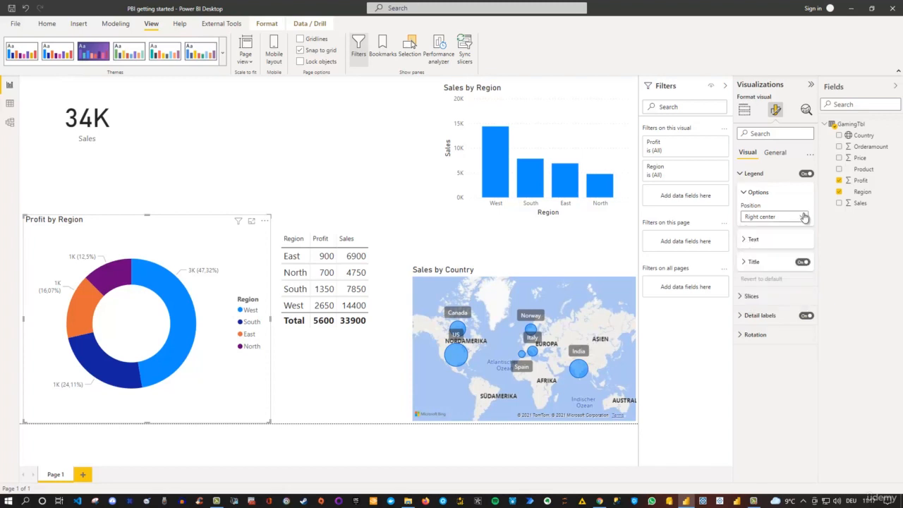
- Try All detail labels as the donut chart's label contents, and restore data value with percent of total
click(741, 319)
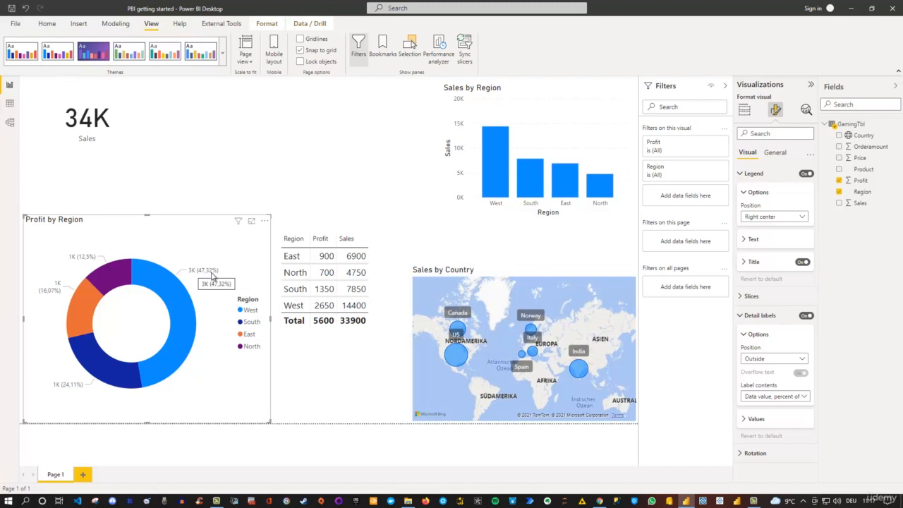
click(805, 398)
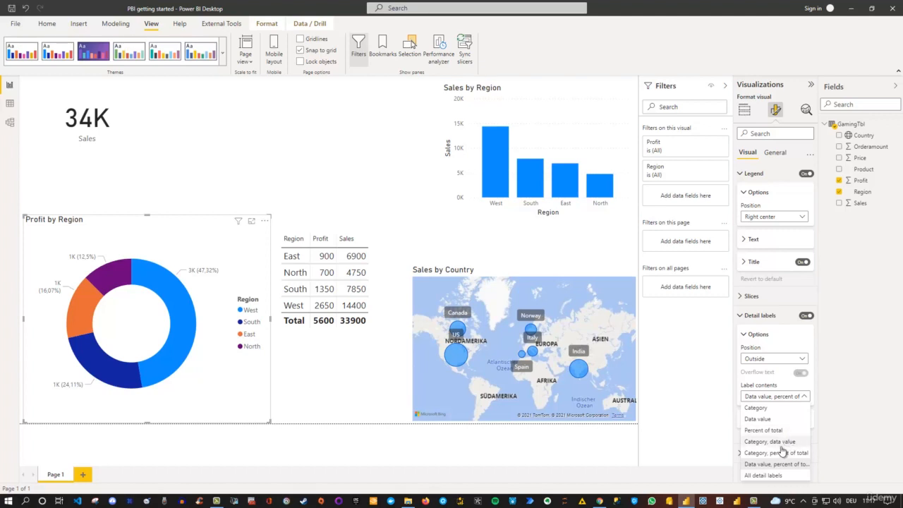
click(765, 476)
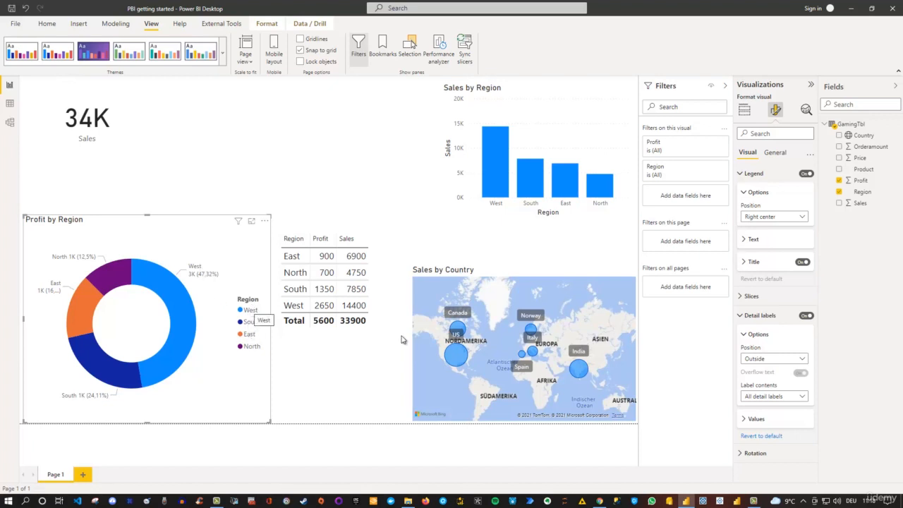
click(763, 396)
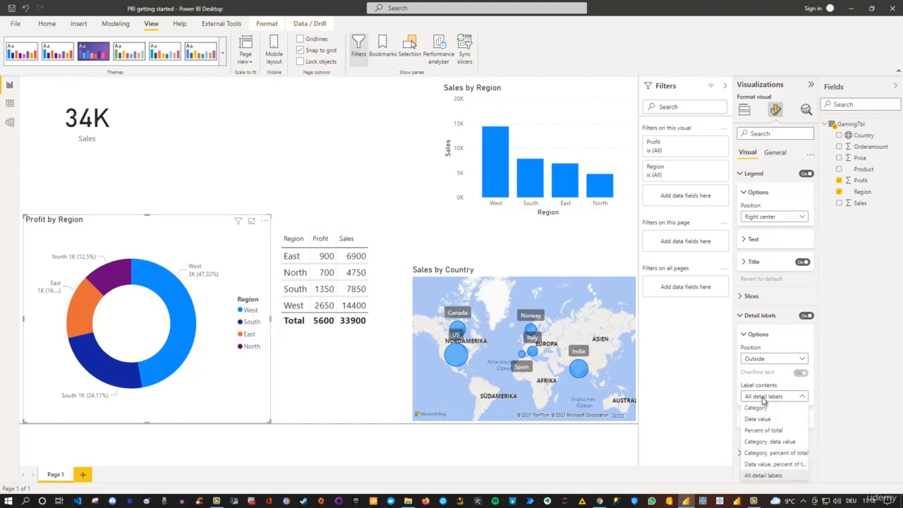
click(775, 465)
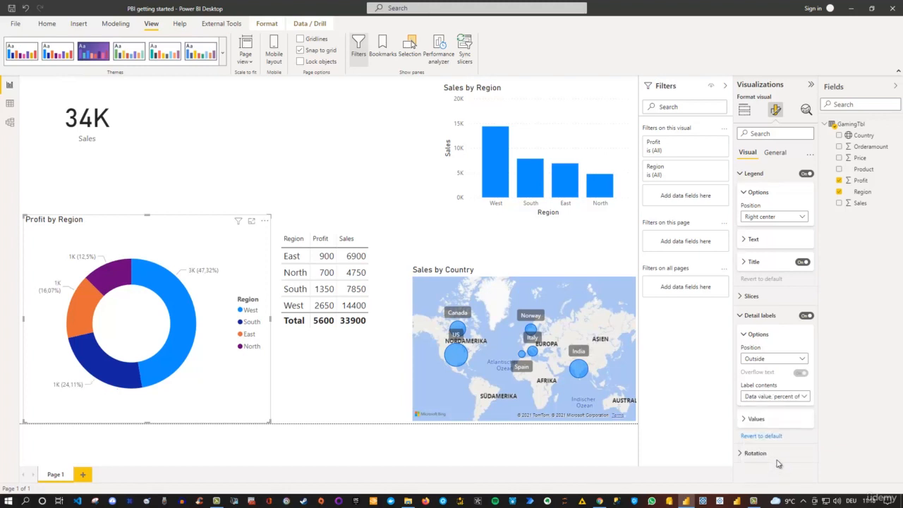
- Try the Inside position for the donut chart's detail labels, and settle on Prefer outside
click(774, 359)
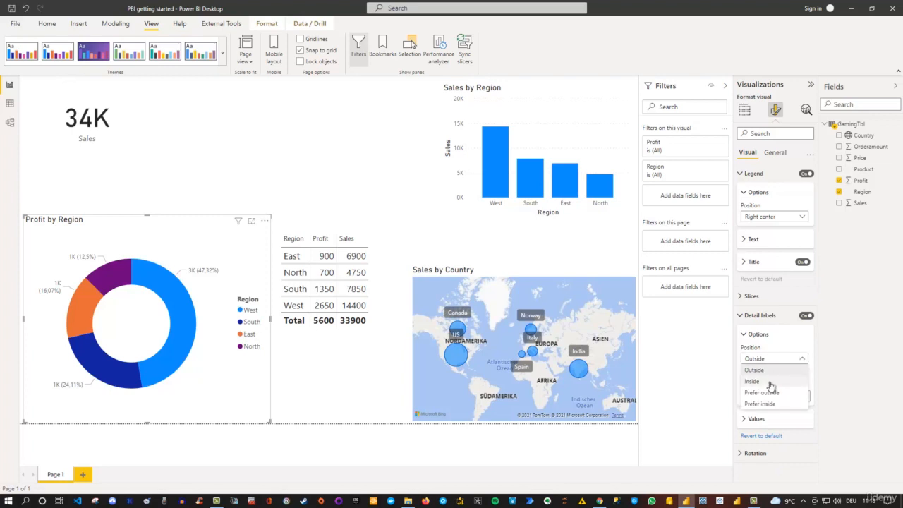
click(767, 382)
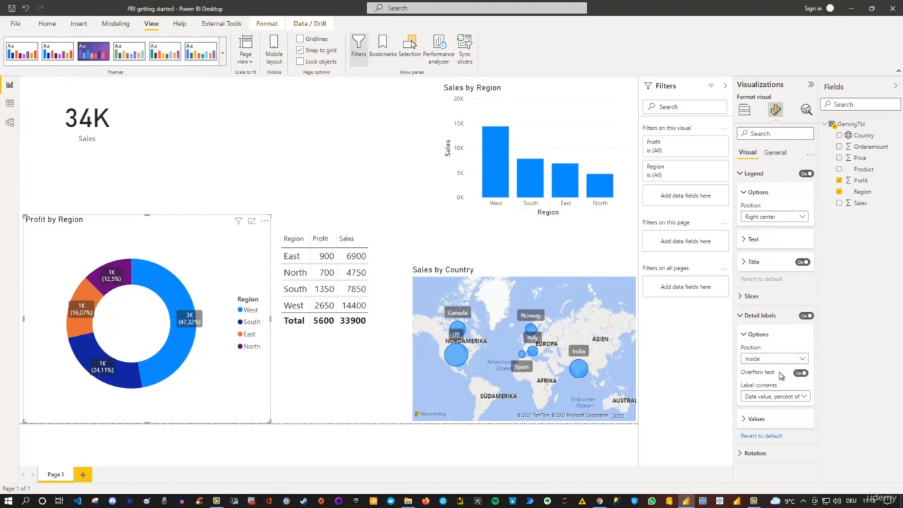
click(784, 360)
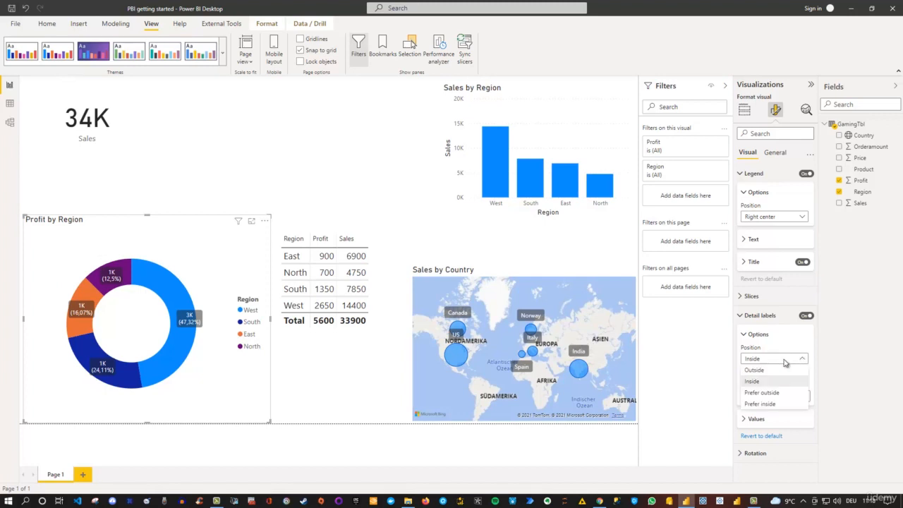
click(768, 392)
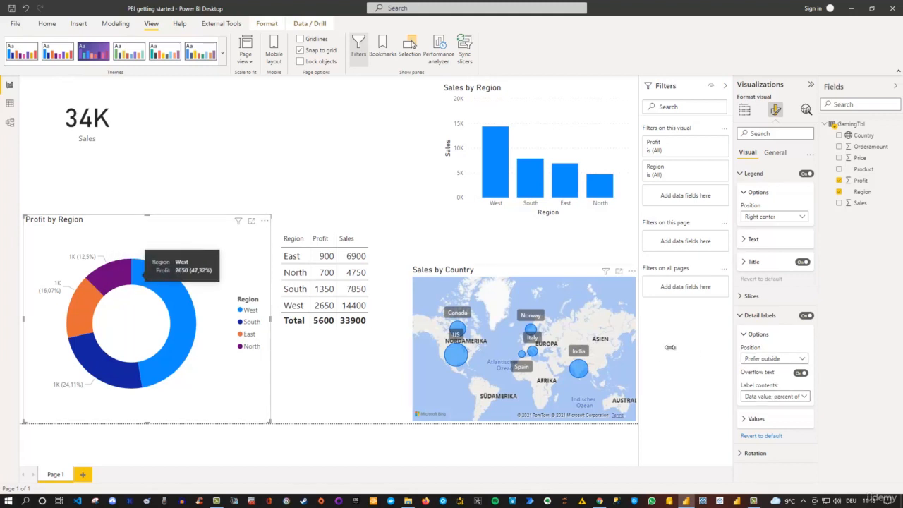
- Set the display units of the donut chart's detail label values to None
click(740, 315)
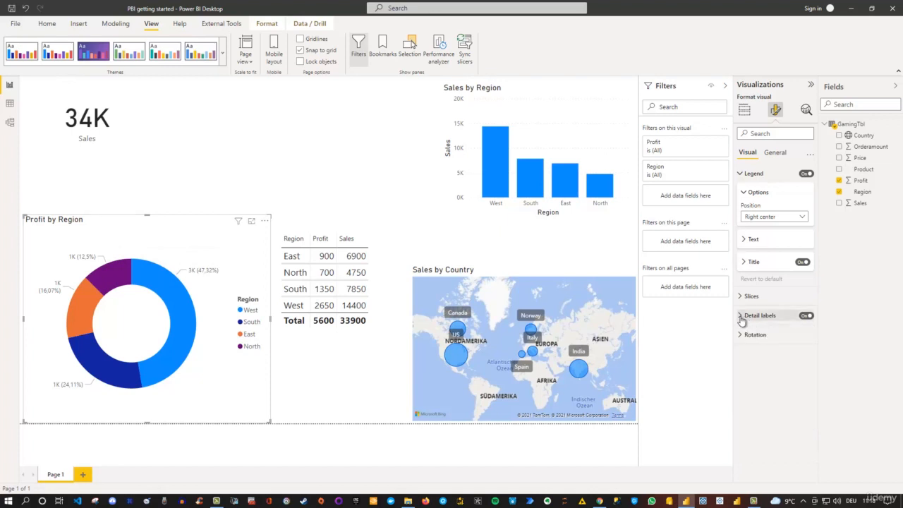
click(741, 317)
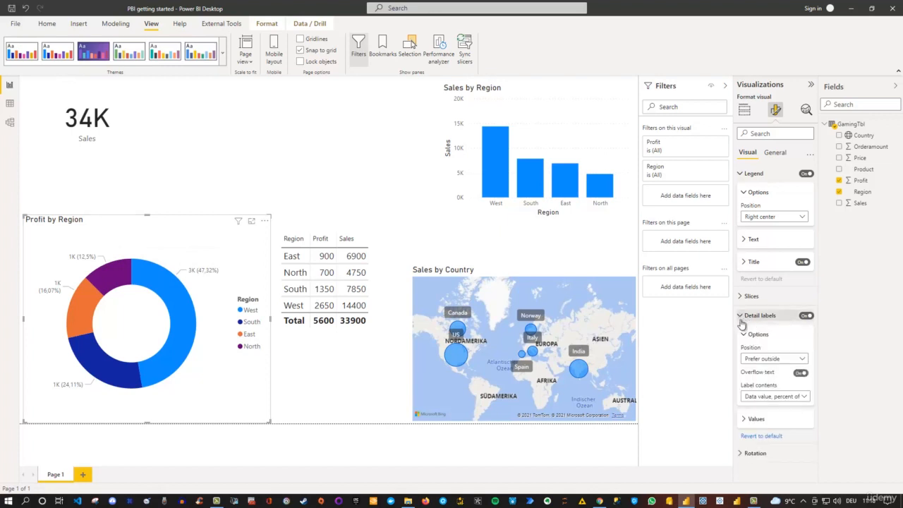
click(746, 421)
scroll(788, 408, down, 3)
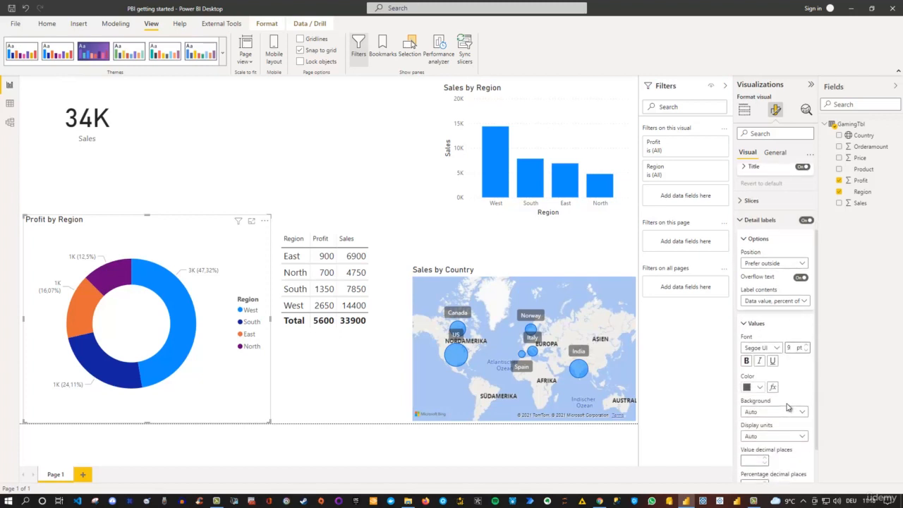
scroll(783, 405, down, 2)
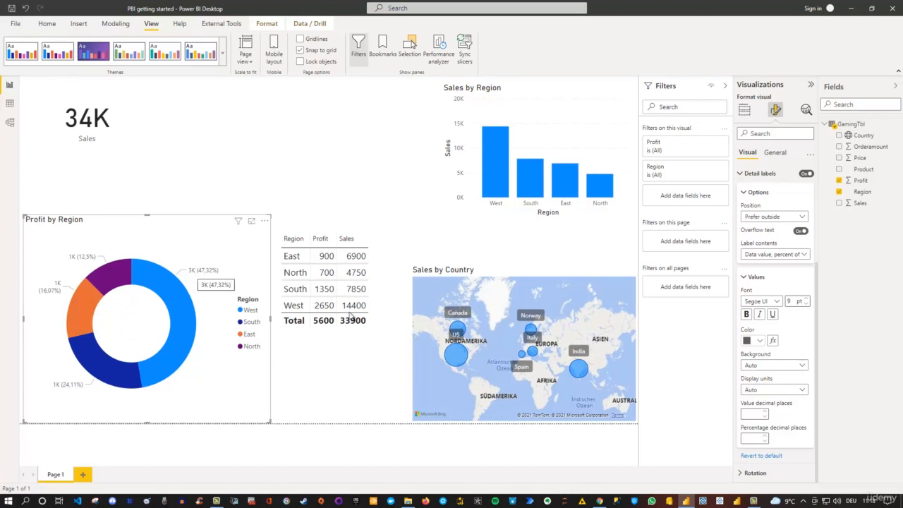
click(767, 392)
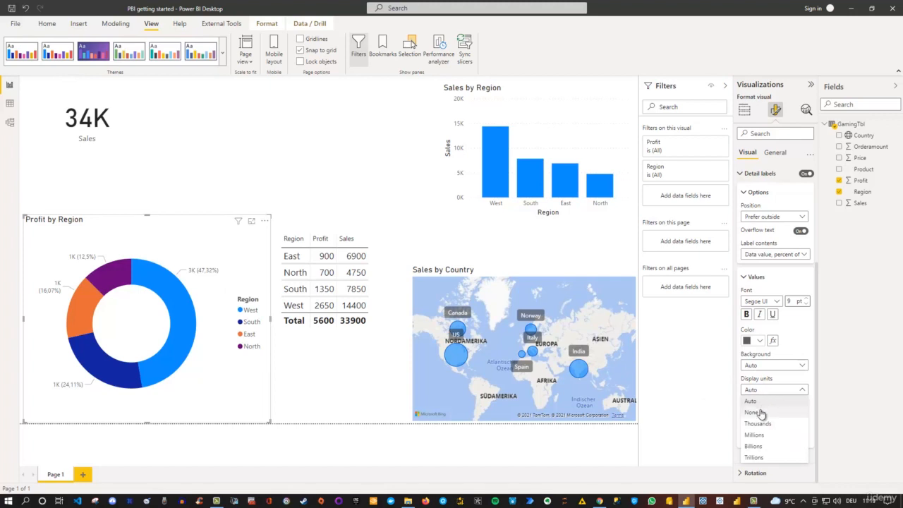
click(753, 413)
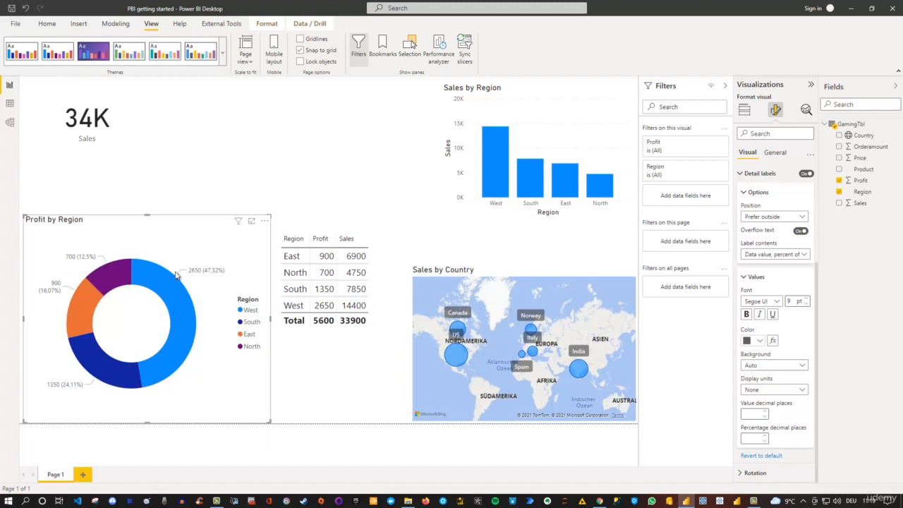
- Turn on the background for the donut chart's detail label values, keeping the display units at None
click(769, 390)
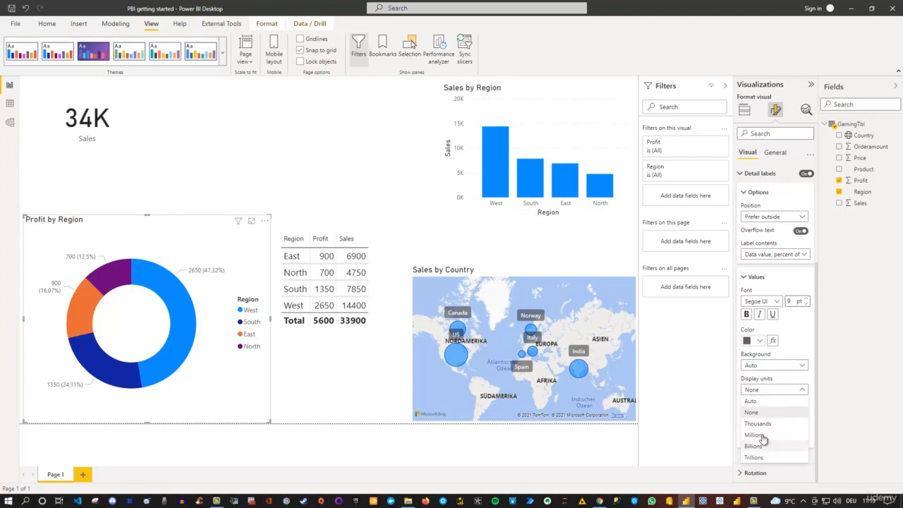
click(762, 390)
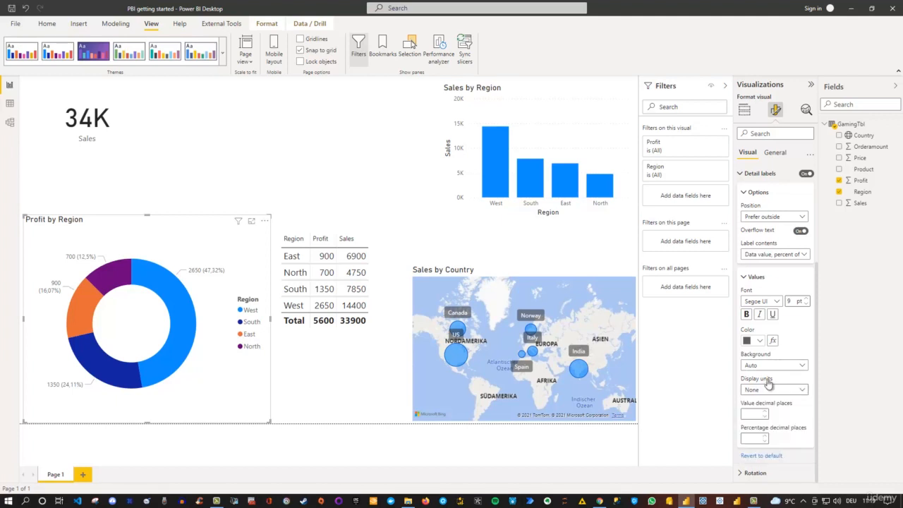
click(769, 368)
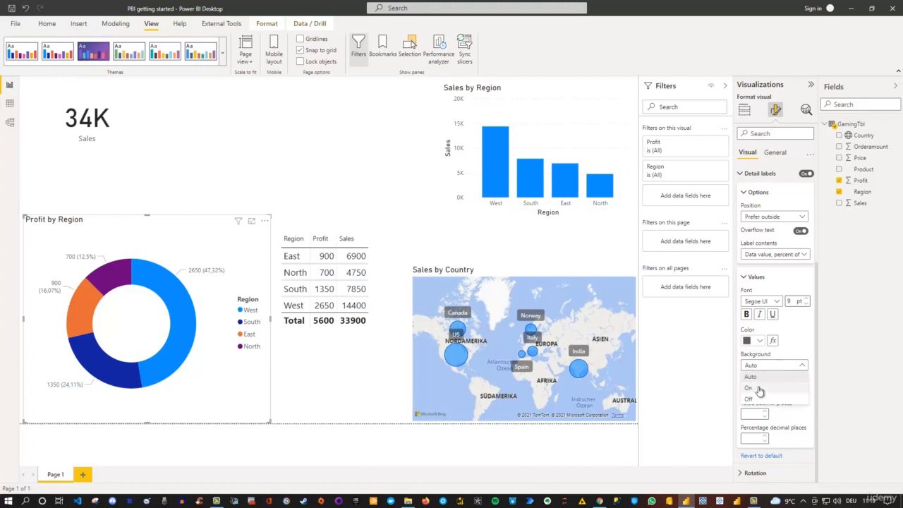
click(762, 388)
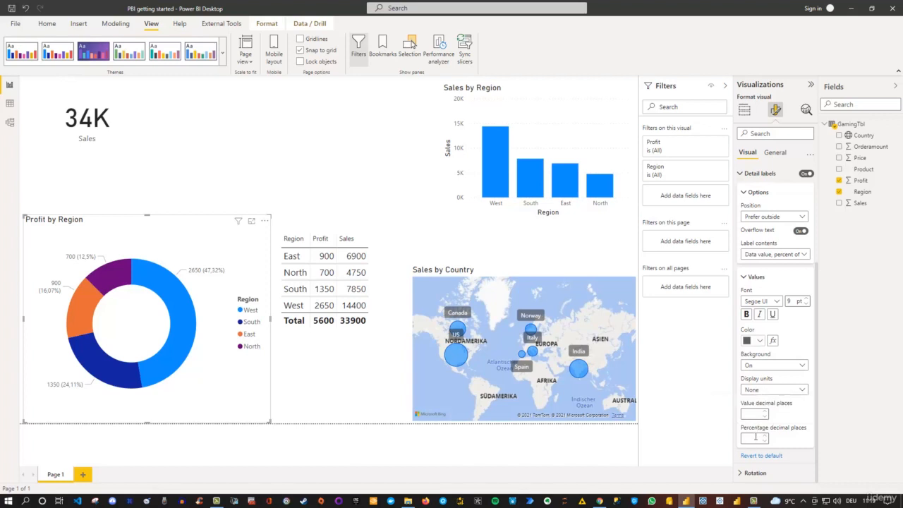
- Try 0 percentage decimal places for the donut chart's detail labels, and settle on 1
click(764, 442)
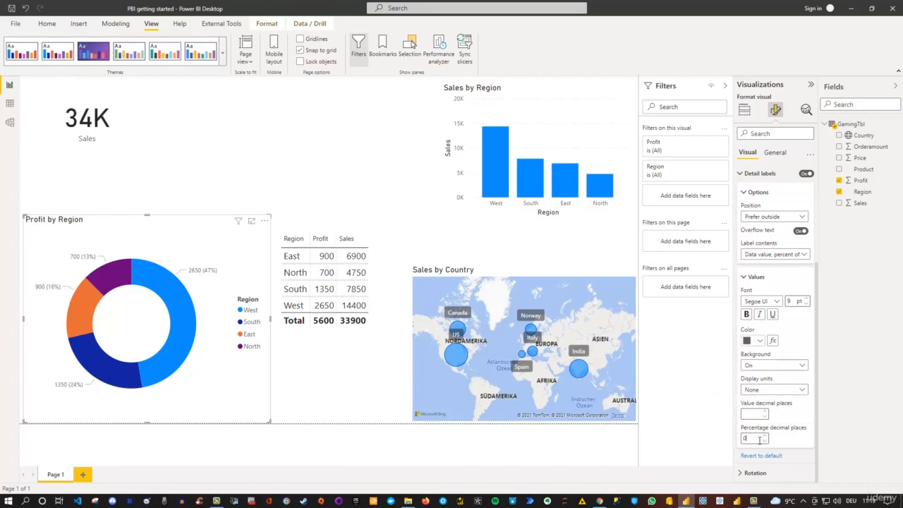
double_click(741, 438)
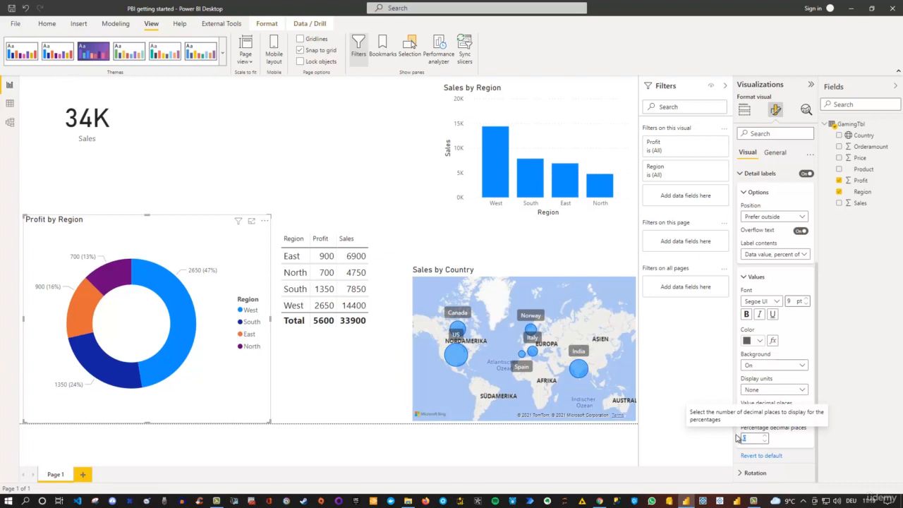
text(1)
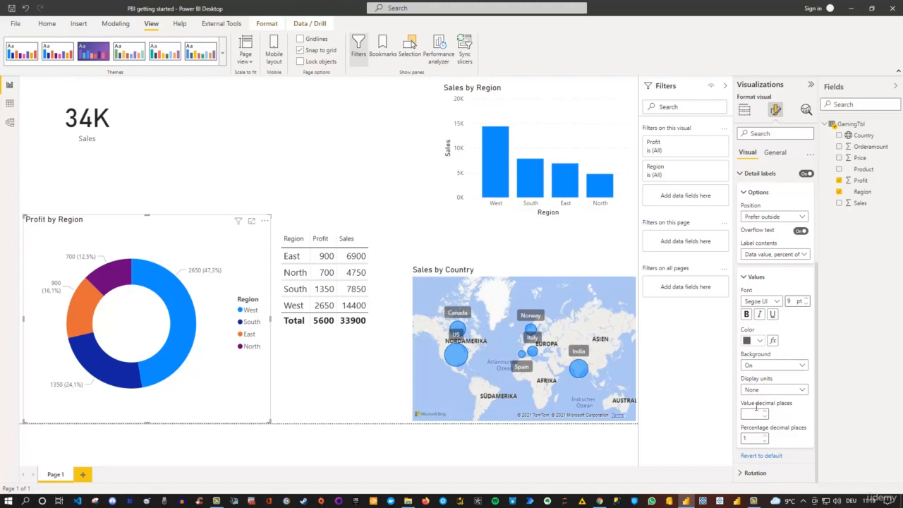
- Set the donut chart's detail label values to an 11 pt font in black, and collapse the detail label settings
double_click(788, 302)
click(807, 300)
click(808, 300)
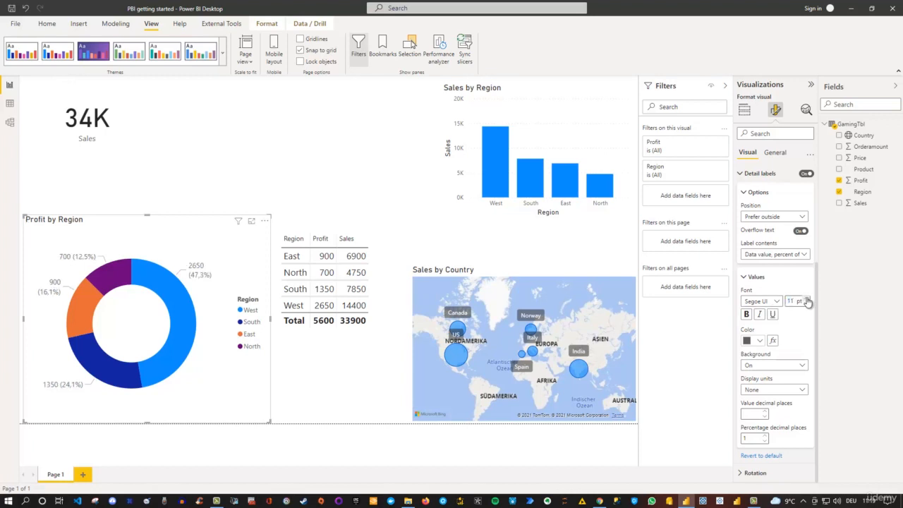
click(764, 341)
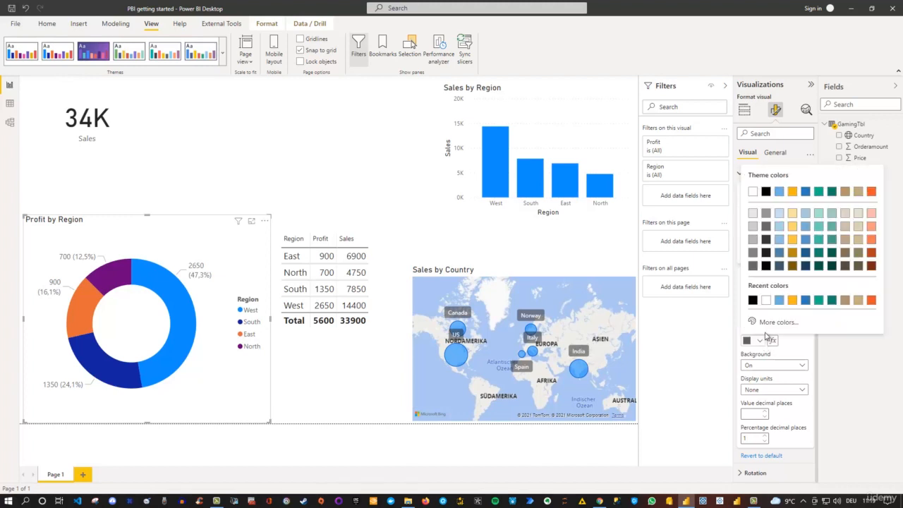
click(765, 191)
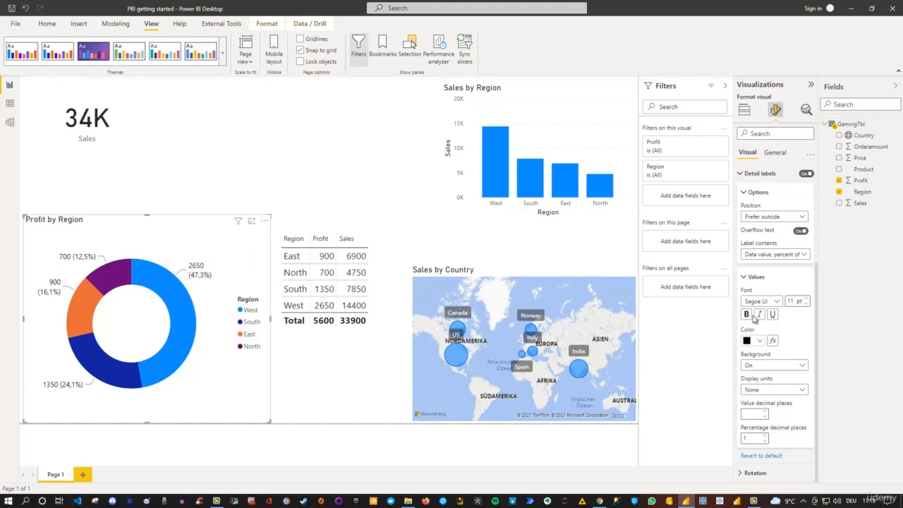
click(746, 278)
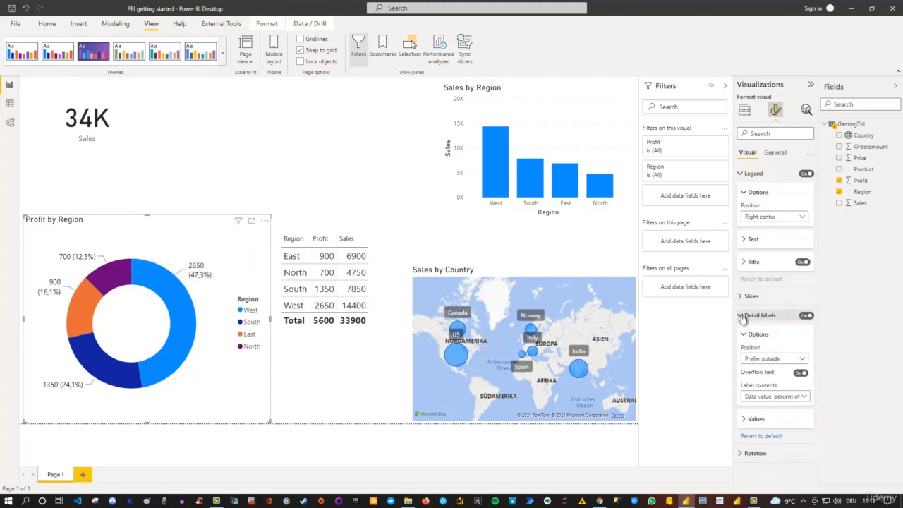
mouse_move(177, 308)
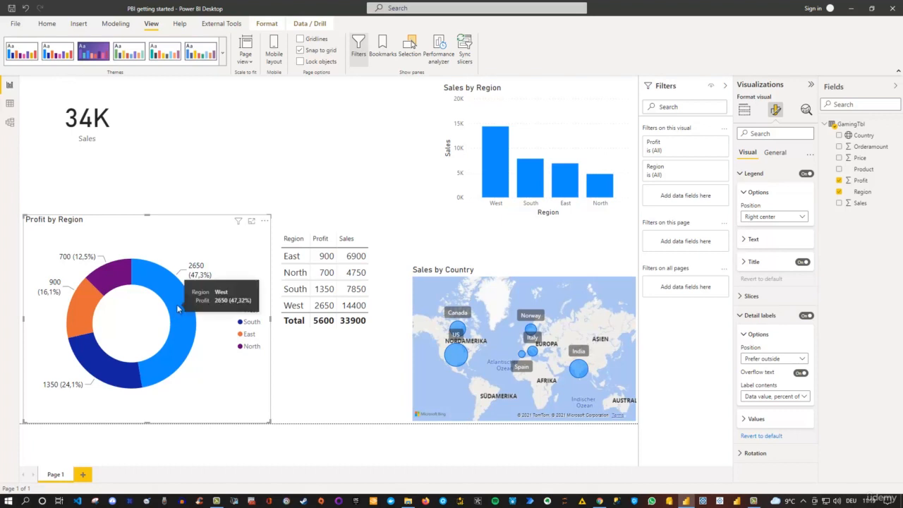
click(742, 315)
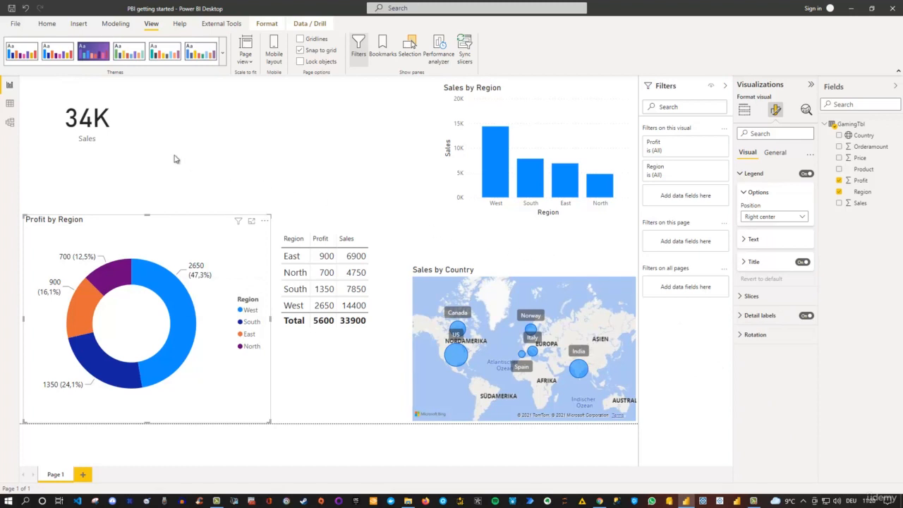
- Change the Sales card into a multi-row card
click(118, 149)
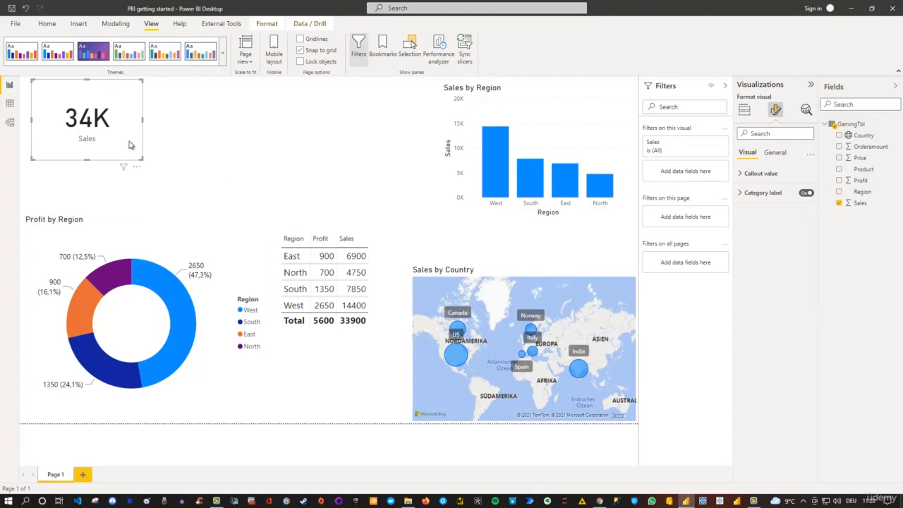
click(744, 111)
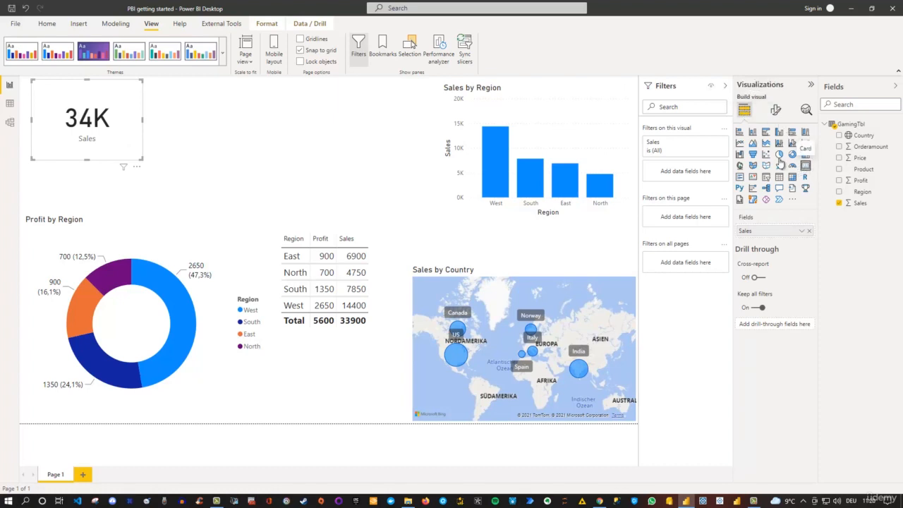
click(740, 179)
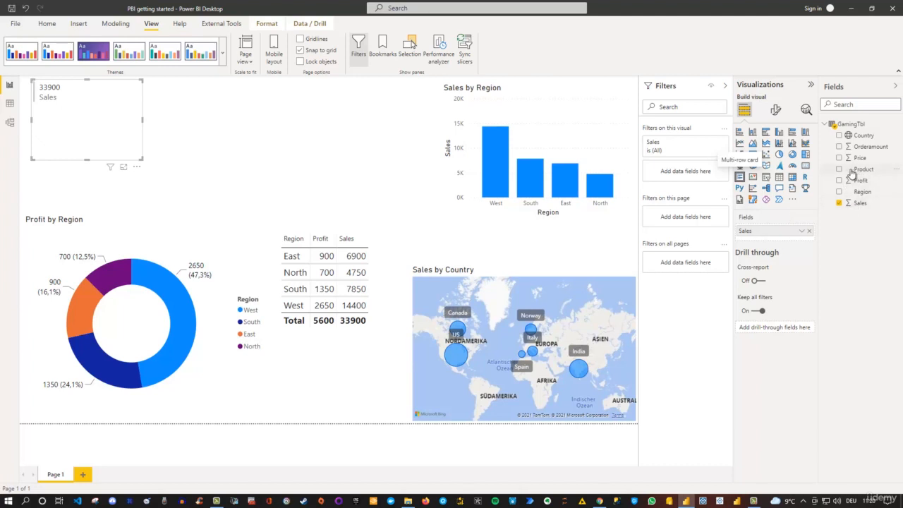
- Try the Product field in the multi-row card, replace it with Profit, and reshape the card to be wider and flatter
drag(843, 175, 776, 237)
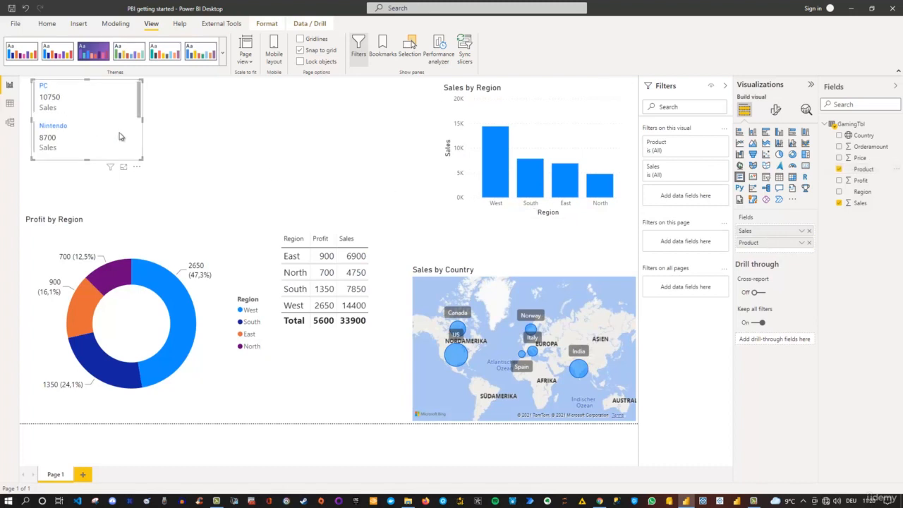
click(809, 242)
drag(859, 185, 775, 233)
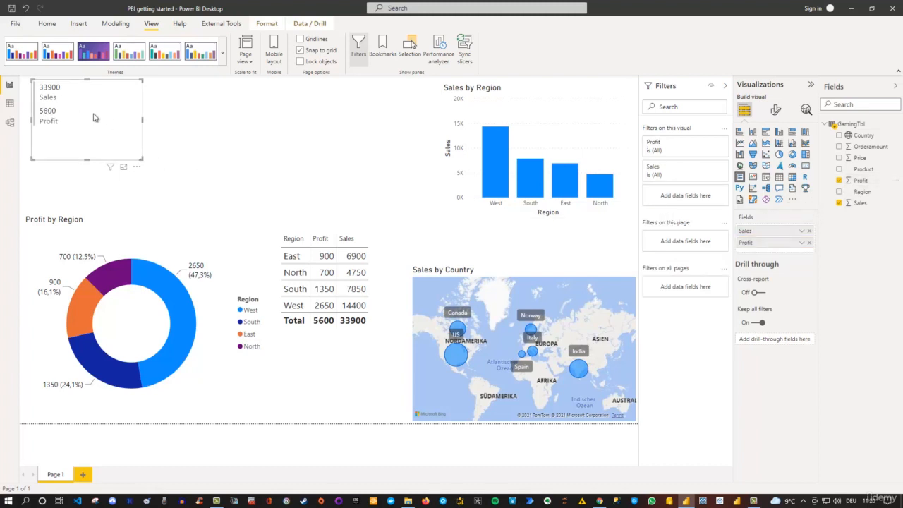
drag(173, 153, 174, 117)
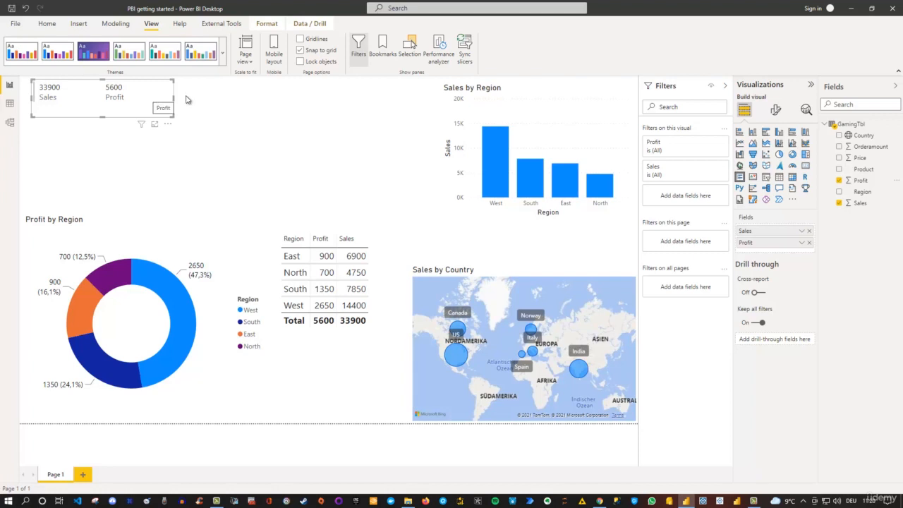
- Add the Price field to the multi-row card as an average, and widen the card to fit its three values in one row
click(839, 157)
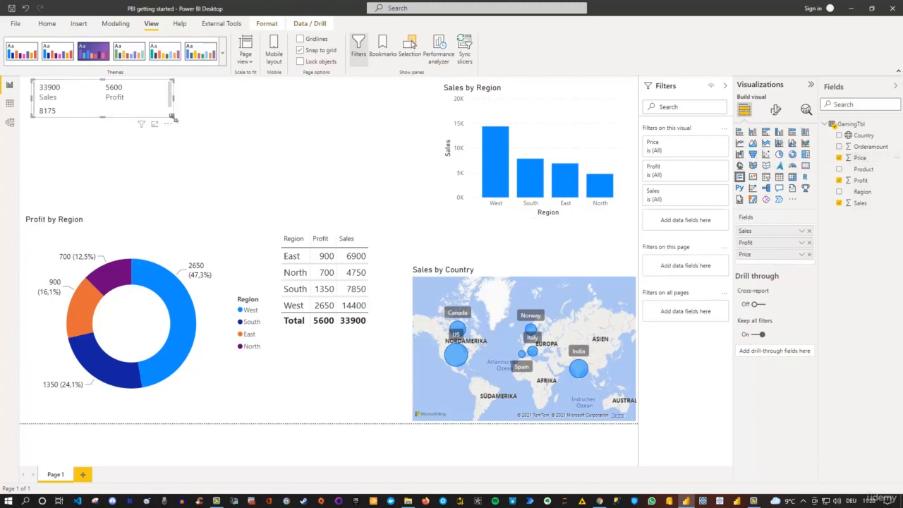
drag(172, 118, 232, 118)
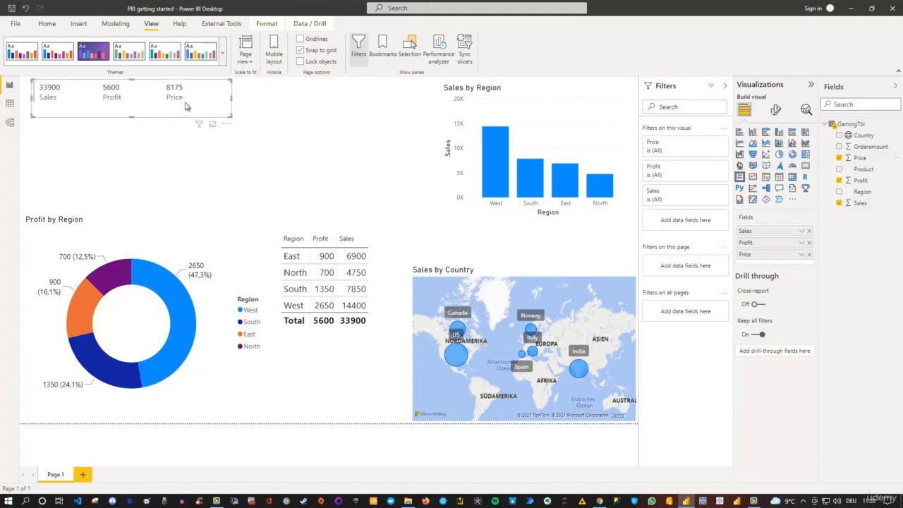
drag(132, 117, 129, 164)
mouse_move(232, 121)
mouse_down()
mouse_move(104, 120)
mouse_move(243, 124)
mouse_up()
drag(137, 161, 141, 117)
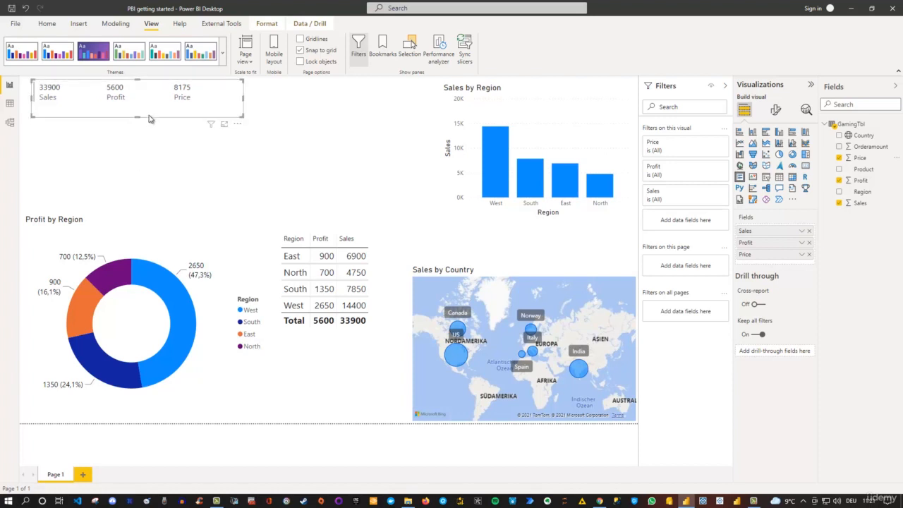
click(802, 255)
click(824, 321)
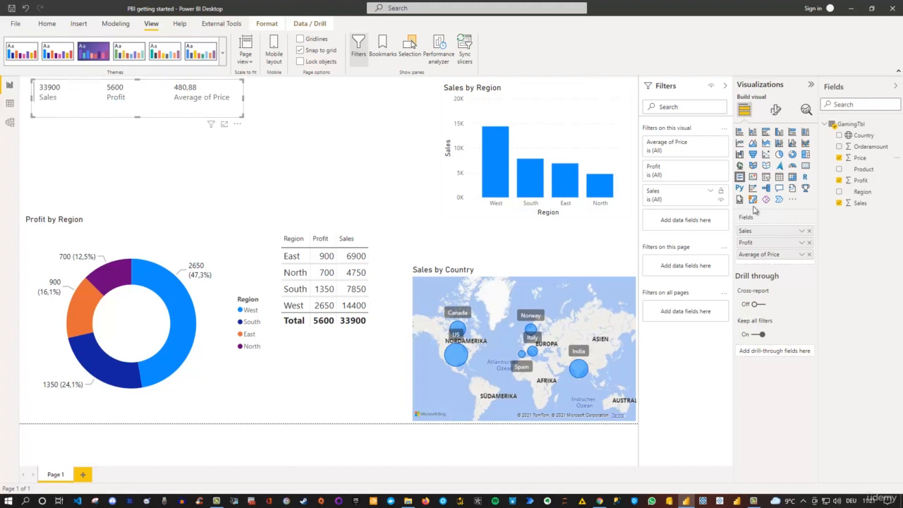
- Make the category labels of the multi-row card bold
click(776, 111)
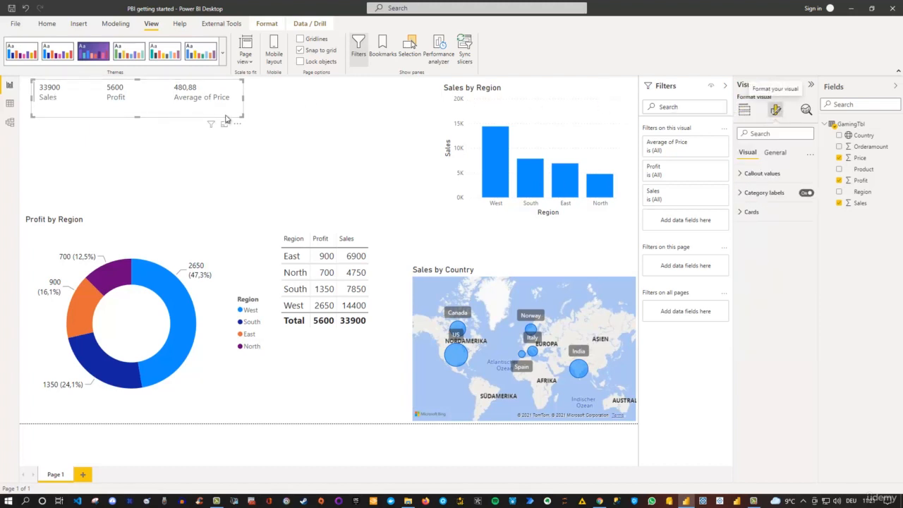
click(739, 199)
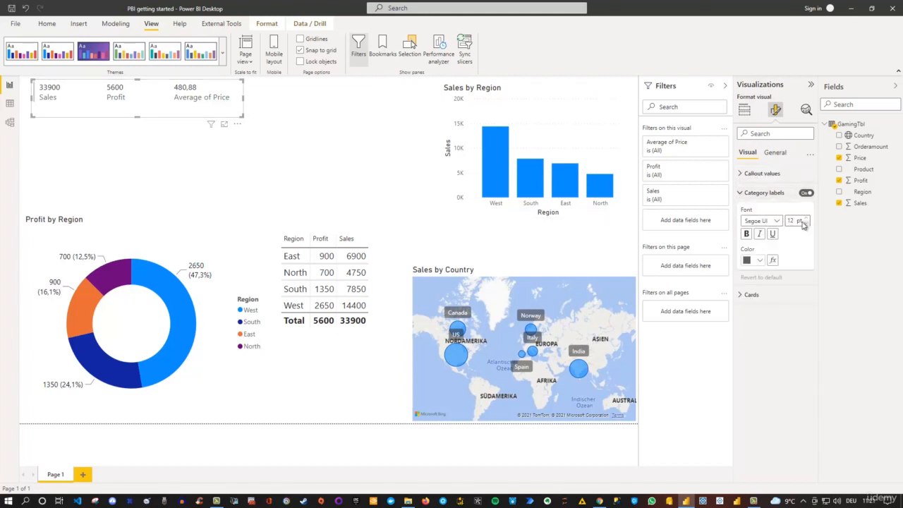
click(746, 234)
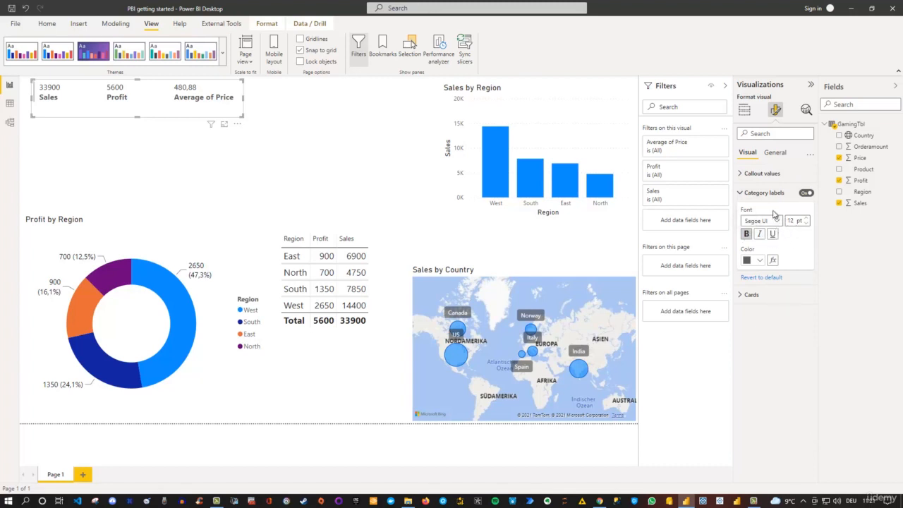
- Make the multi-row card's callout values bold and underlined, and collapse the callout value and category label settings
click(741, 174)
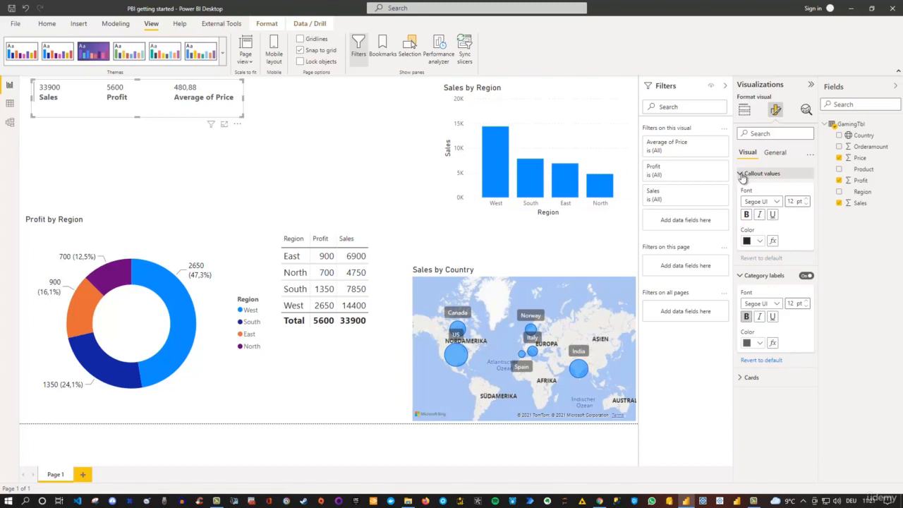
click(748, 216)
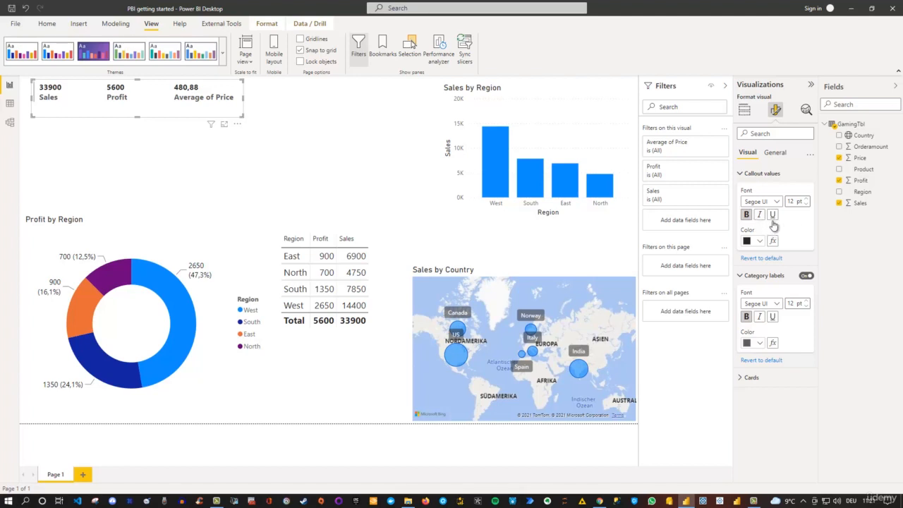
click(773, 215)
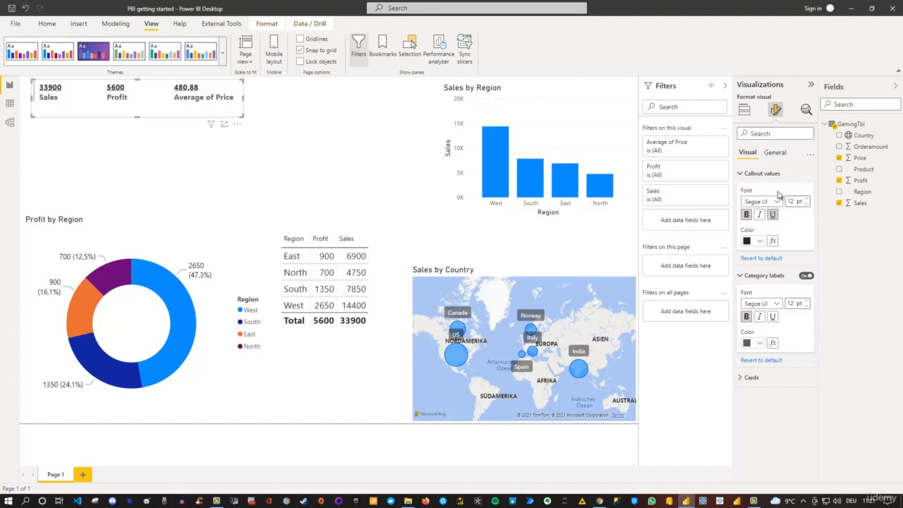
click(742, 176)
click(740, 192)
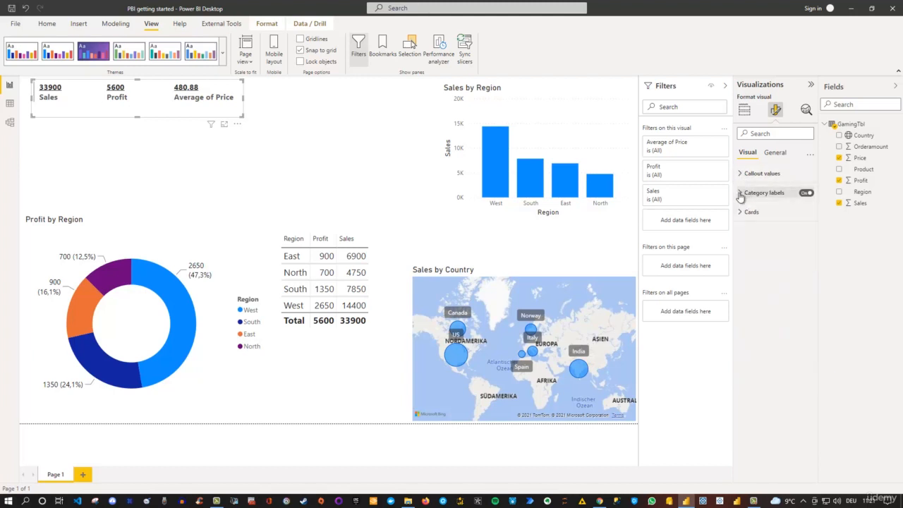
- Try a blue background in the card style of the multi-row card, and undo it
click(741, 213)
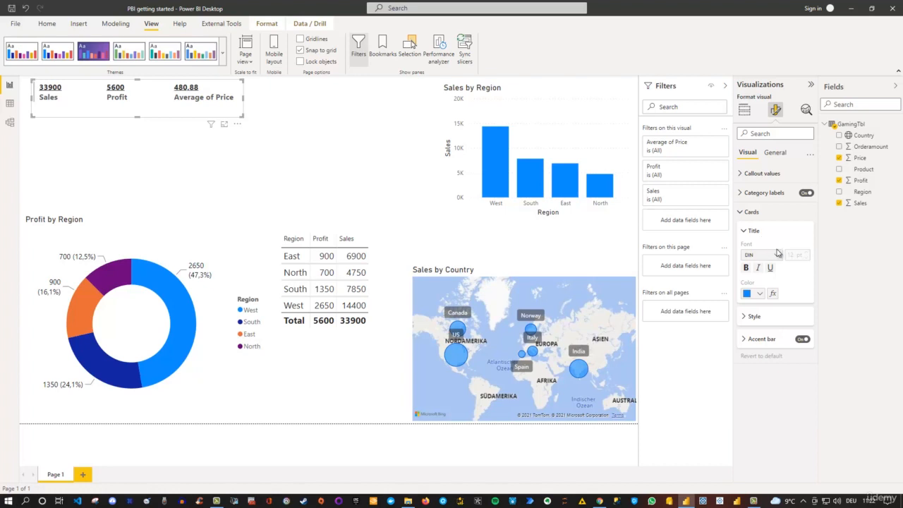
click(744, 319)
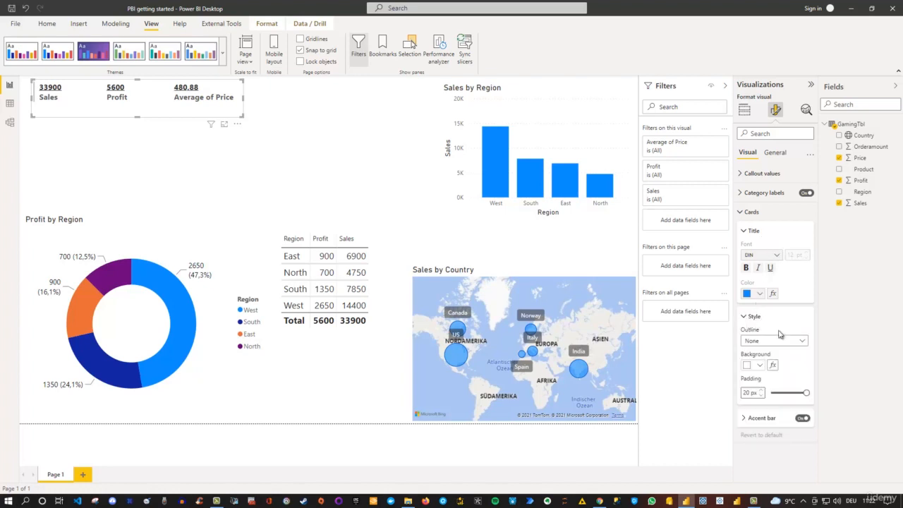
click(759, 365)
click(779, 223)
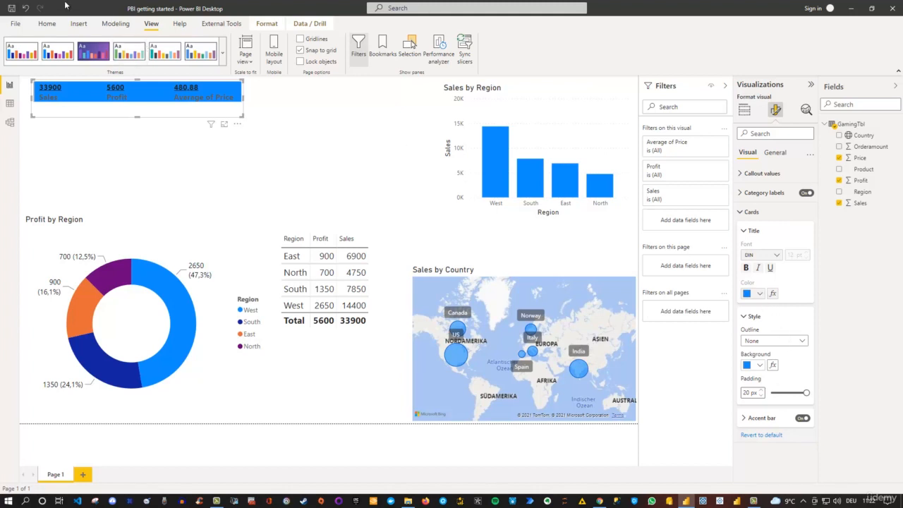
click(27, 8)
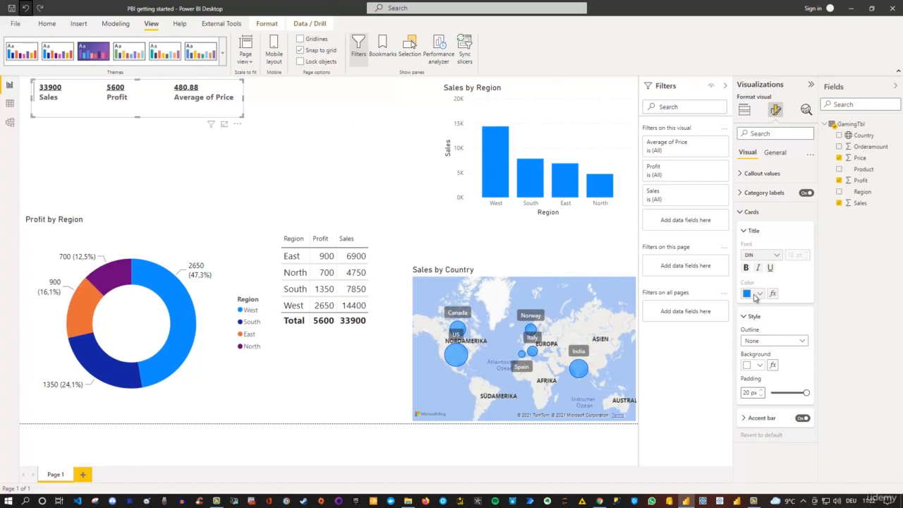
click(743, 232)
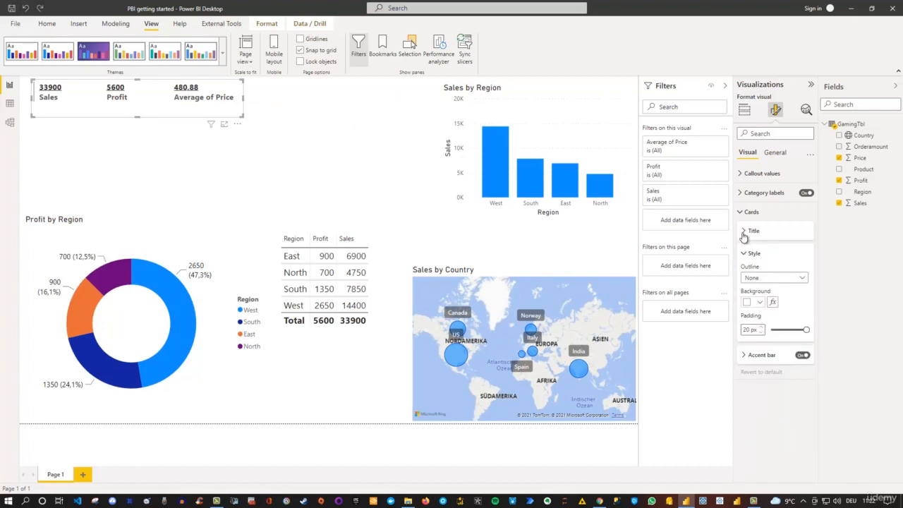
- Format the Sales column as currency in dollars, and browse the available currency symbols and the decimal places setting
click(750, 356)
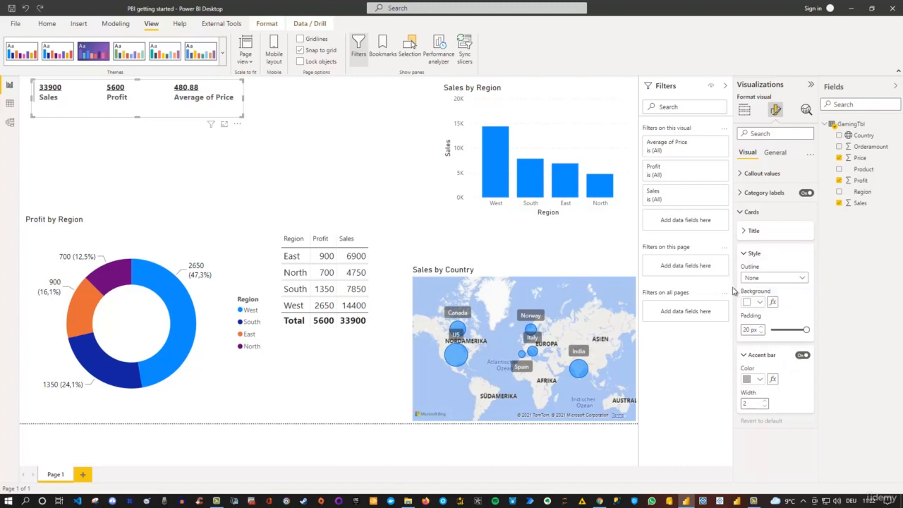
click(865, 204)
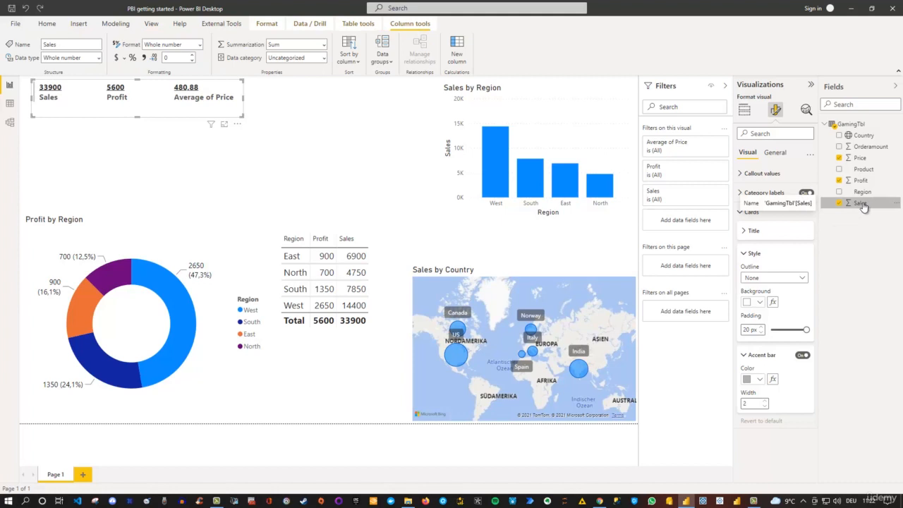
click(117, 58)
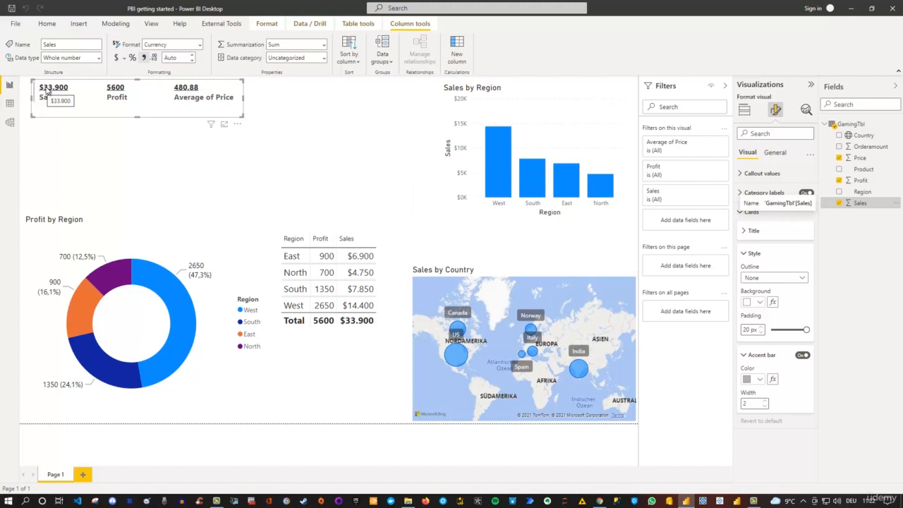
click(125, 60)
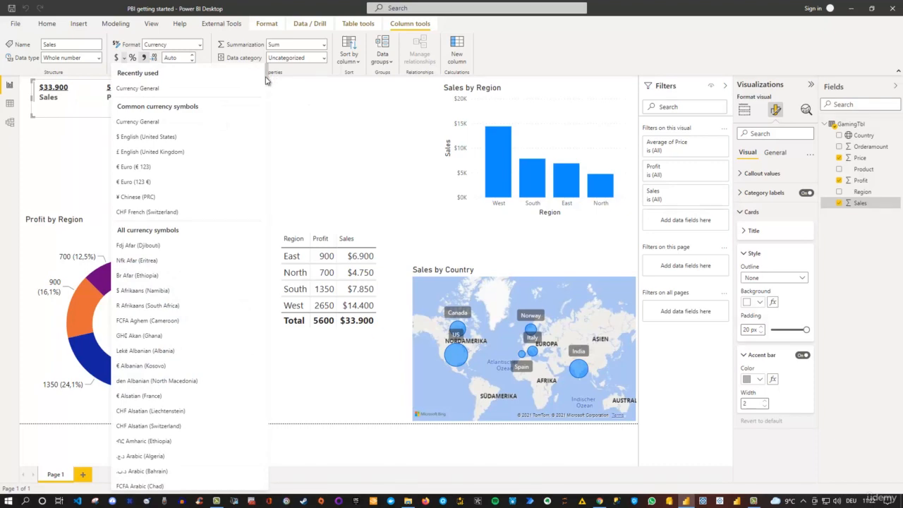
scroll(233, 261, down, 4)
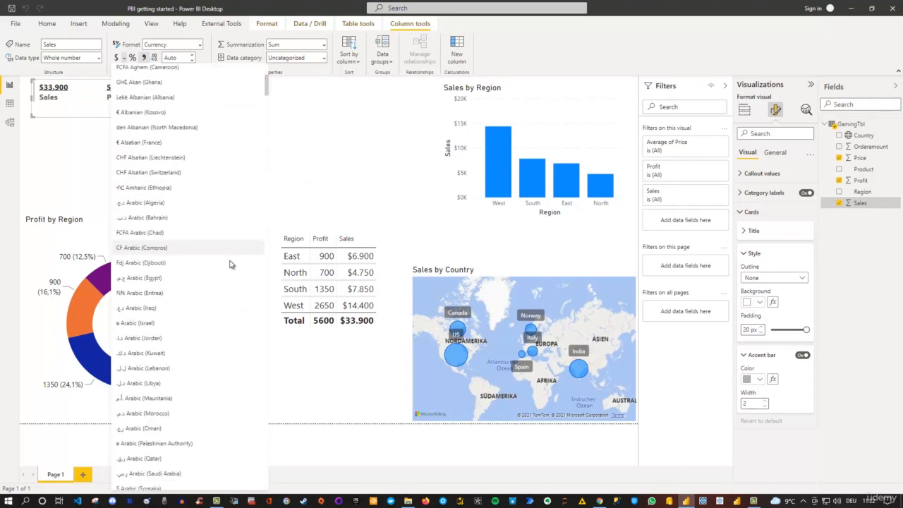
scroll(229, 265, up, 1)
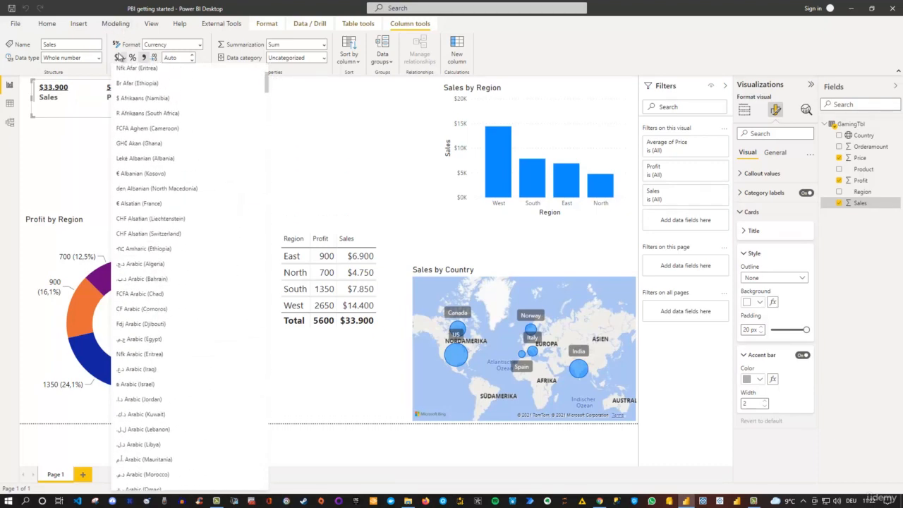
click(170, 58)
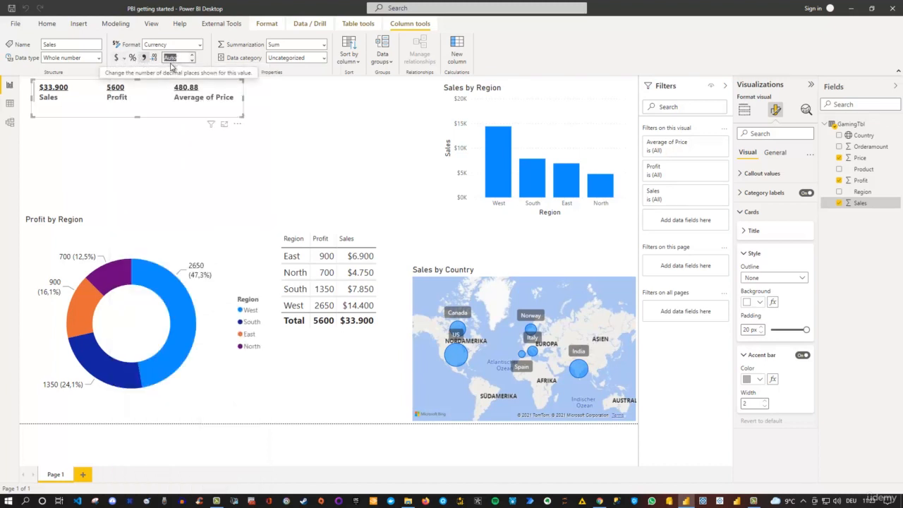
click(150, 101)
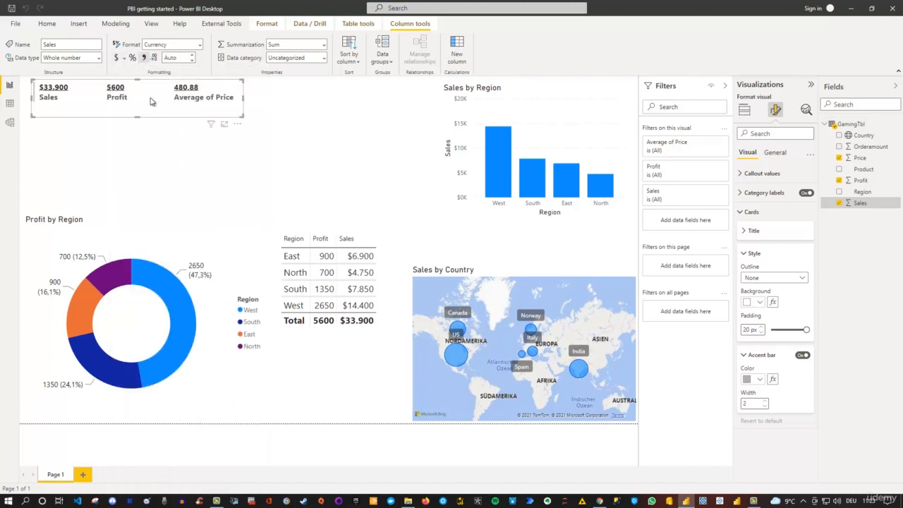
- Format the Profit column as currency in dollars, and select the Price column with no visual selected on the page
click(863, 181)
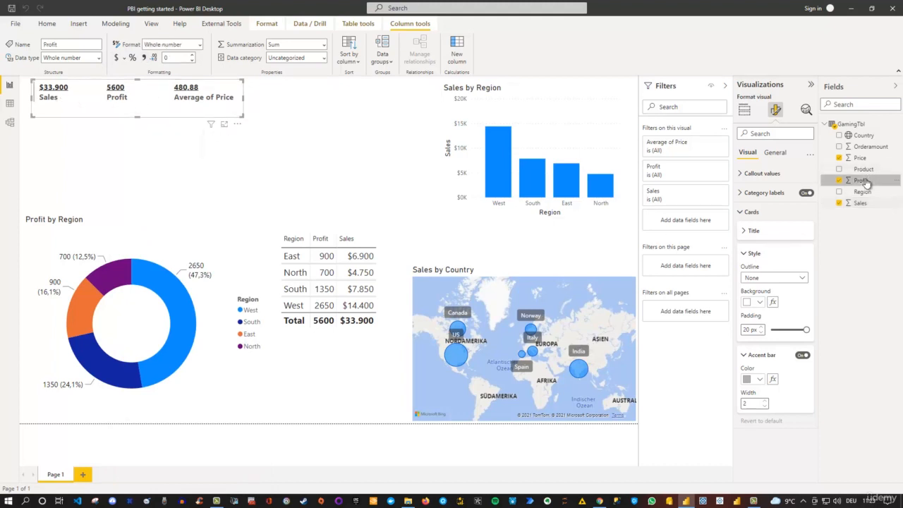
click(117, 59)
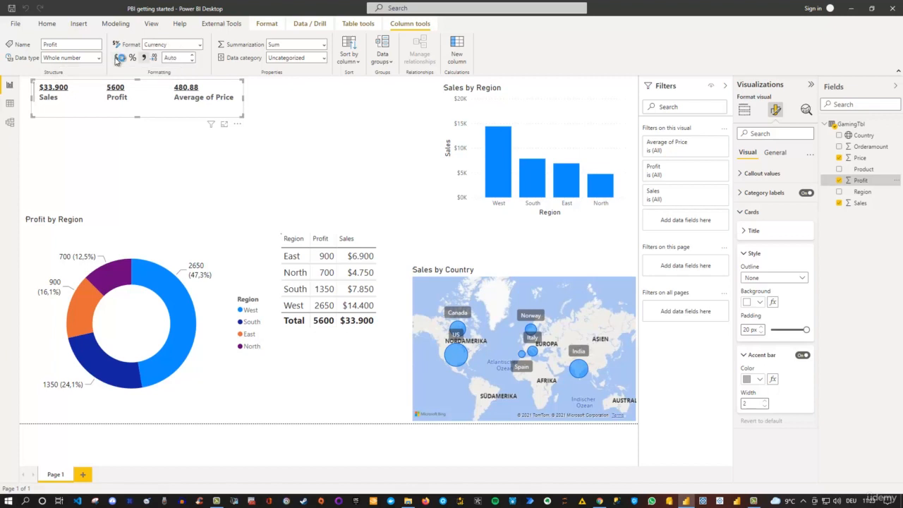
click(860, 158)
click(369, 145)
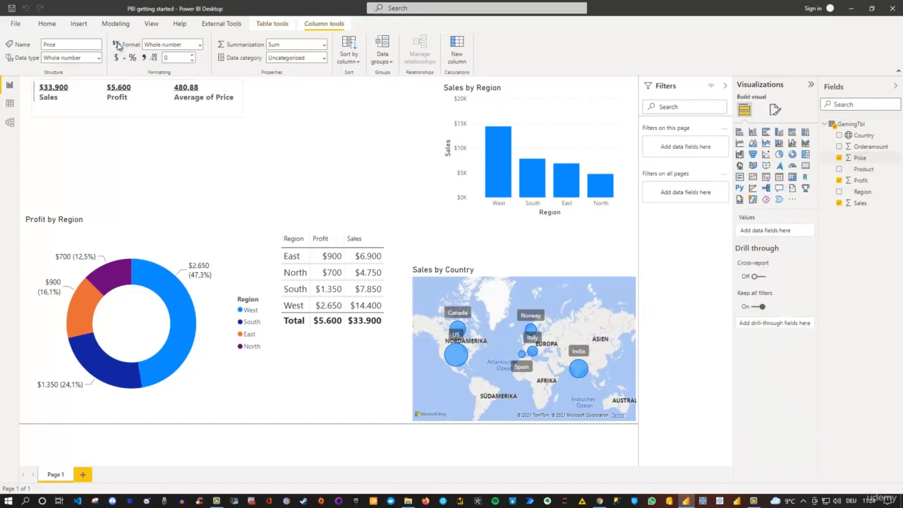
- Insert a text box on the page with the text "My first Power BI Report"
click(78, 24)
click(325, 49)
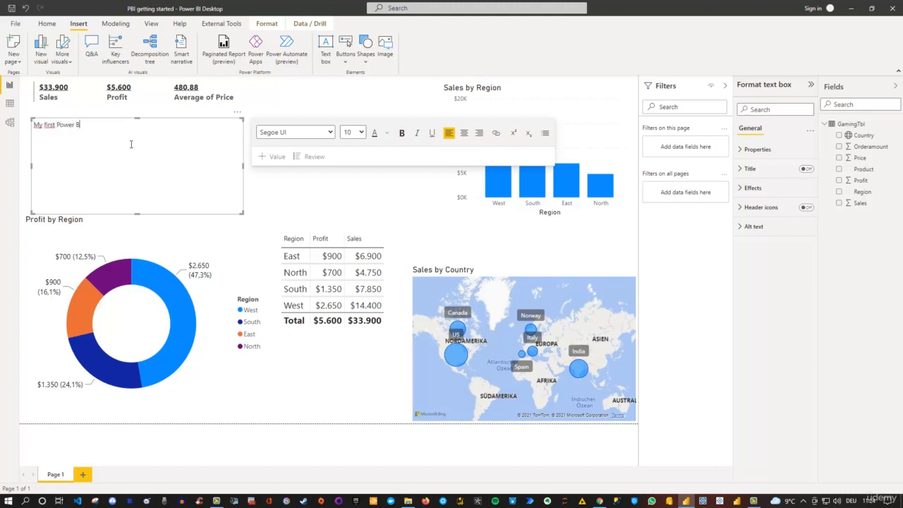
text(My first Power BI Report)
- Make the whole title text in the text box bold, centred and 24 points in size
key(ctrl+a)
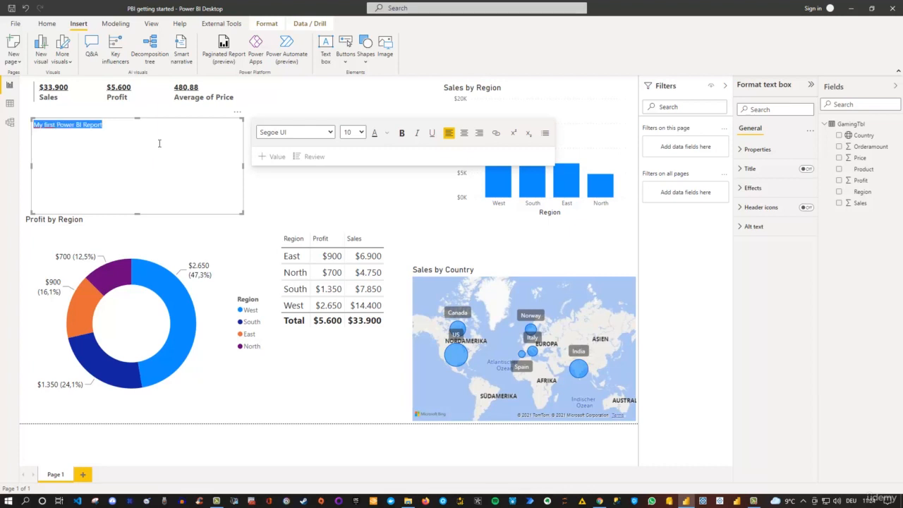
click(401, 134)
click(464, 133)
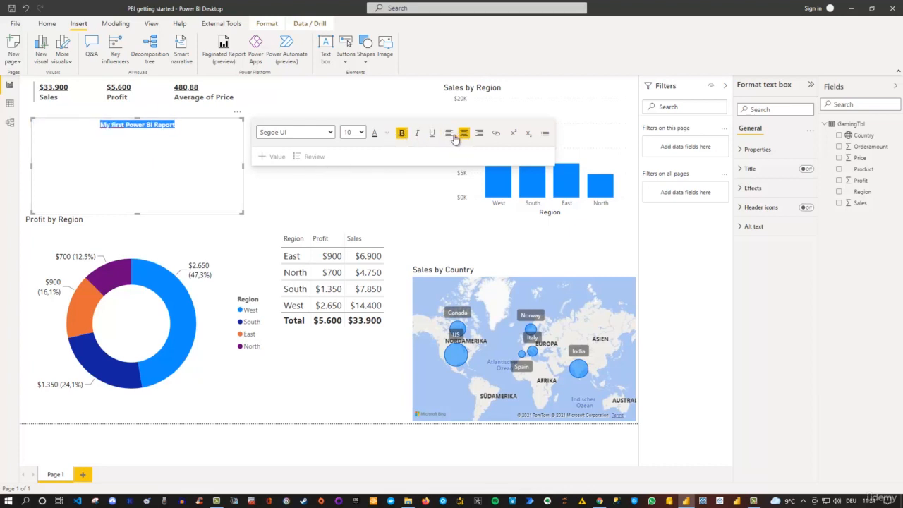
click(360, 133)
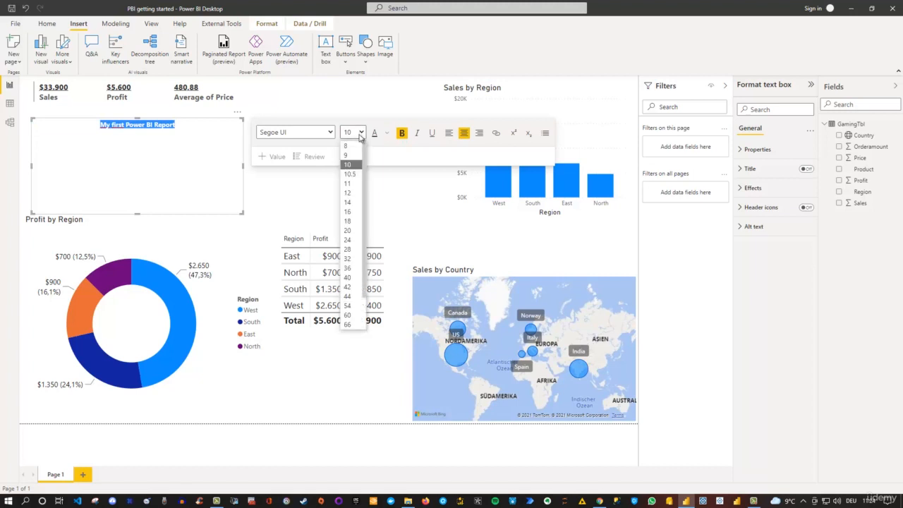
click(352, 240)
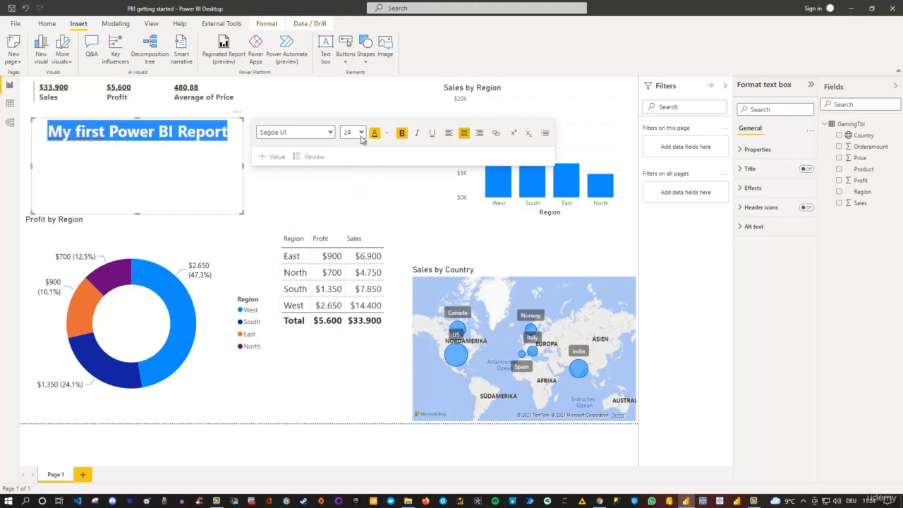
- Change the font of the title text to Tahoma and deselect the text box
click(330, 133)
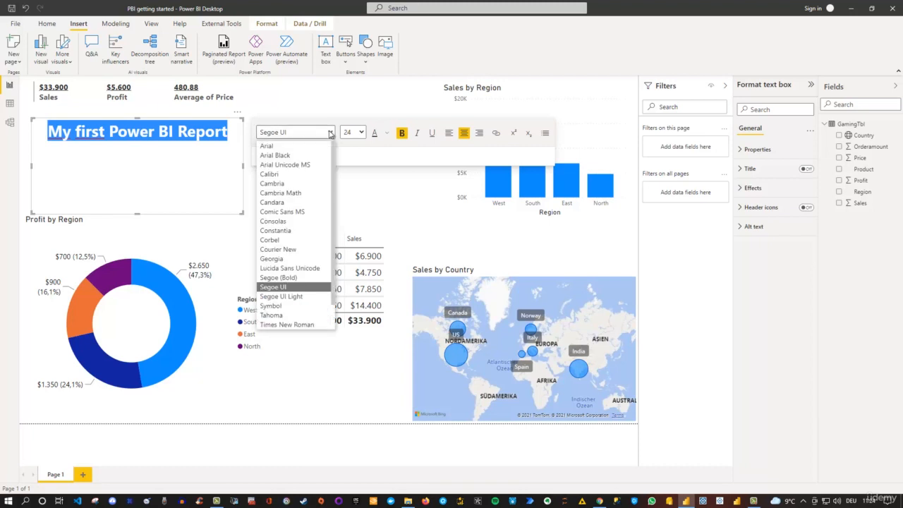
scroll(327, 254, down, 1)
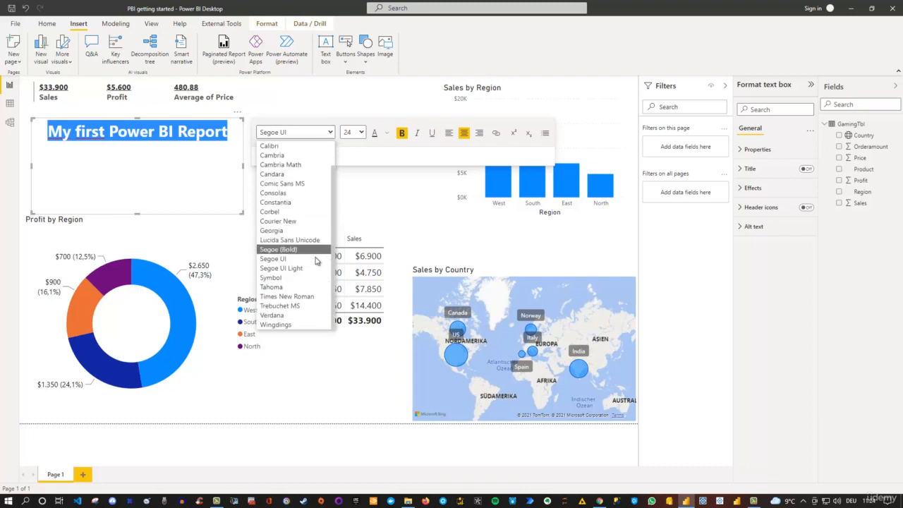
click(295, 286)
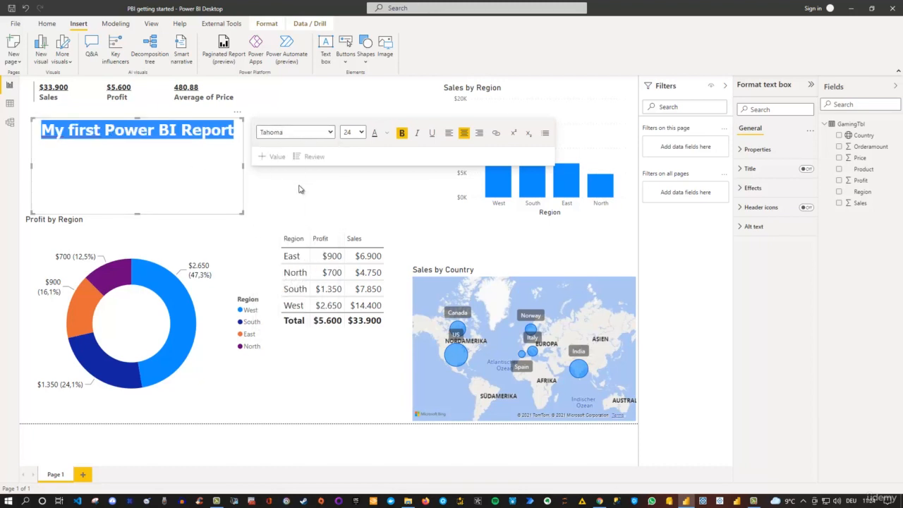
click(252, 189)
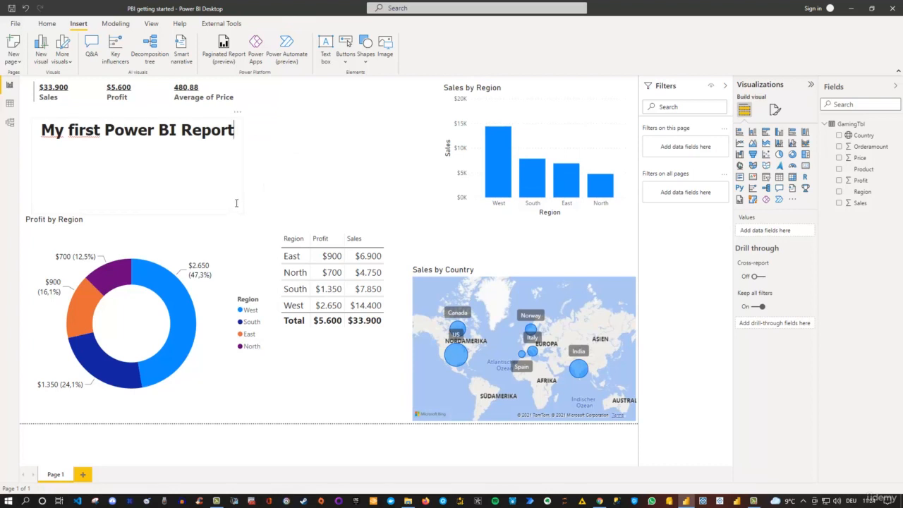
- Resize the title text box to fit its single line and move it to the top centre of the report page
click(236, 203)
drag(240, 207, 266, 148)
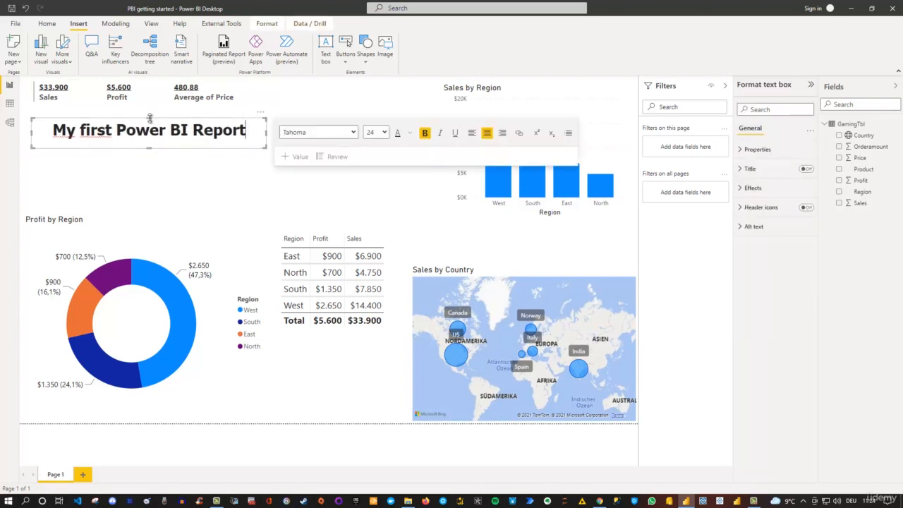
drag(149, 118, 444, 69)
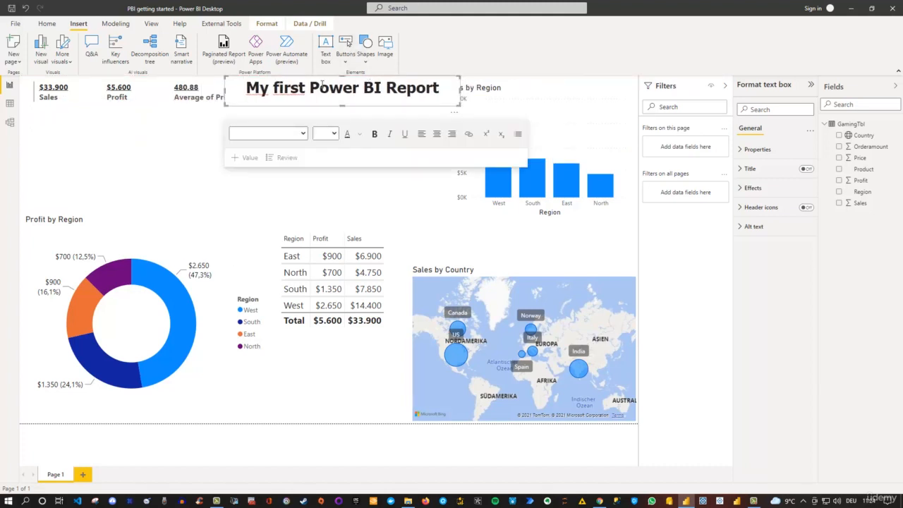
- Look through the page view options and the alignment options available for the title text box
click(151, 24)
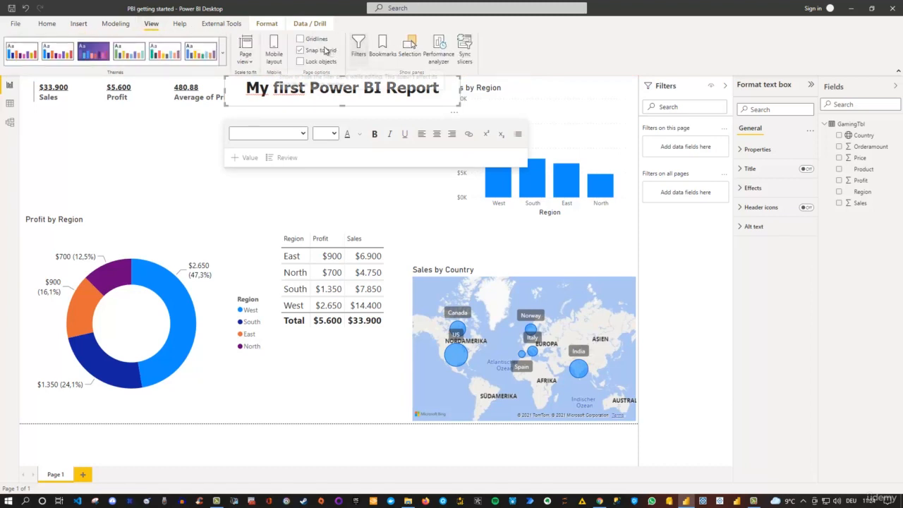
click(269, 27)
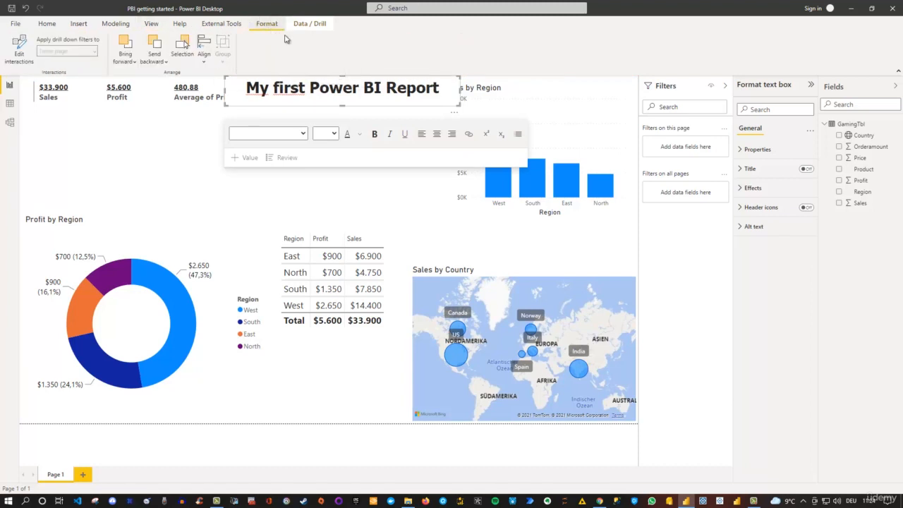
click(204, 56)
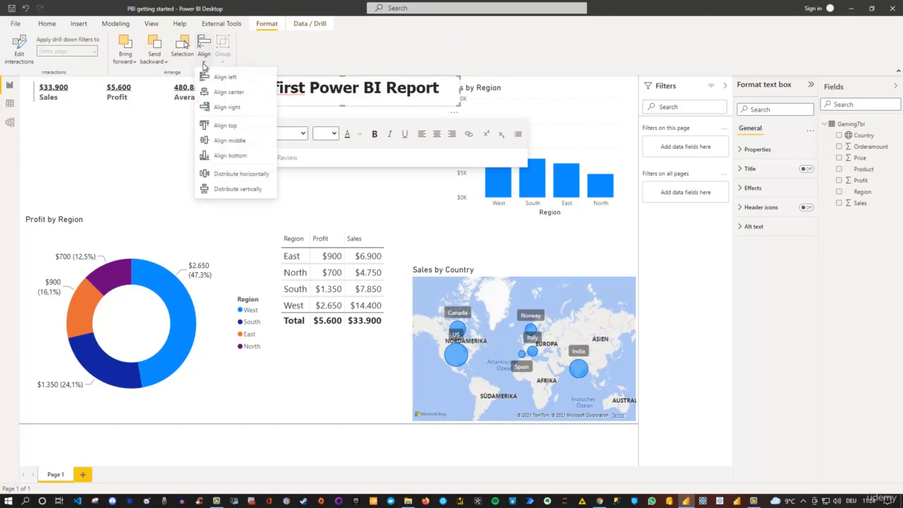
click(155, 141)
- Move the multi-row card directly below the title, and the table into the upper-left area of the report page
click(156, 93)
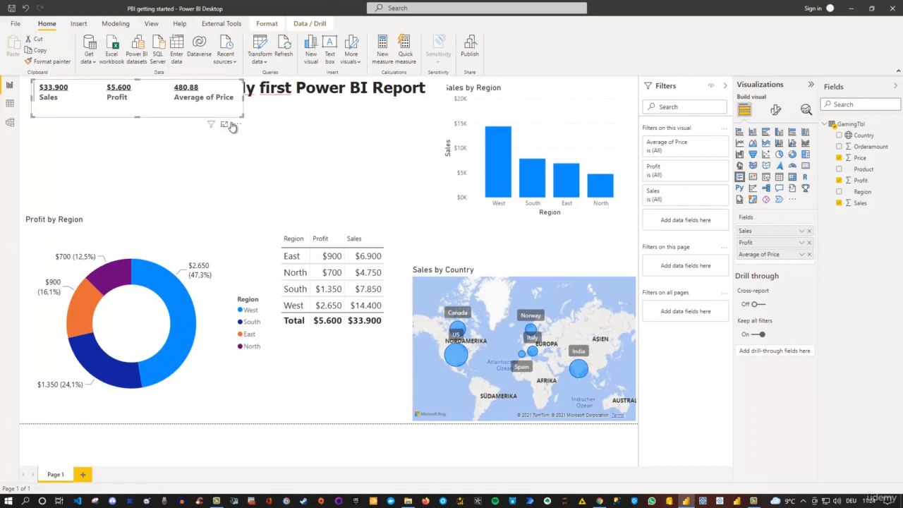
drag(234, 134, 426, 154)
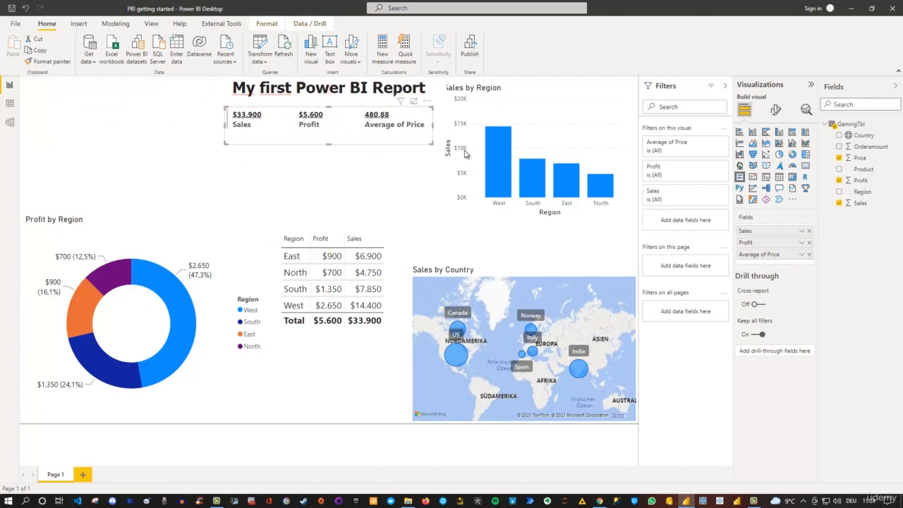
click(546, 131)
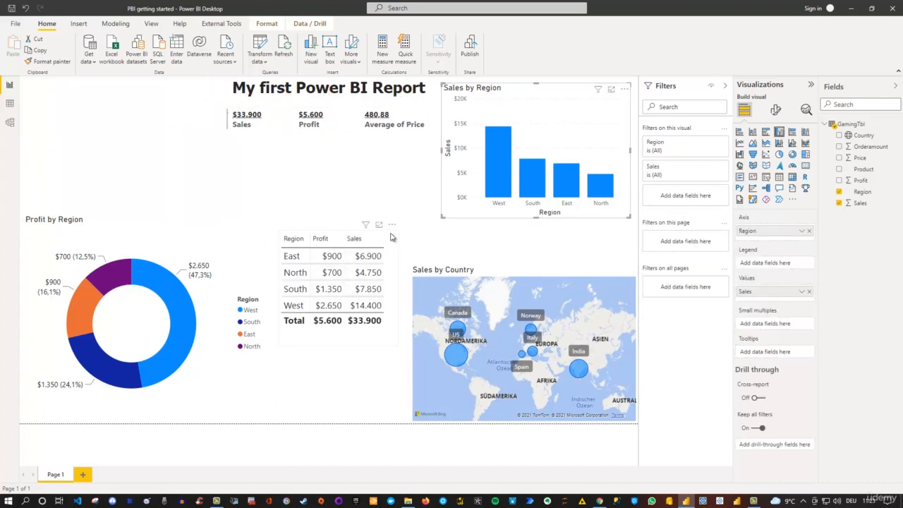
click(392, 234)
drag(398, 232, 160, 90)
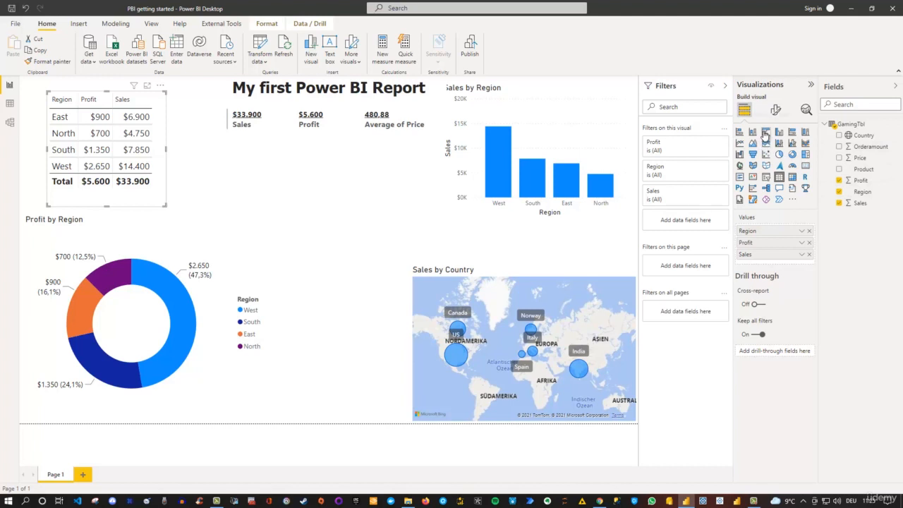
- Turn the table into a clustered bar chart of Profit by Product, removing the Sales and Region fields
click(809, 255)
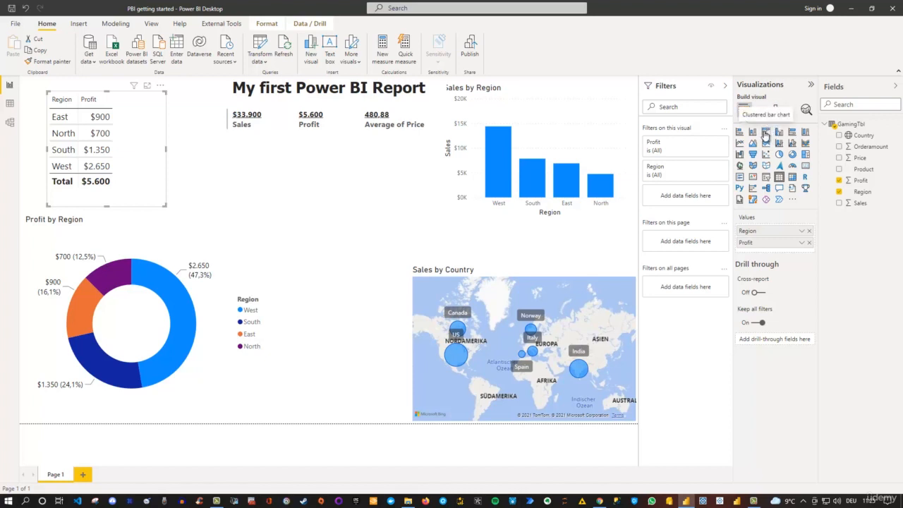
click(766, 134)
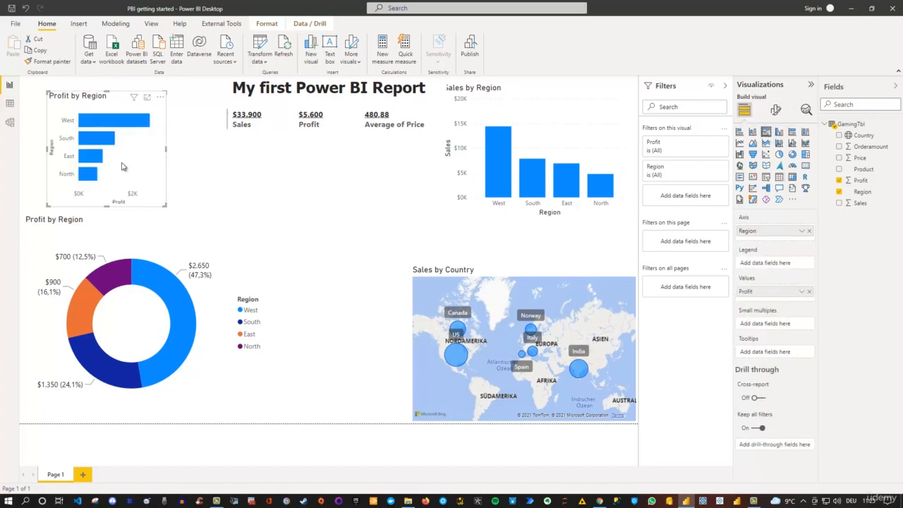
mouse_move(83, 126)
drag(867, 174, 789, 234)
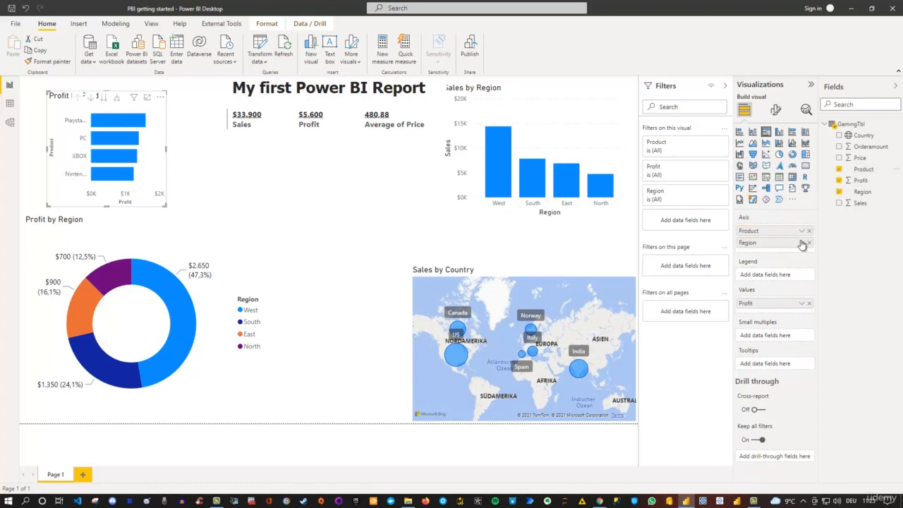
click(809, 244)
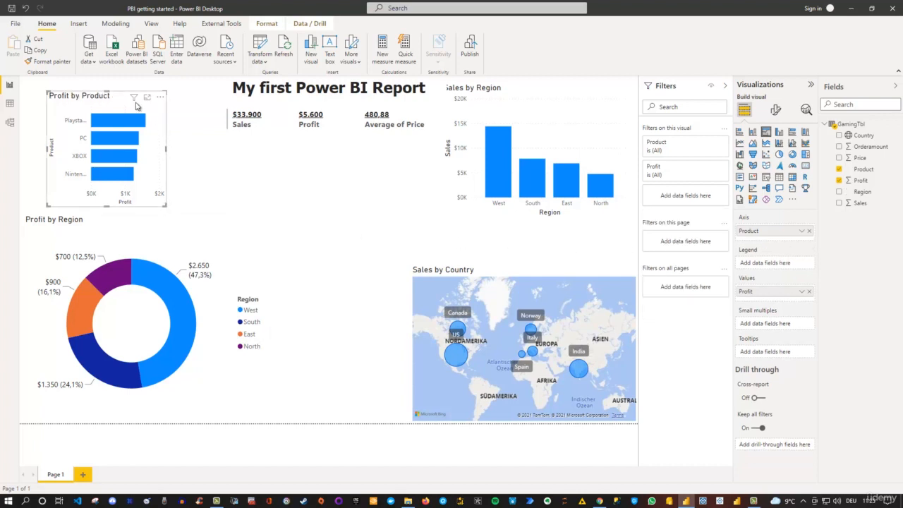
- Move the Profit by Product chart to the middle of the page and the Sales by Region chart to the page's upper-left corner
drag(138, 110, 401, 222)
click(547, 97)
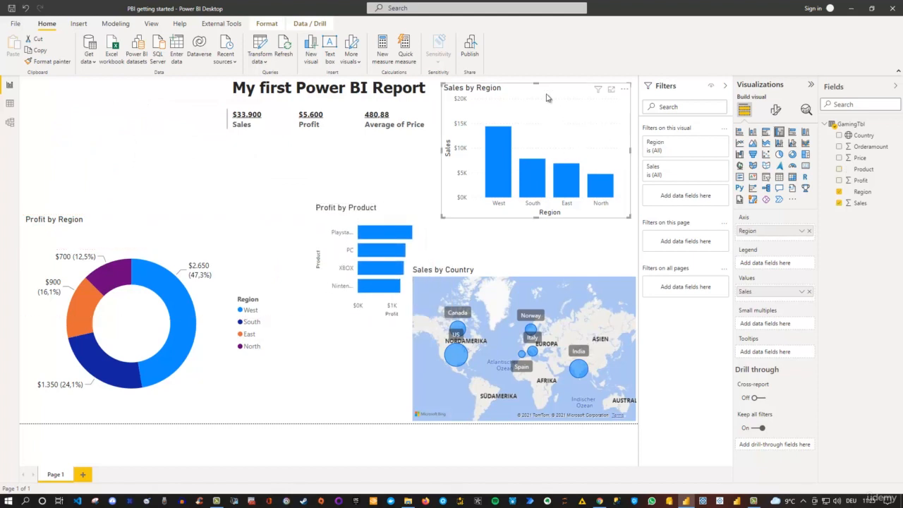
drag(464, 90, 110, 110)
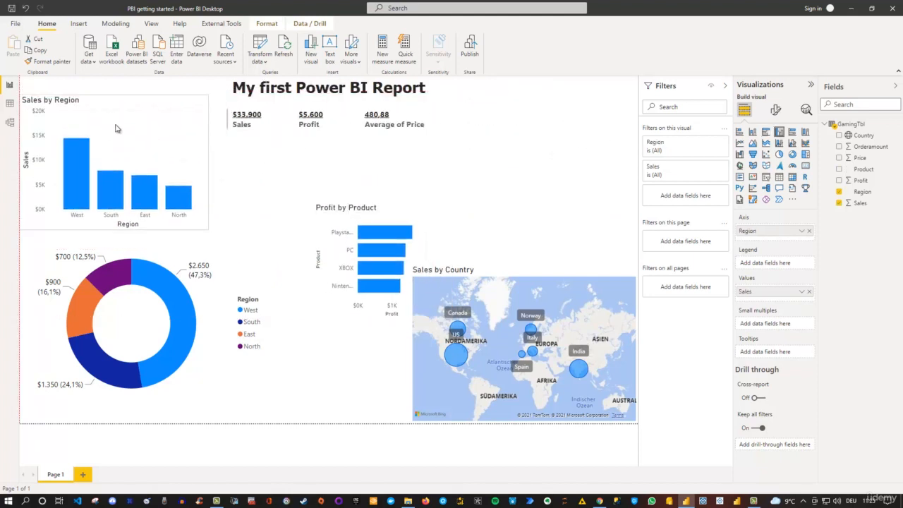
- Reduce the height of the Profit by Region donut chart and move the Sales by Region chart just above it
click(177, 258)
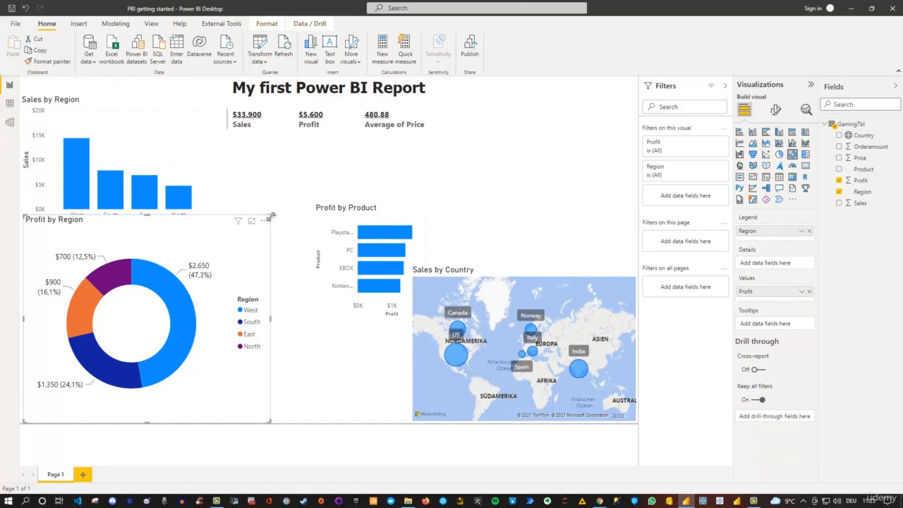
drag(271, 216, 262, 258)
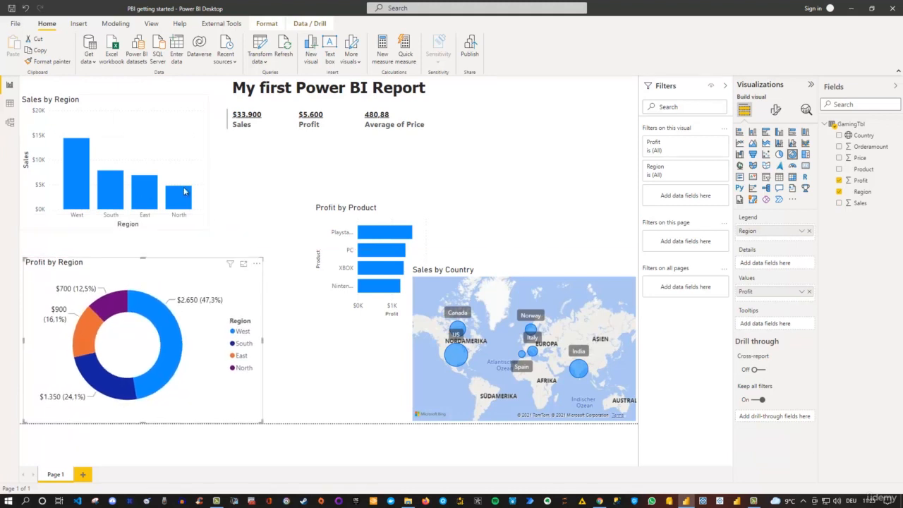
click(148, 96)
drag(148, 96, 174, 127)
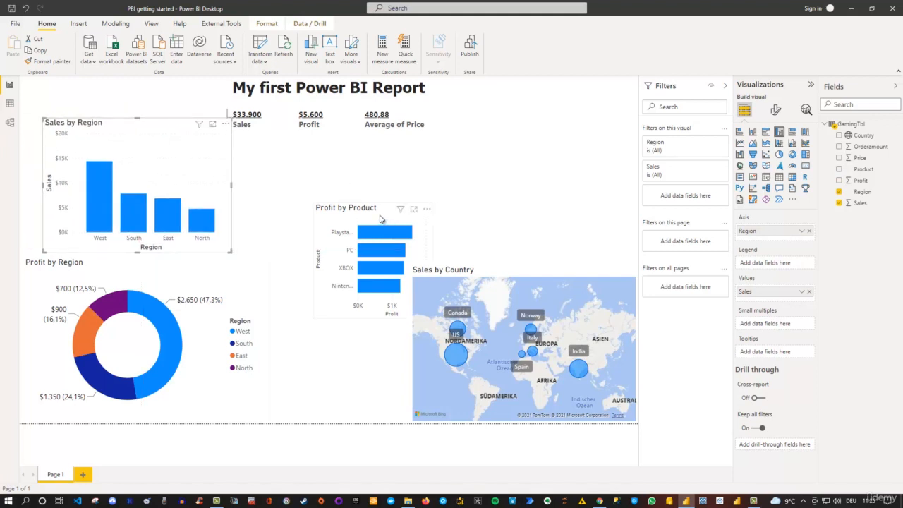
- Move the Profit by Product chart to the page's upper-right area and delete the Sales by Country map
drag(379, 219, 547, 134)
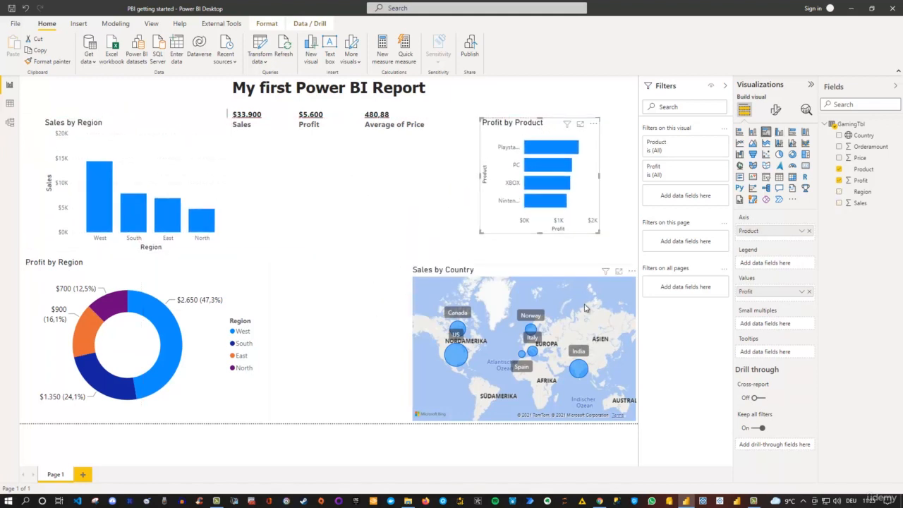
drag(585, 273, 497, 272)
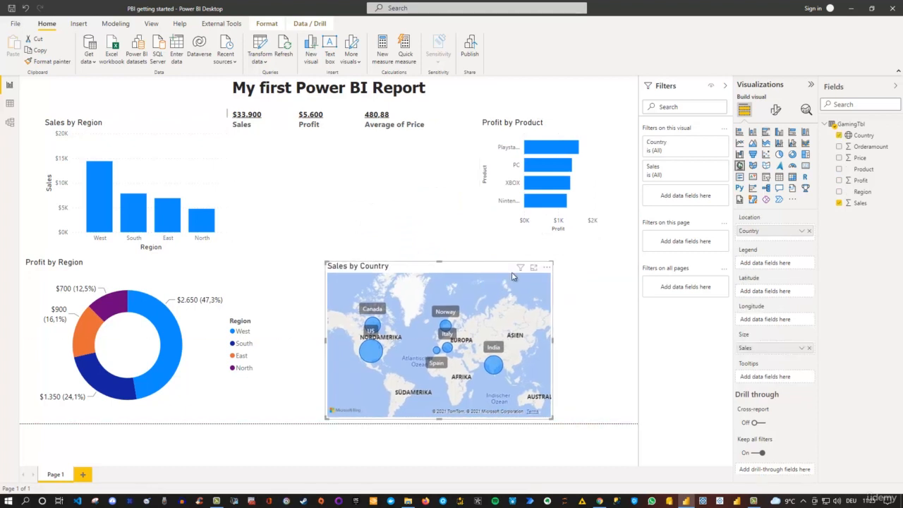
key(Delete)
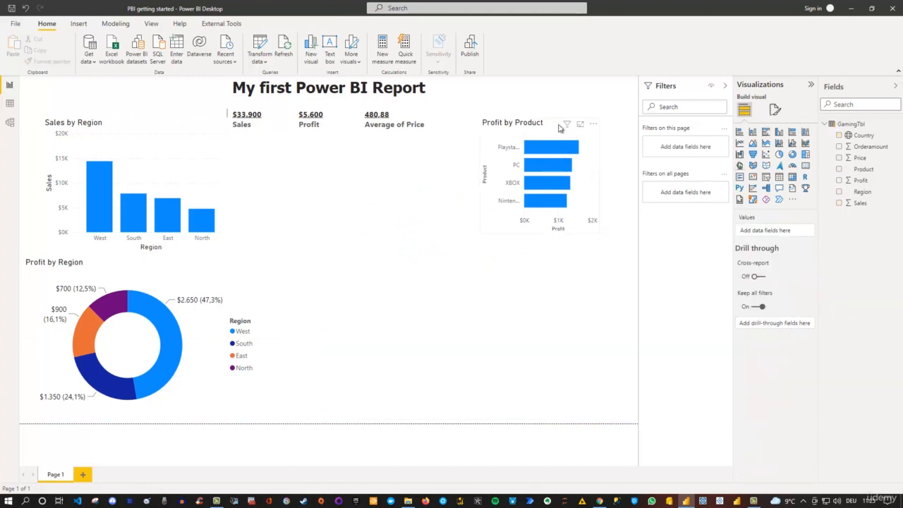
- Enlarge the Profit by Product chart to the page's right edge and shift it slightly upward
click(510, 232)
drag(599, 233, 625, 270)
drag(483, 203, 445, 203)
mouse_move(552, 134)
mouse_down()
mouse_move(562, 115)
mouse_move(555, 119)
mouse_up()
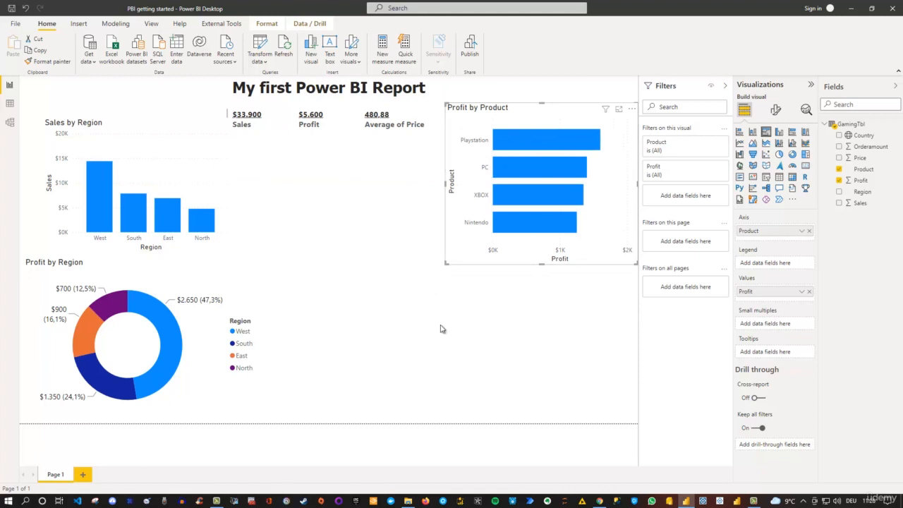
- Add a new map of the Country field, make it taller, and place it below the Profit by Product chart
click(462, 332)
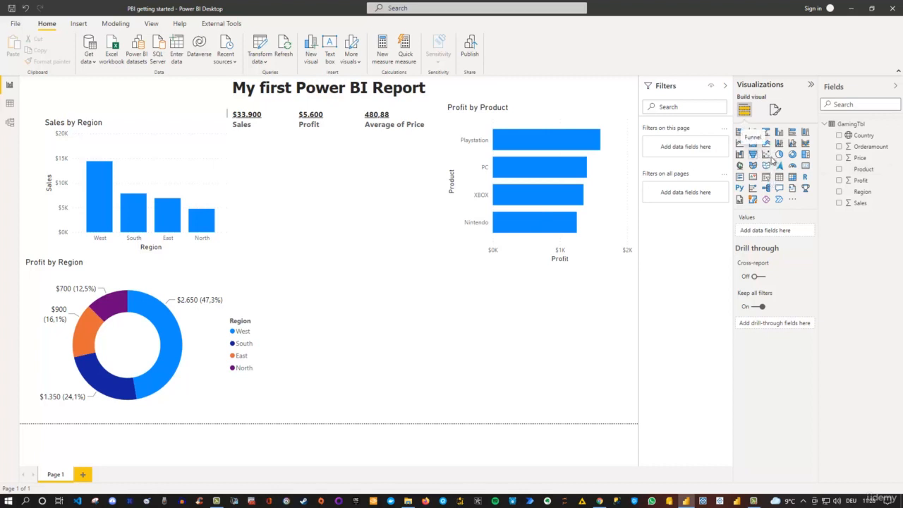
click(839, 137)
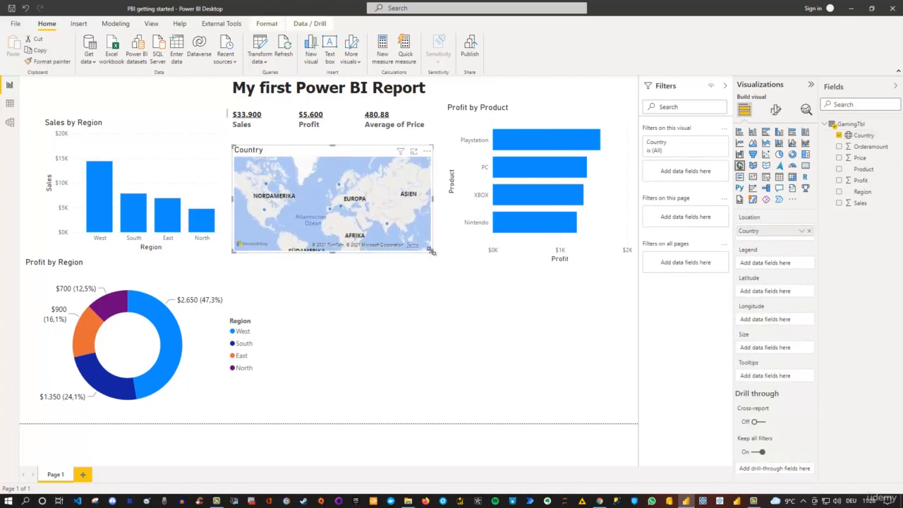
drag(432, 252, 426, 272)
drag(359, 156, 495, 296)
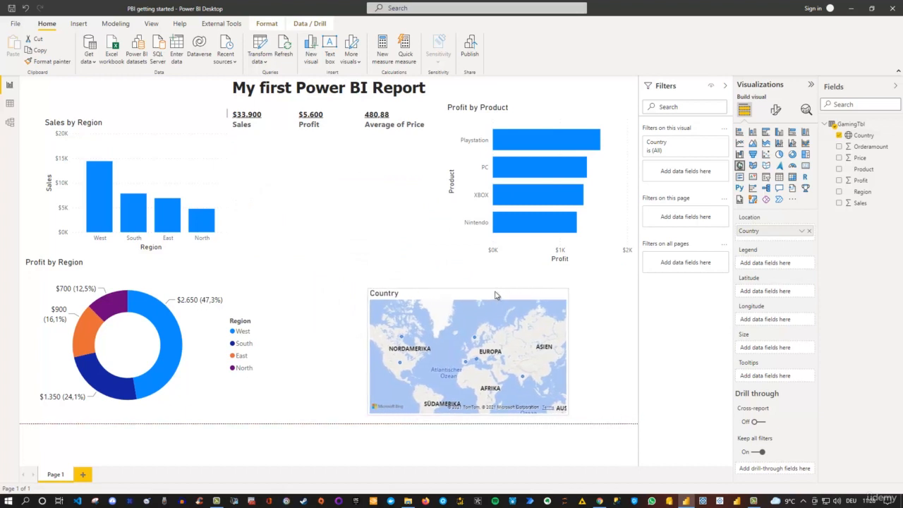
- Make the Profit by Product chart shorter and slightly wider, and move it directly above the Country map
click(457, 105)
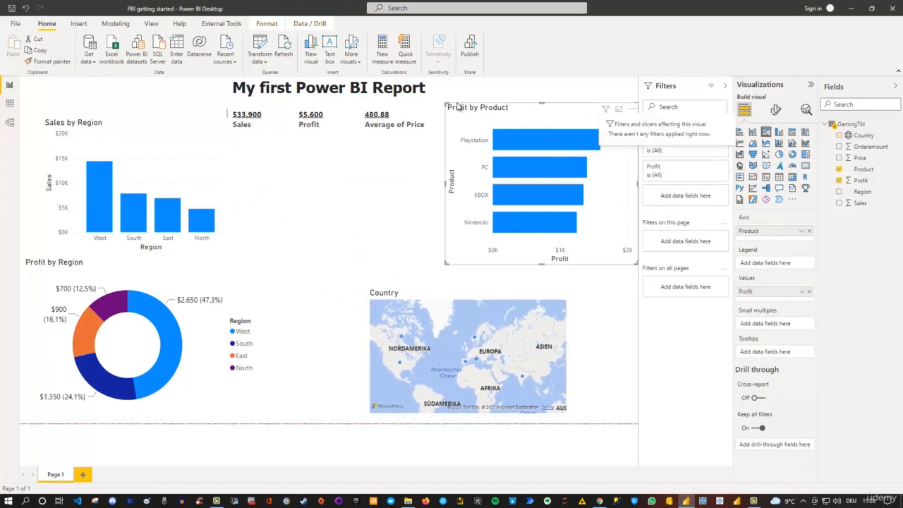
drag(443, 112, 435, 132)
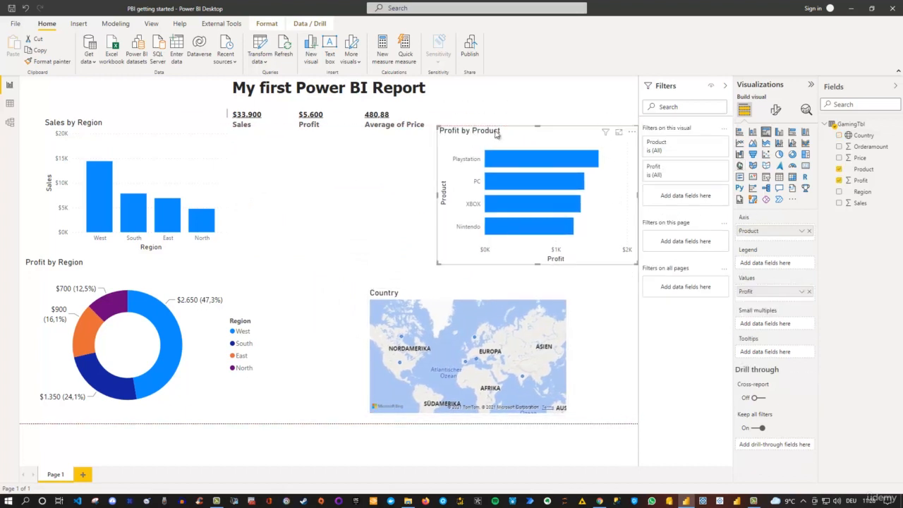
drag(536, 143, 474, 153)
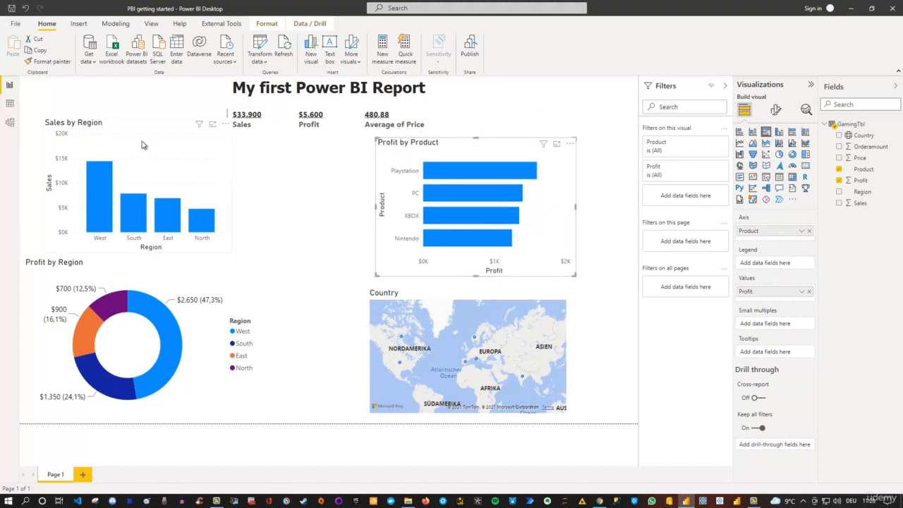
- Shorten the Sales by Region chart to align its top with Profit by Product, and fit a smaller Profit by Region donut below it
click(165, 138)
drag(137, 119, 131, 146)
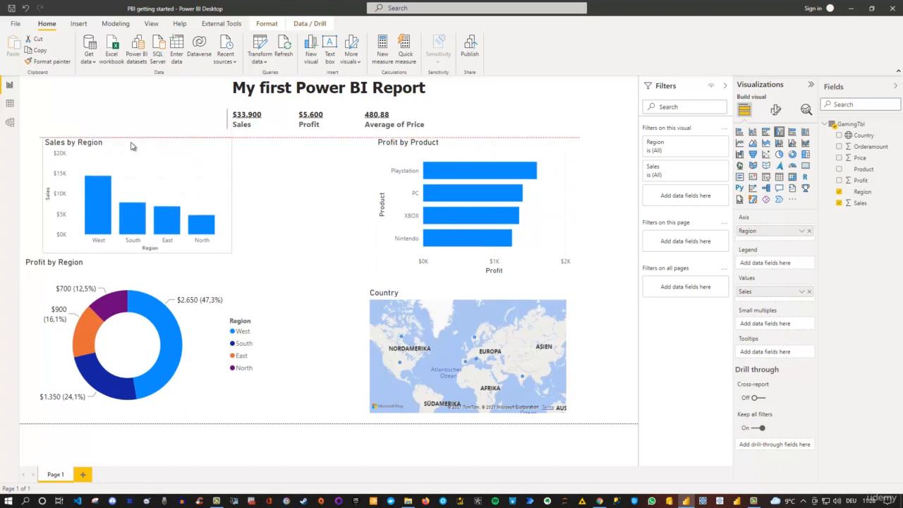
click(190, 276)
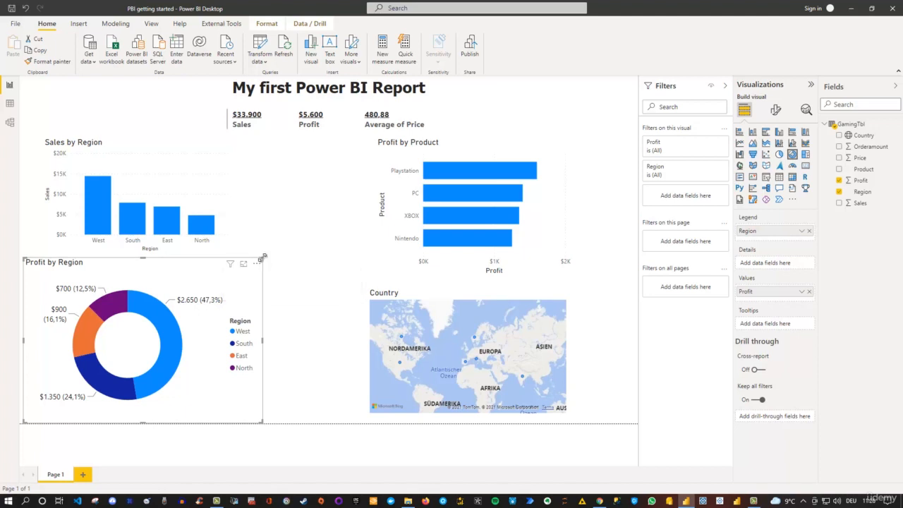
drag(265, 257, 237, 279)
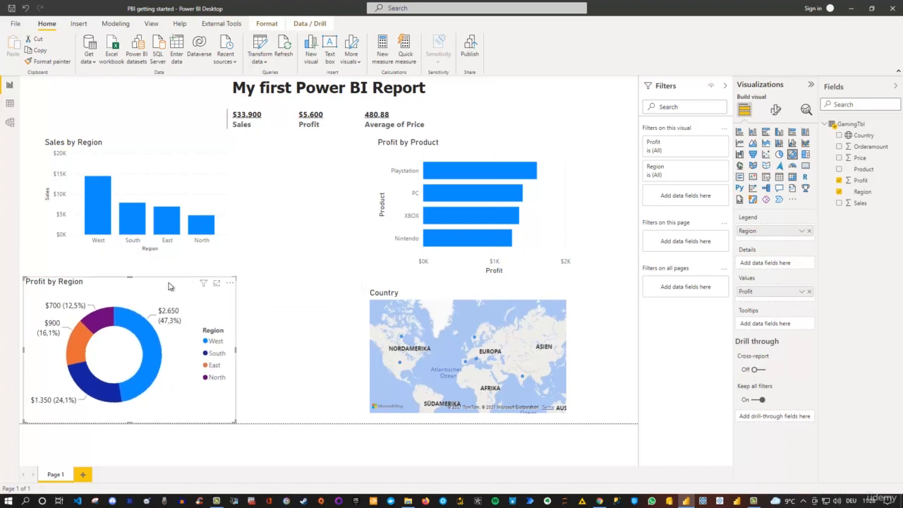
drag(171, 284, 192, 278)
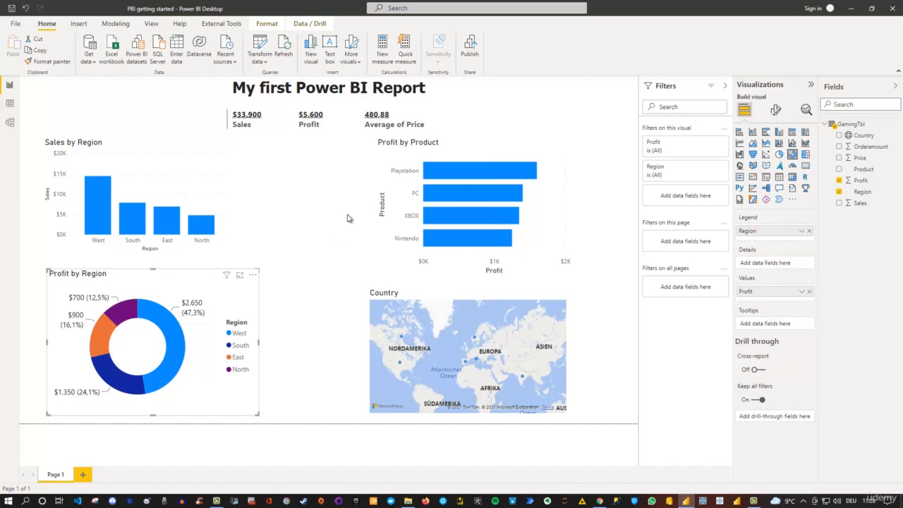
- Add a slicer for the Region field to the report page
click(326, 210)
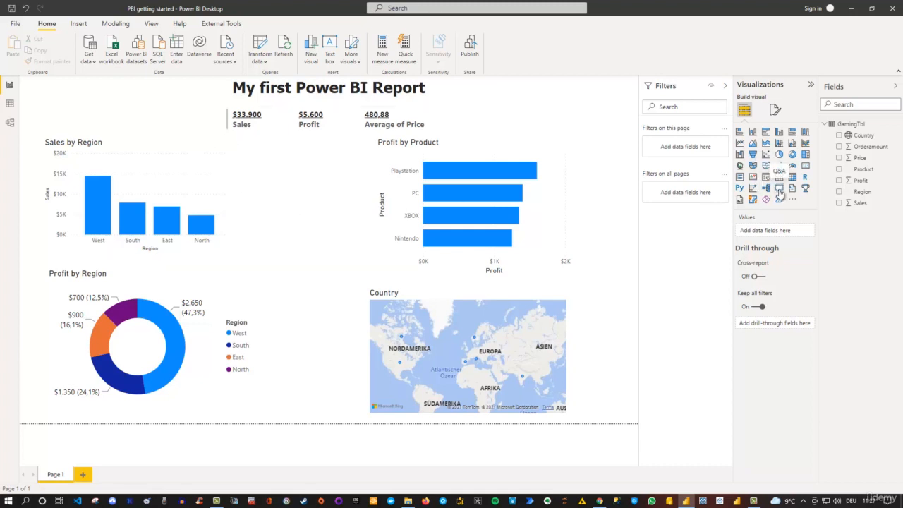
click(767, 176)
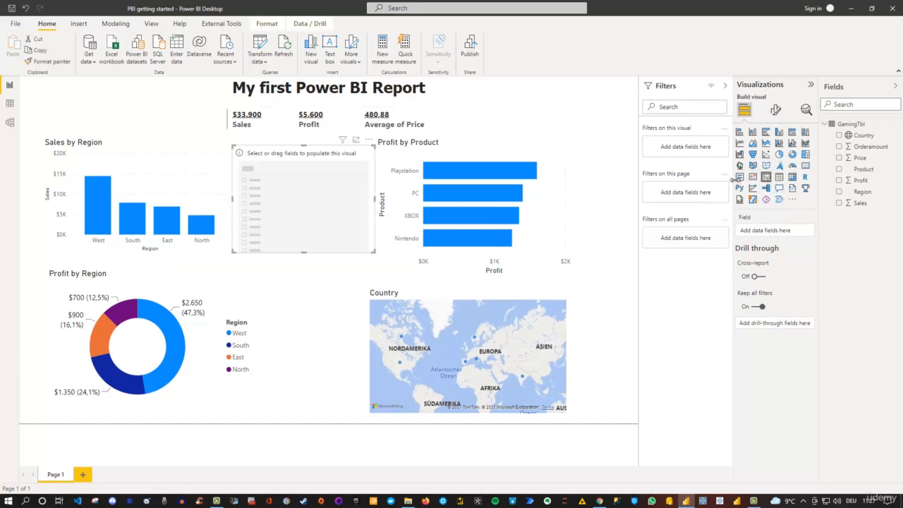
click(839, 192)
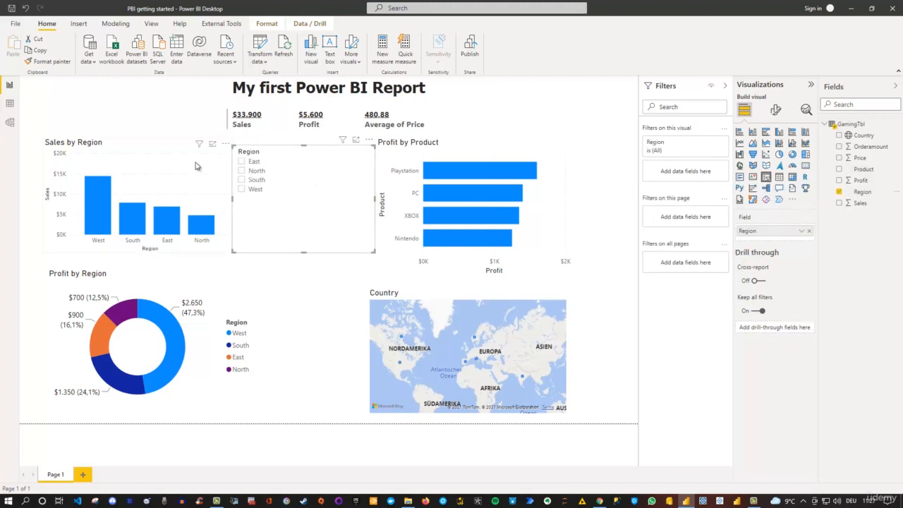
- Test the Region slicer with North, South, and both regions together, and clear the selection
click(242, 172)
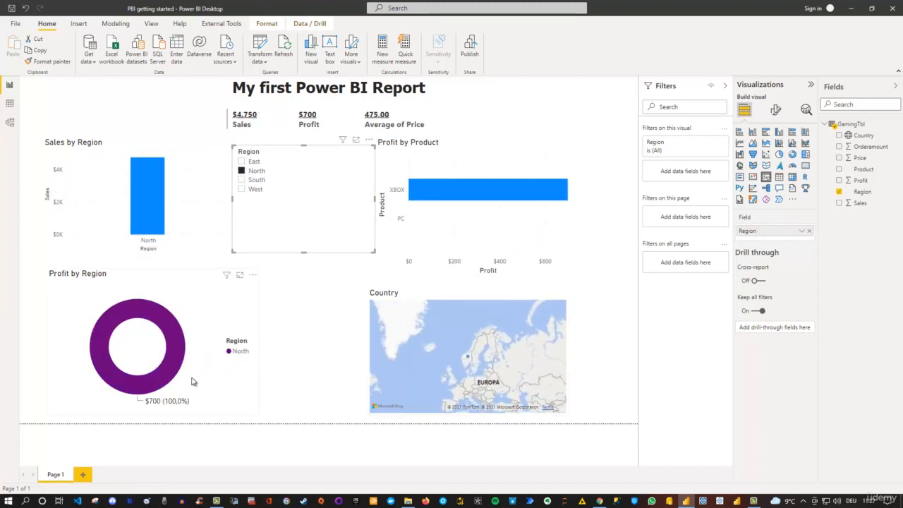
click(243, 181)
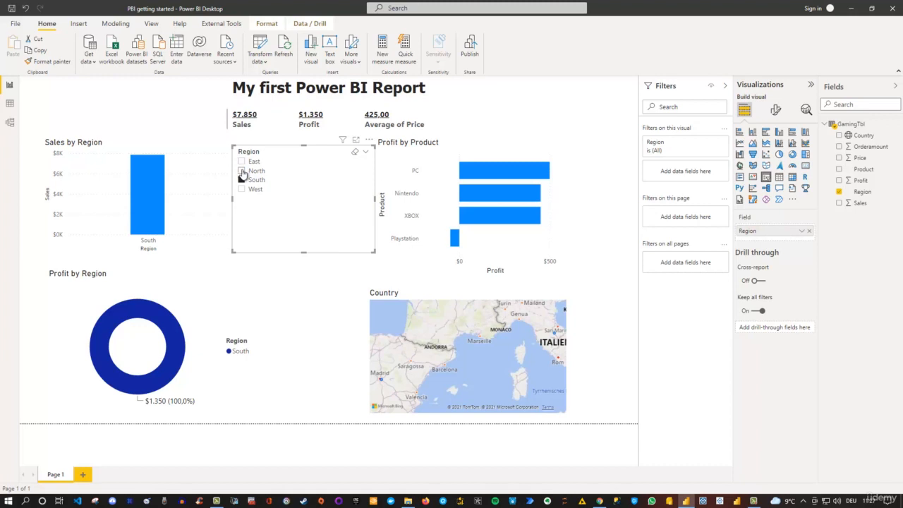
ctrl+click(242, 172)
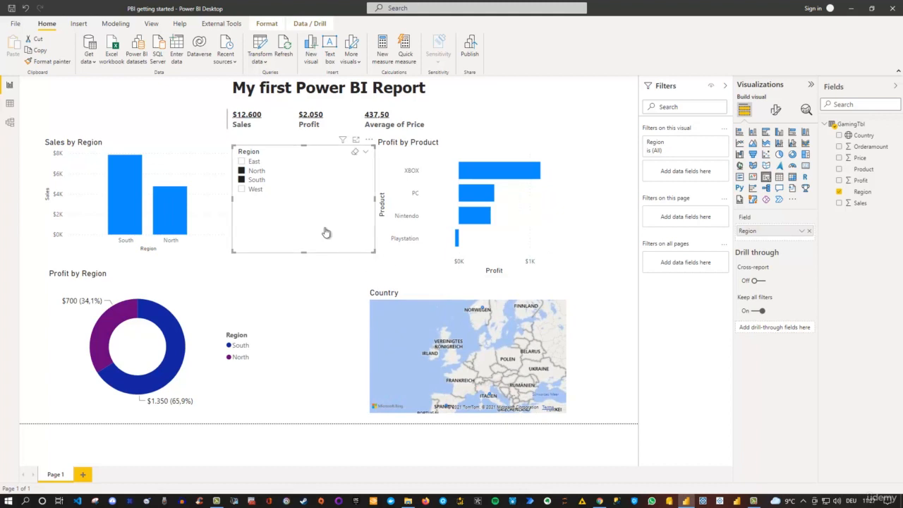
click(354, 154)
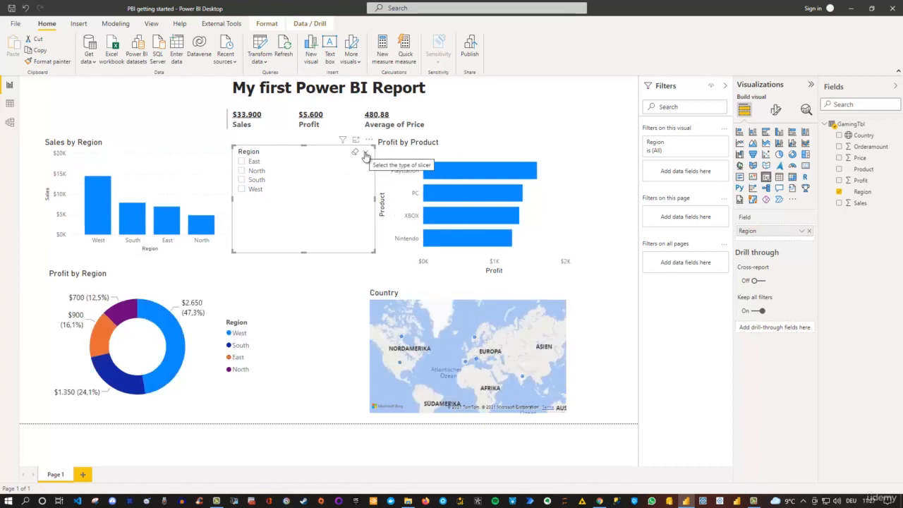
- Check the Region slicer's List and Dropdown types, and set its orientation to Horizontal
click(366, 155)
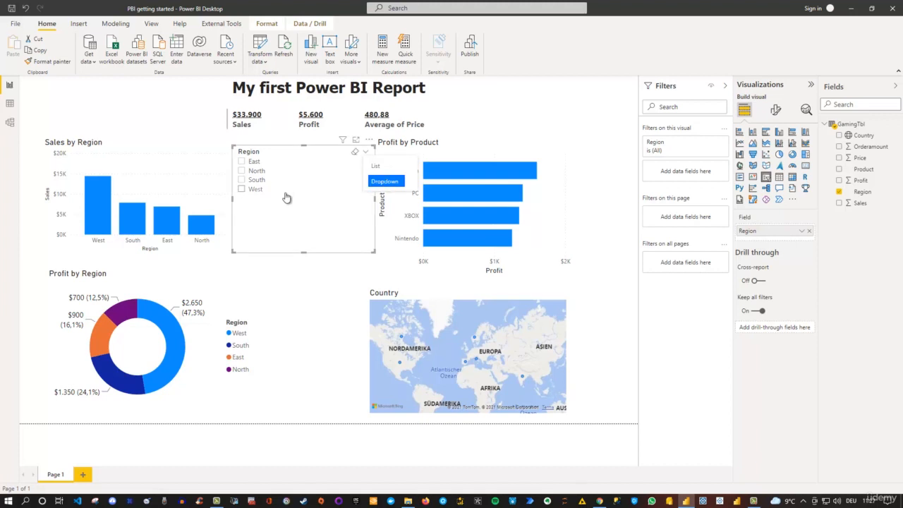
click(283, 226)
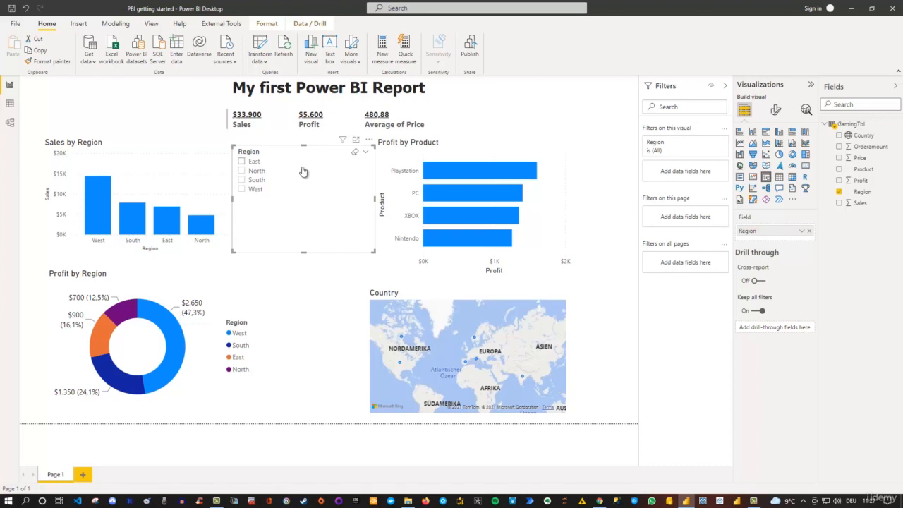
click(775, 111)
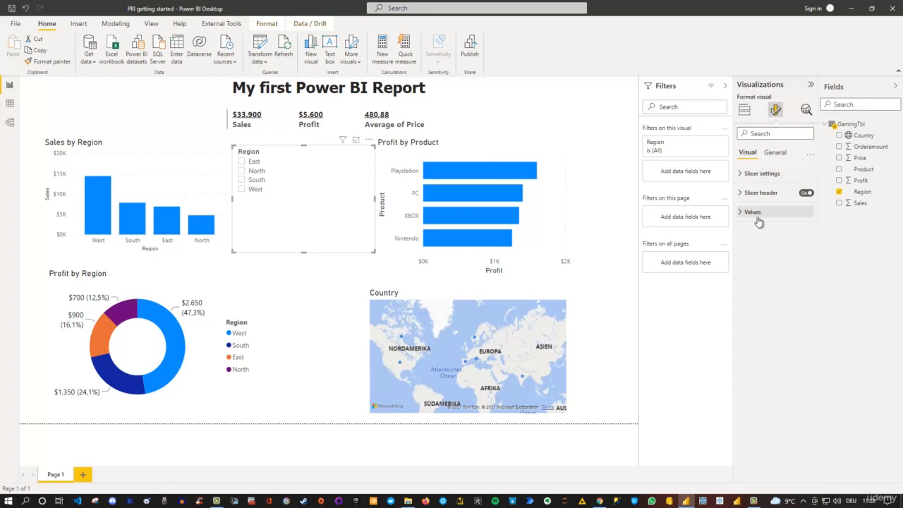
click(740, 175)
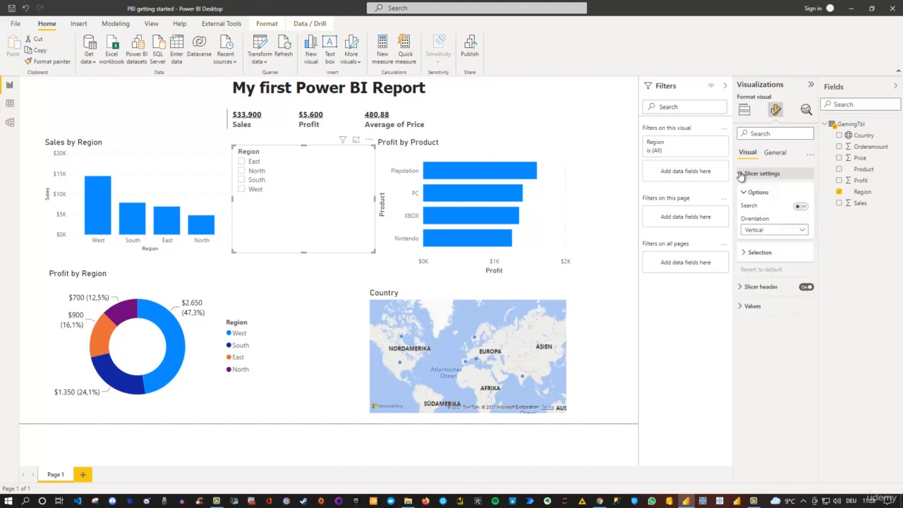
click(780, 233)
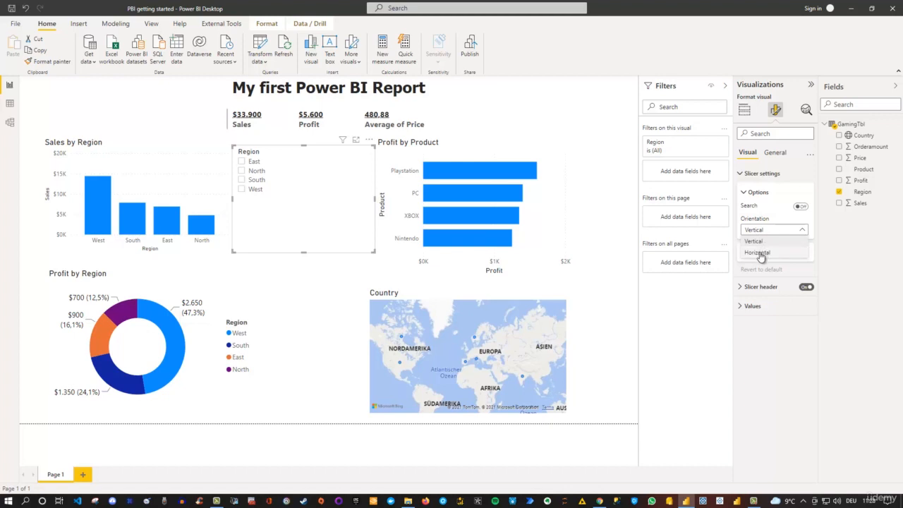
click(758, 253)
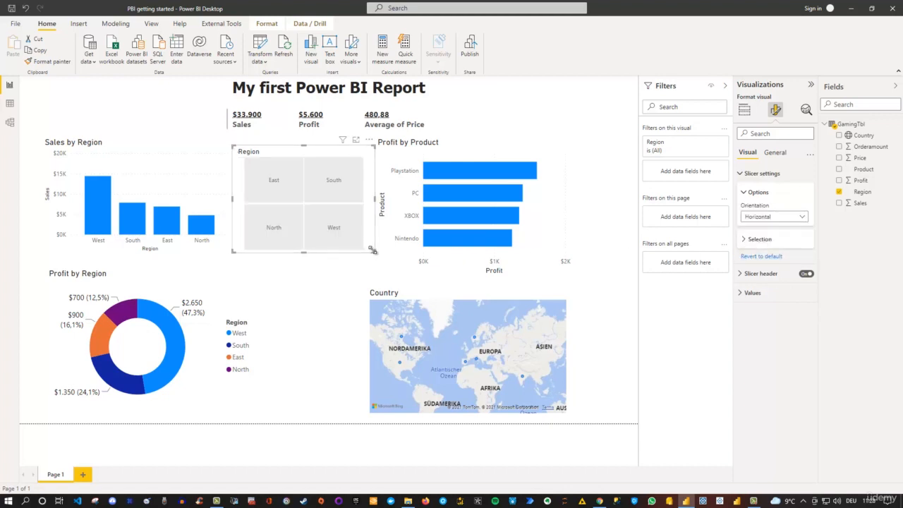
- Shrink the Region slicer to a single row of tiles and move it to the page's upper-right corner
drag(374, 250, 370, 183)
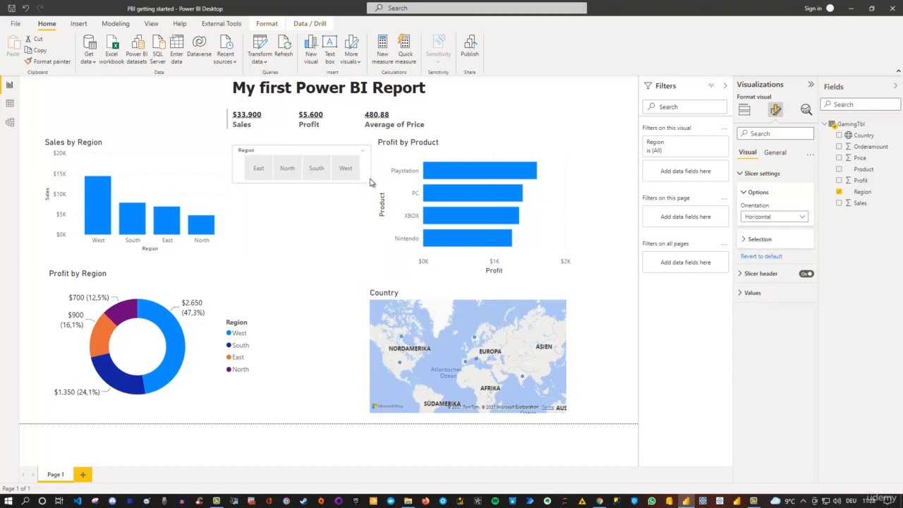
drag(304, 154, 557, 90)
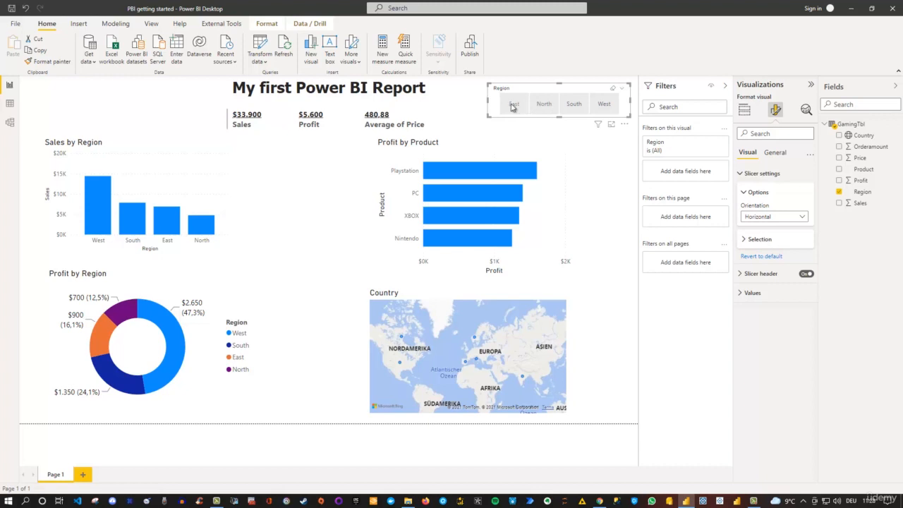
- Filter the report with the Region slicer by North, by East, and by East and South together
click(541, 107)
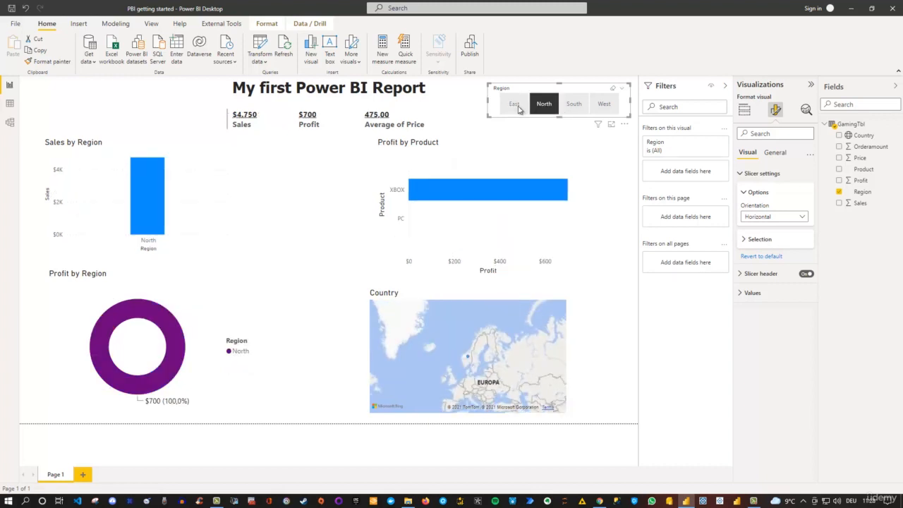
click(514, 104)
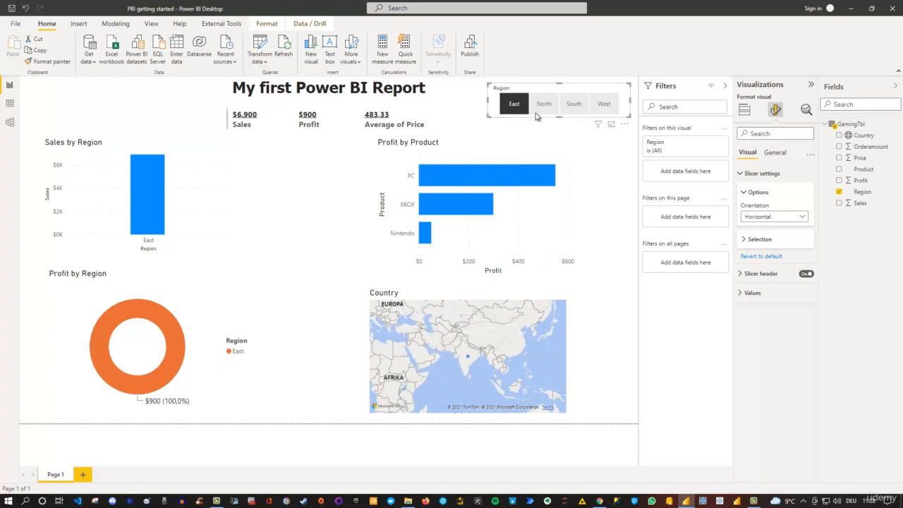
ctrl+click(575, 110)
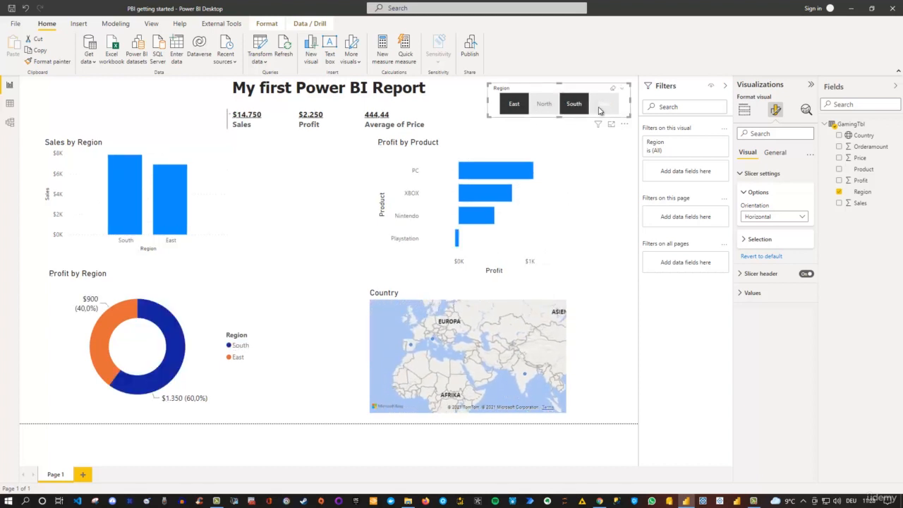
- Add West to the East and South selection in the Region slicer and clear all selections
ctrl+click(600, 107)
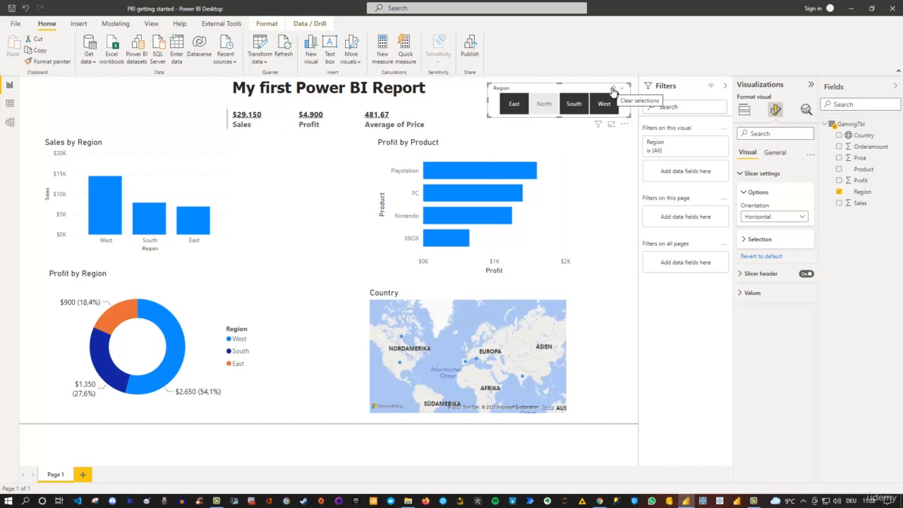
click(613, 91)
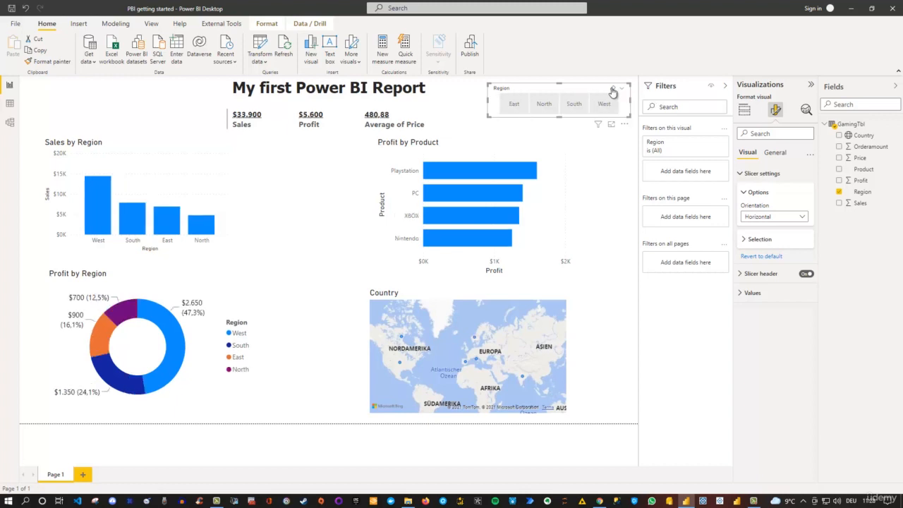
- Turn off the Region slicer's header so that only the region tiles remain
click(741, 174)
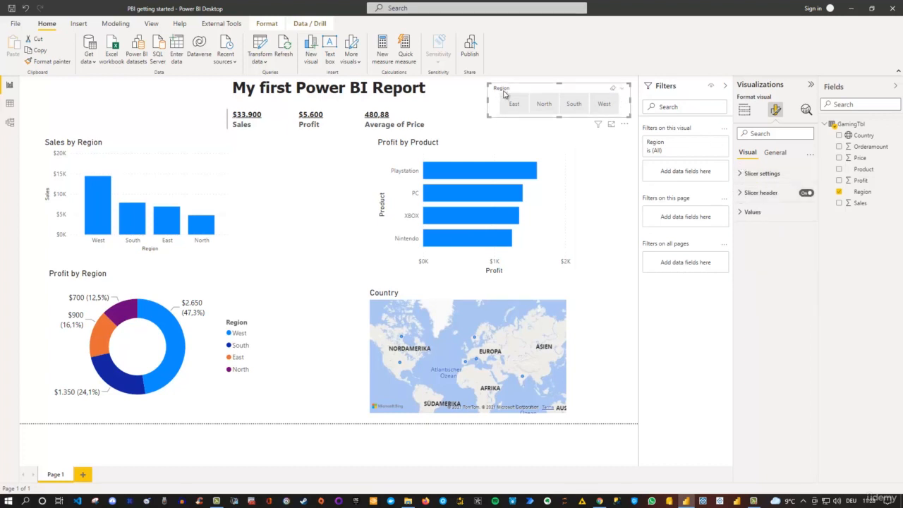
click(740, 192)
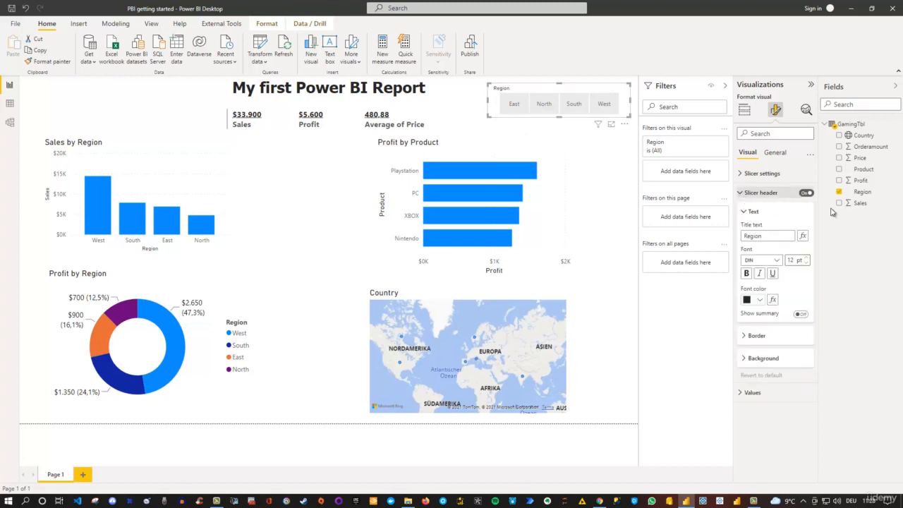
click(806, 192)
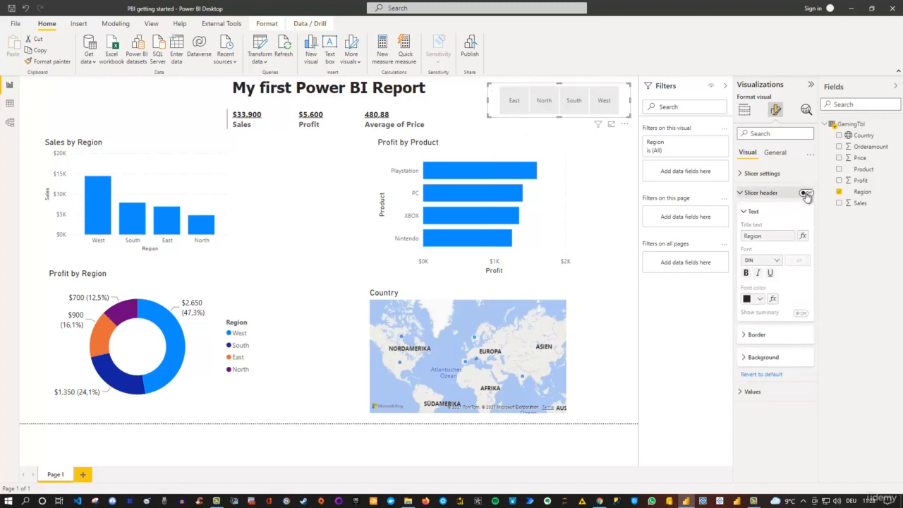
click(805, 194)
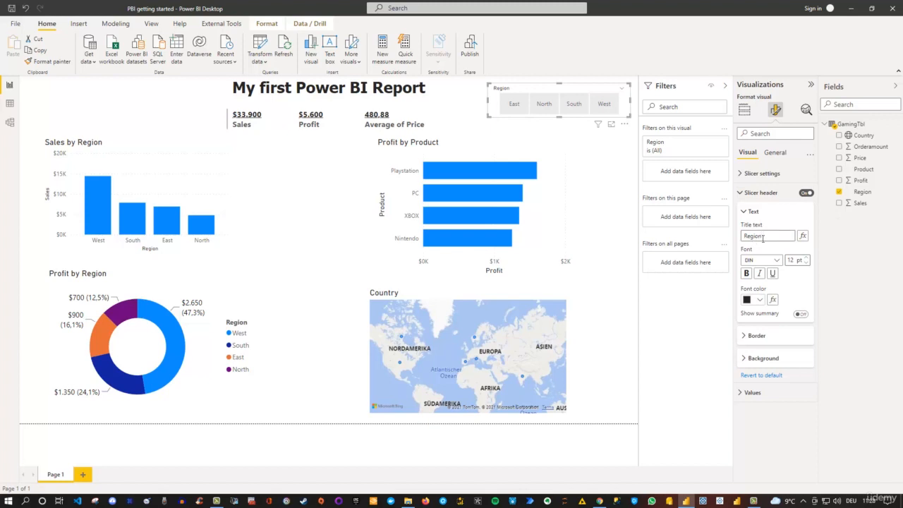
click(805, 192)
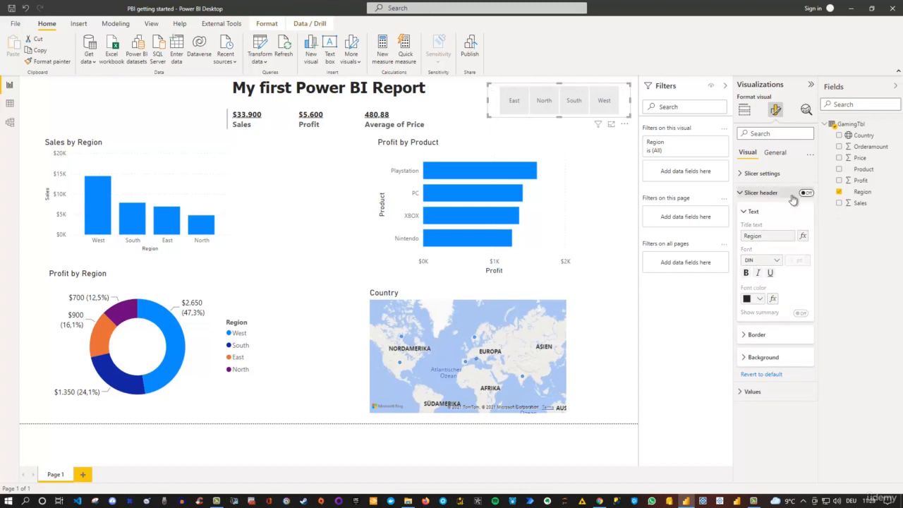
click(740, 195)
click(740, 194)
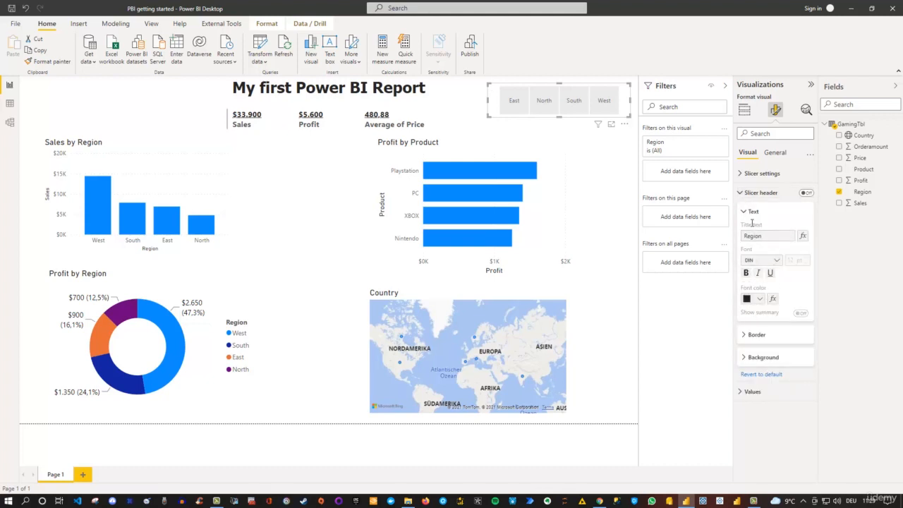
click(741, 192)
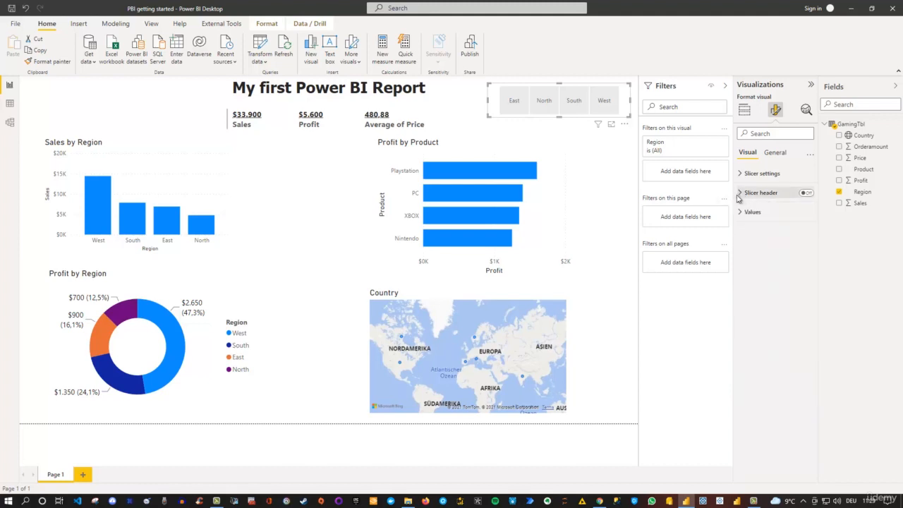
- Format the Region slicer's values with a black, bold font
click(742, 212)
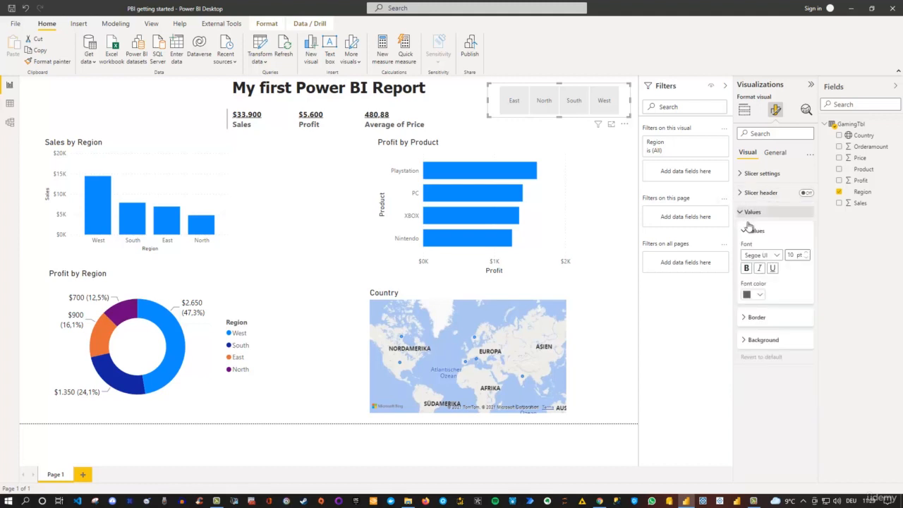
click(759, 295)
click(765, 327)
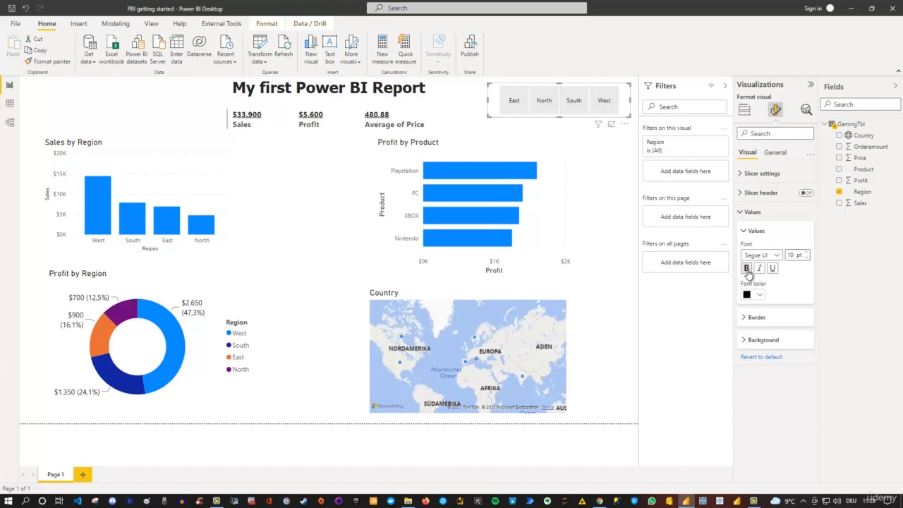
click(746, 268)
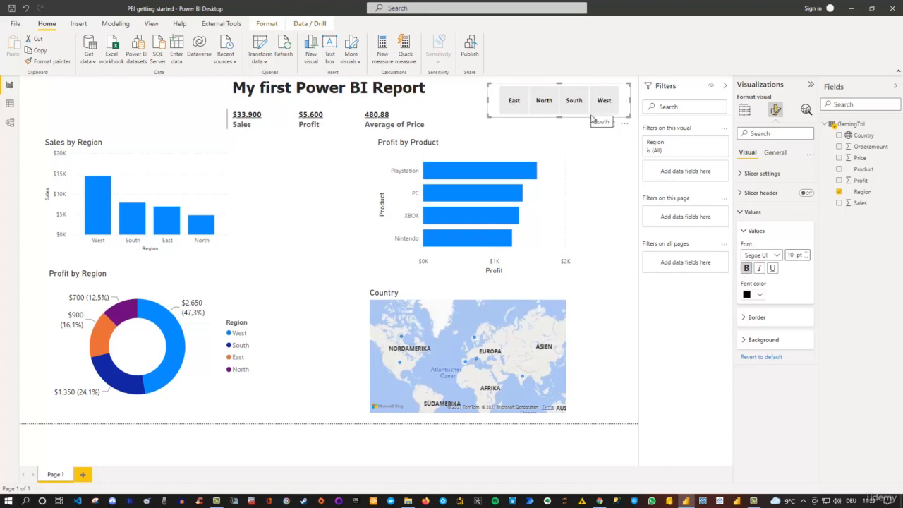
- Examine the border position, border color, line width and background color options for the Region slicer's values
click(746, 318)
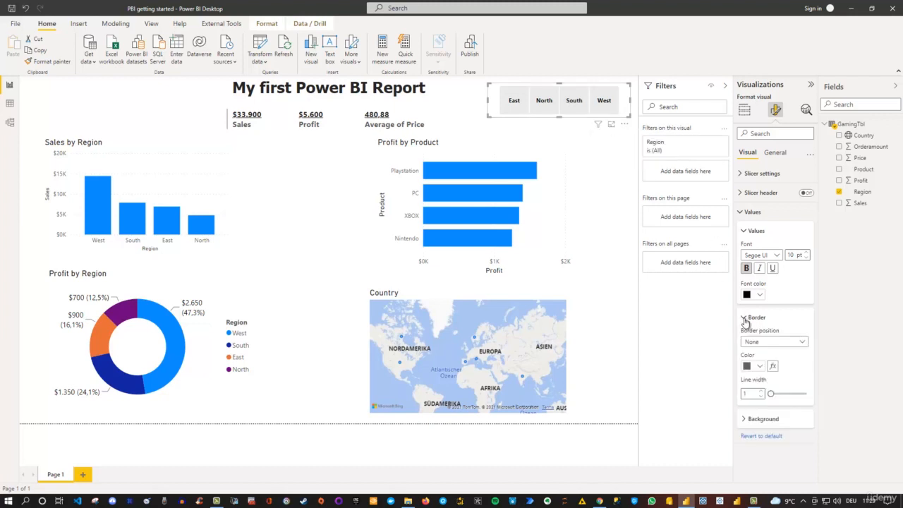
click(775, 342)
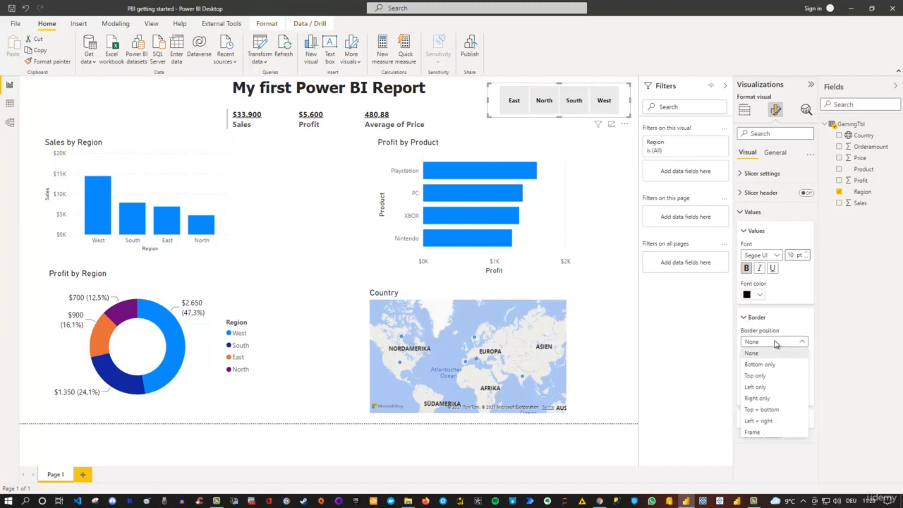
click(776, 344)
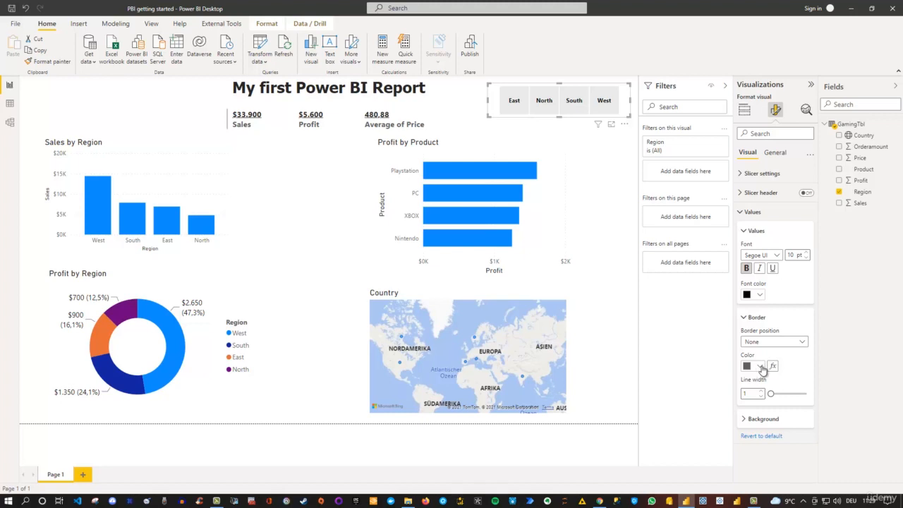
click(779, 397)
click(579, 176)
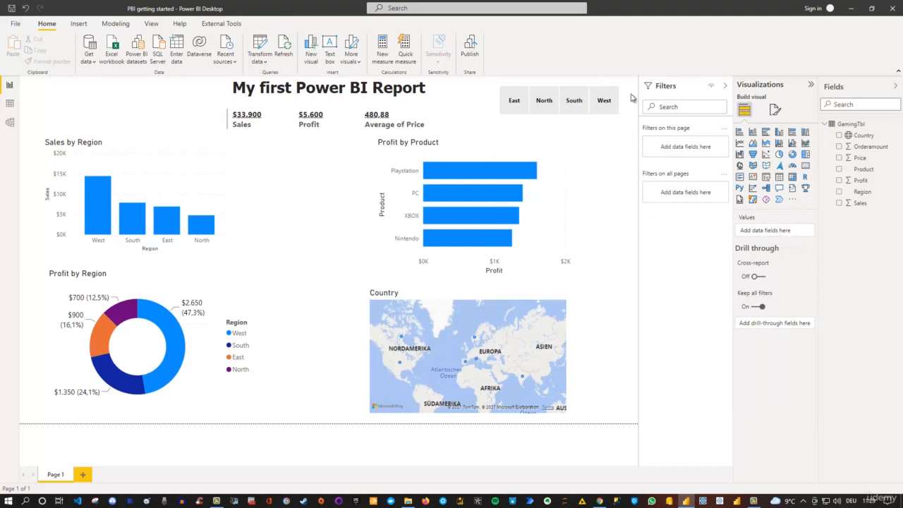
click(626, 103)
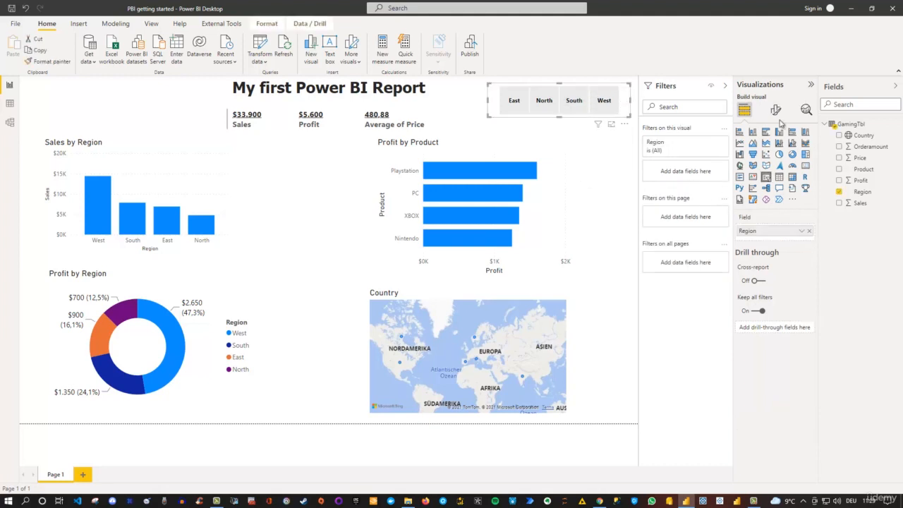
click(776, 111)
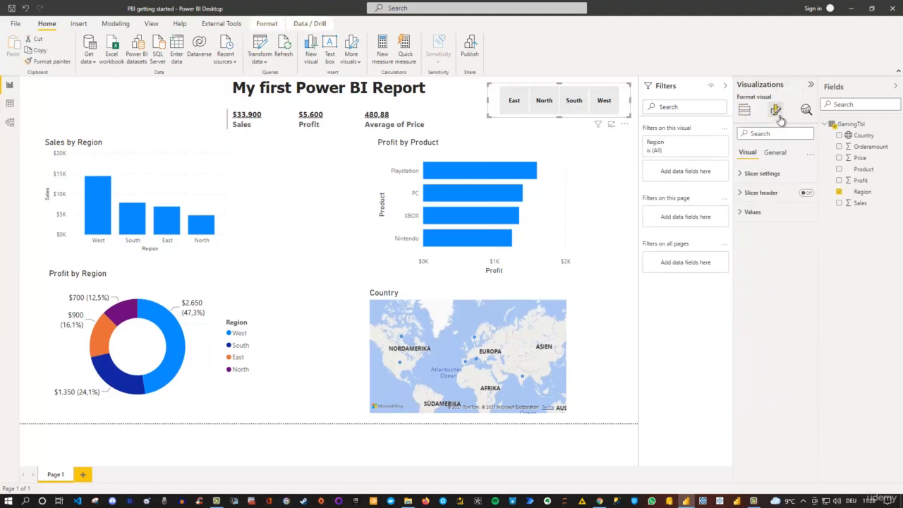
click(741, 212)
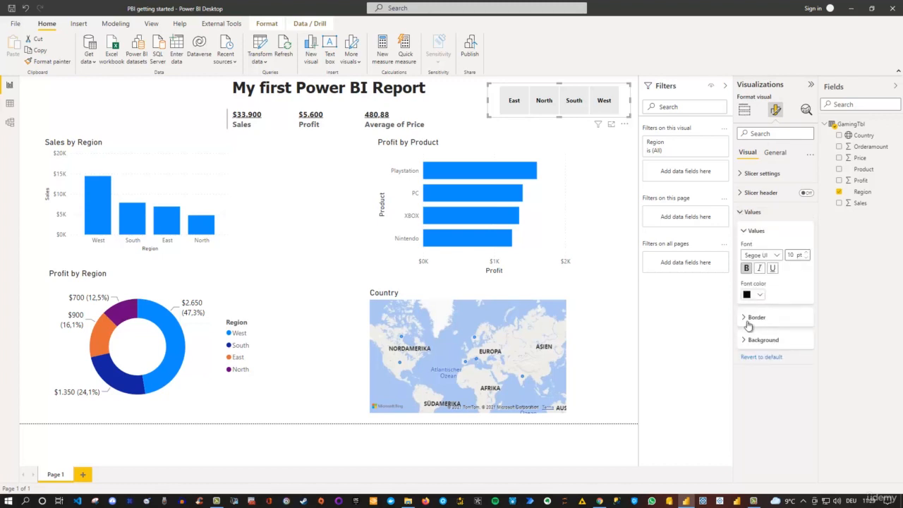
click(746, 341)
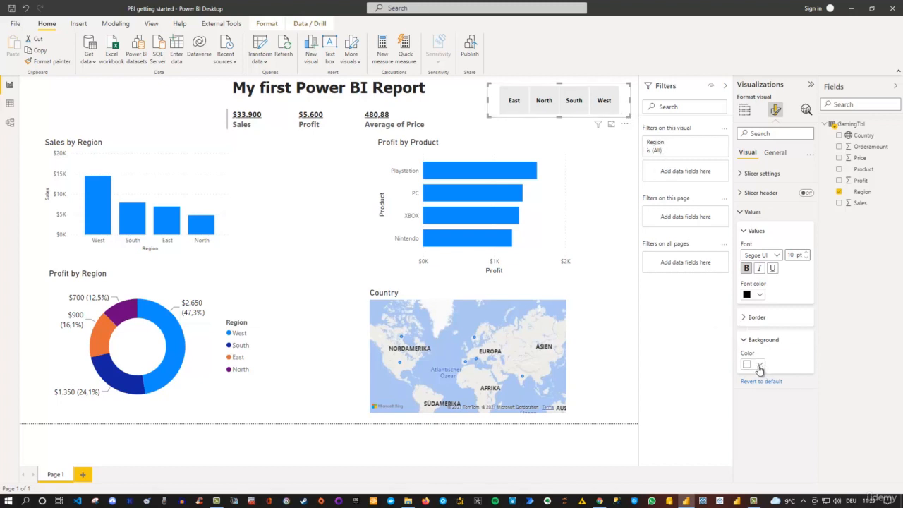
click(614, 197)
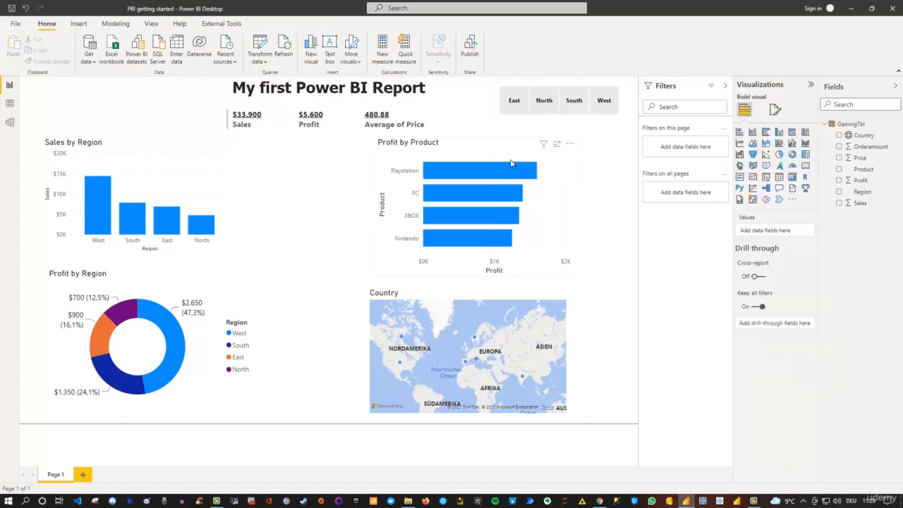
- Delete the Country map and add a funnel chart with Sales and Profit as its values
click(490, 300)
key(Delete)
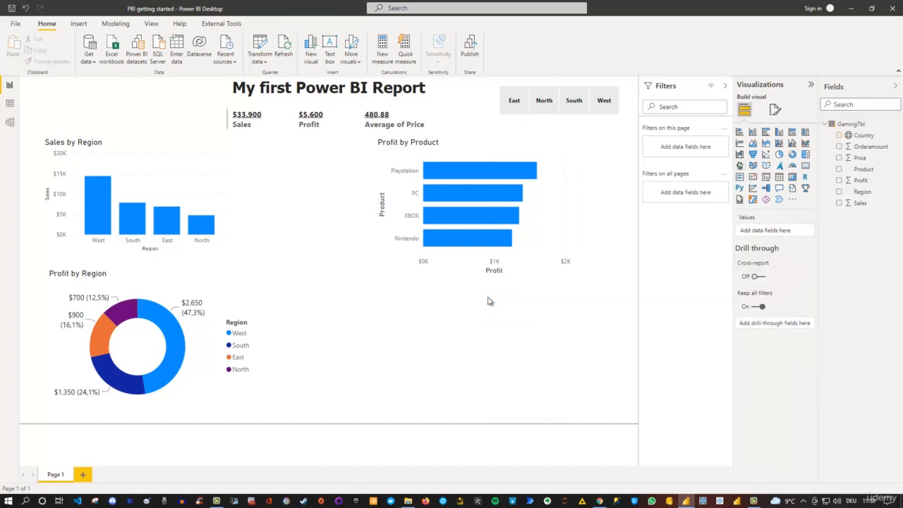
click(752, 155)
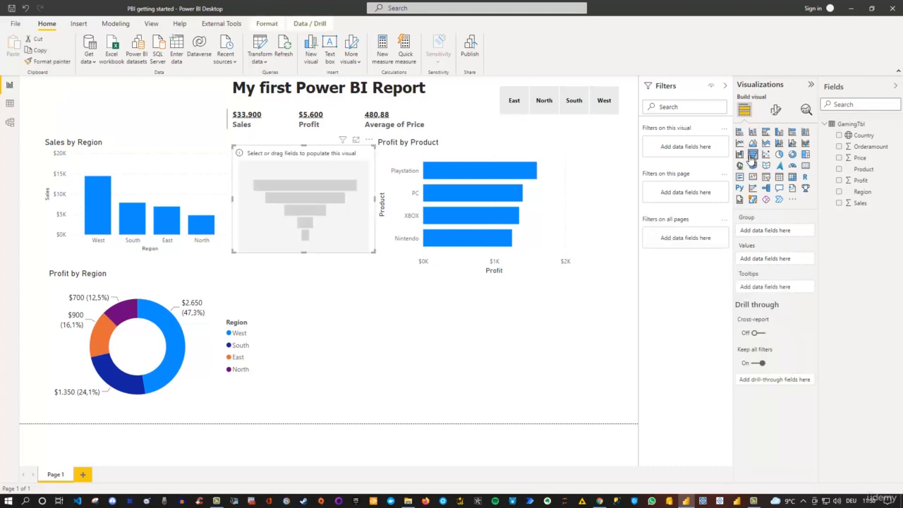
click(840, 204)
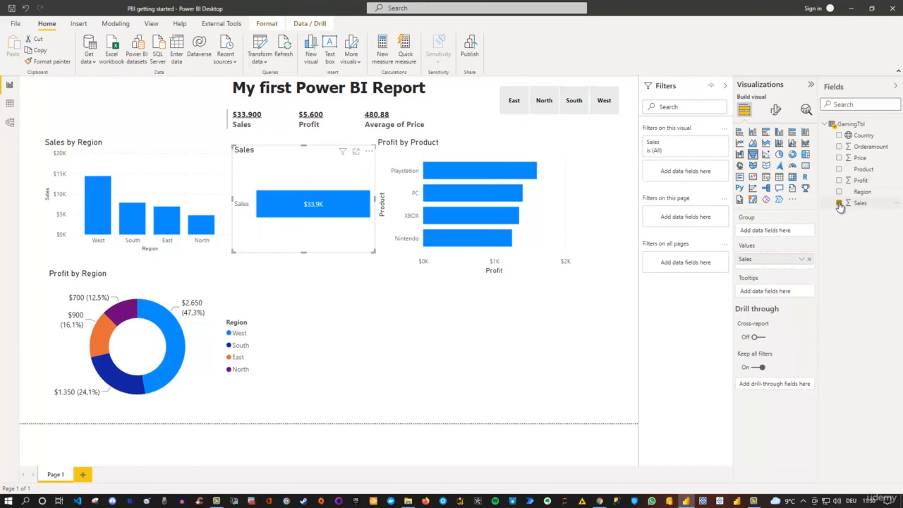
click(839, 181)
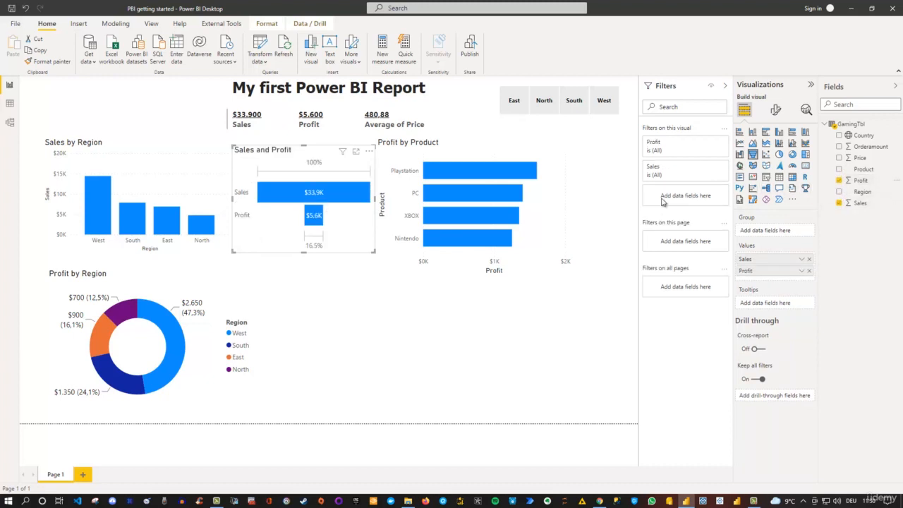
- Move the Sales and Profit funnel chart below the Profit by Product chart and enlarge it slightly
drag(319, 152, 481, 269)
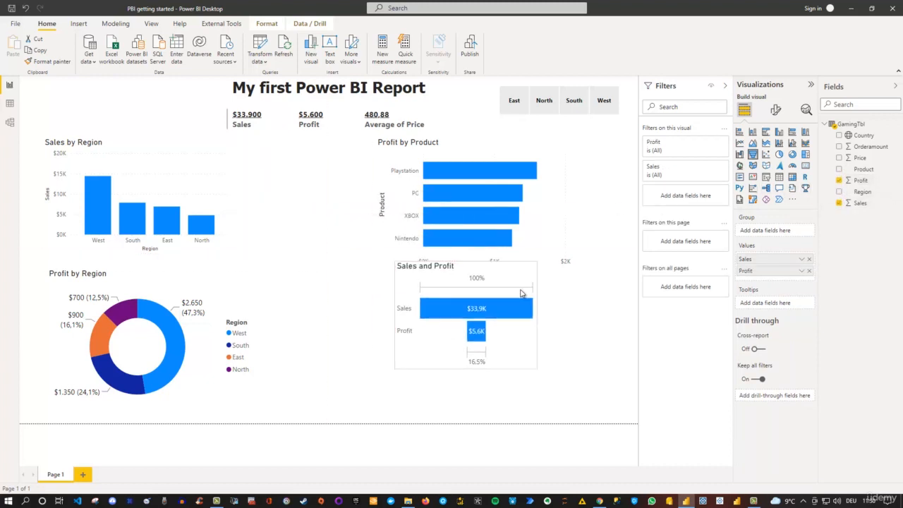
drag(521, 293, 559, 335)
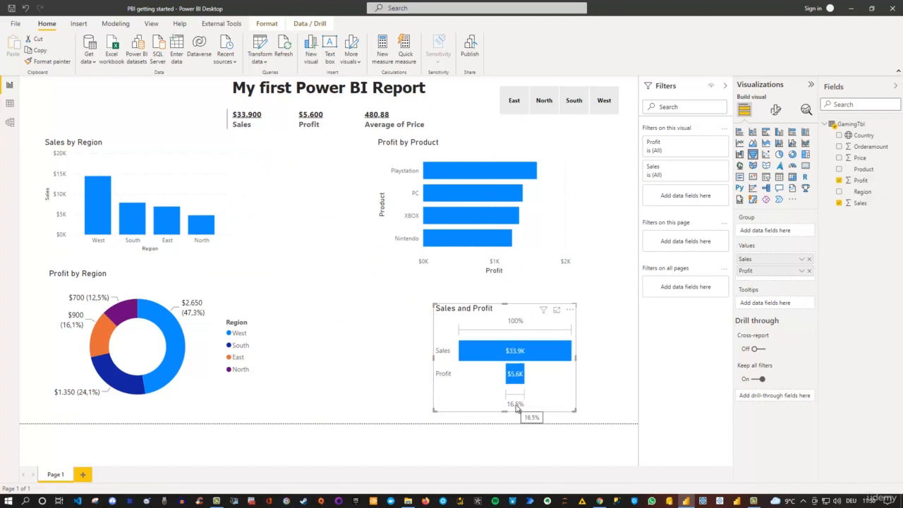
mouse_move(515, 357)
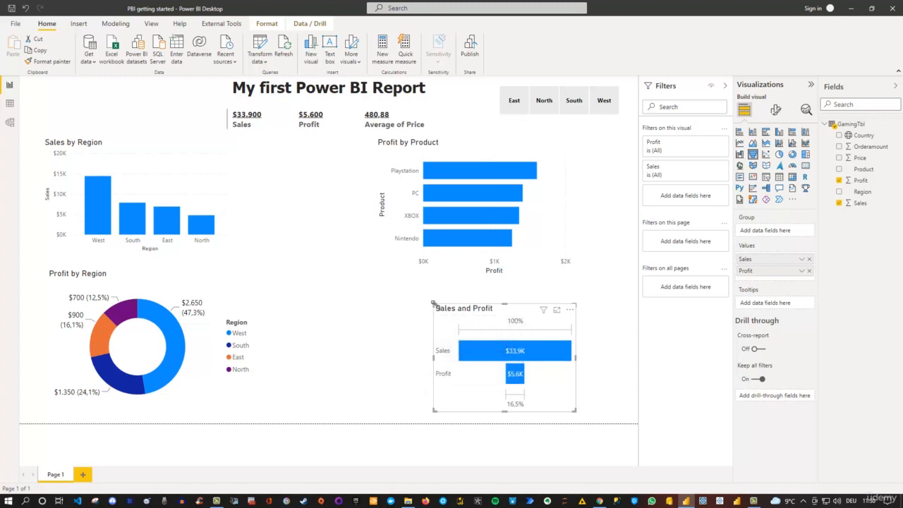
drag(433, 304, 411, 285)
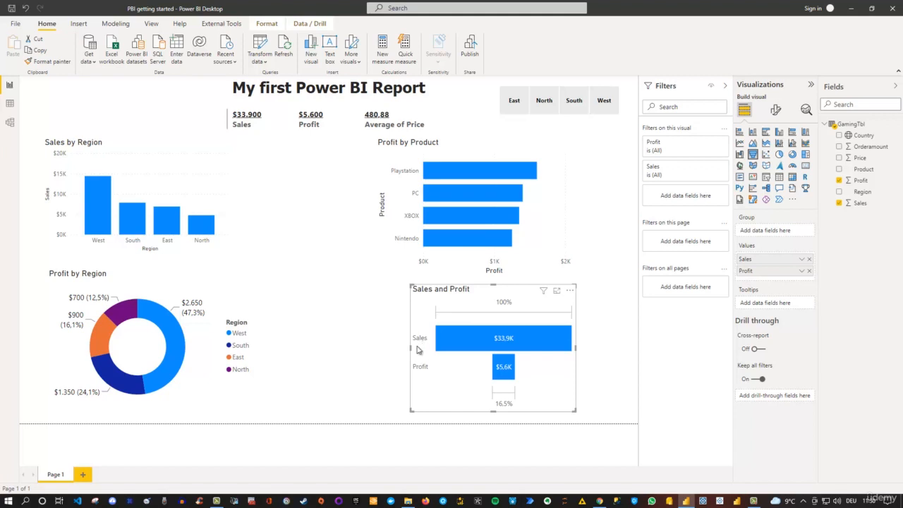
mouse_move(481, 288)
mouse_down()
mouse_move(460, 286)
mouse_move(465, 293)
mouse_up()
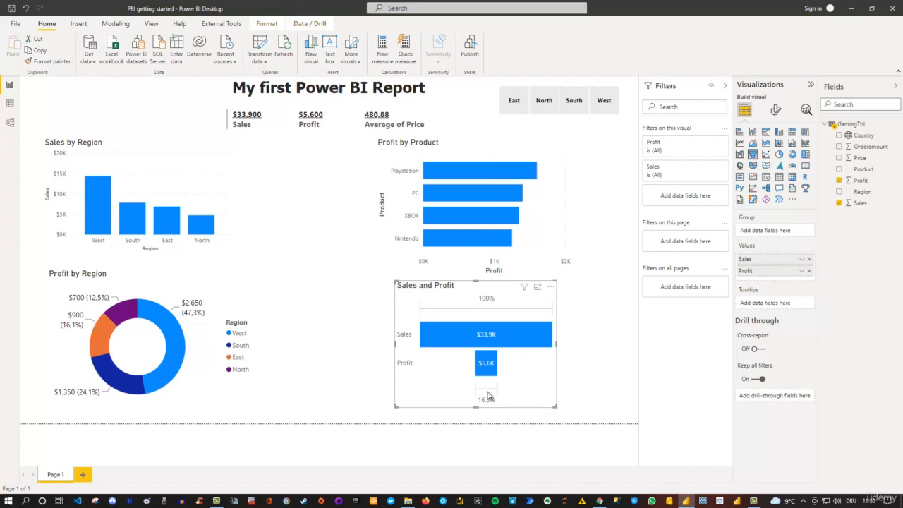
- Turn on data labels for the Profit by Product bar chart and open the data label settings
click(562, 190)
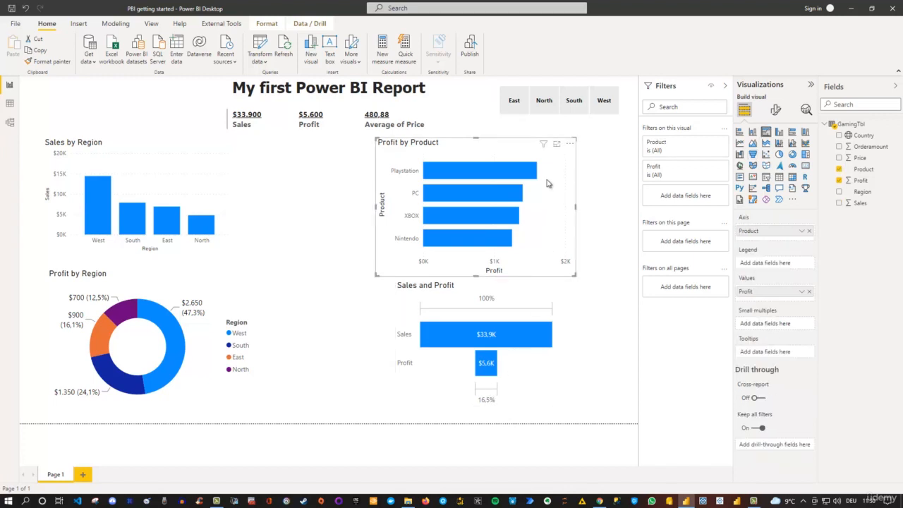
mouse_move(502, 172)
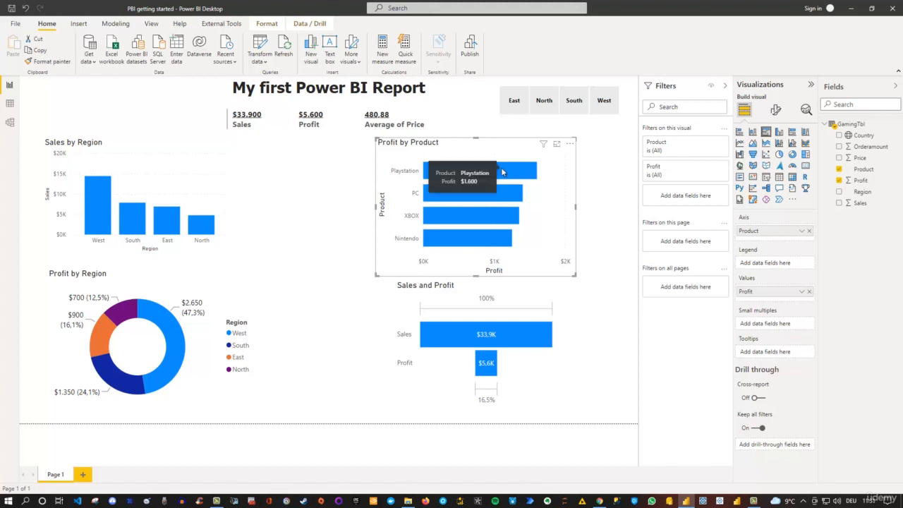
click(776, 110)
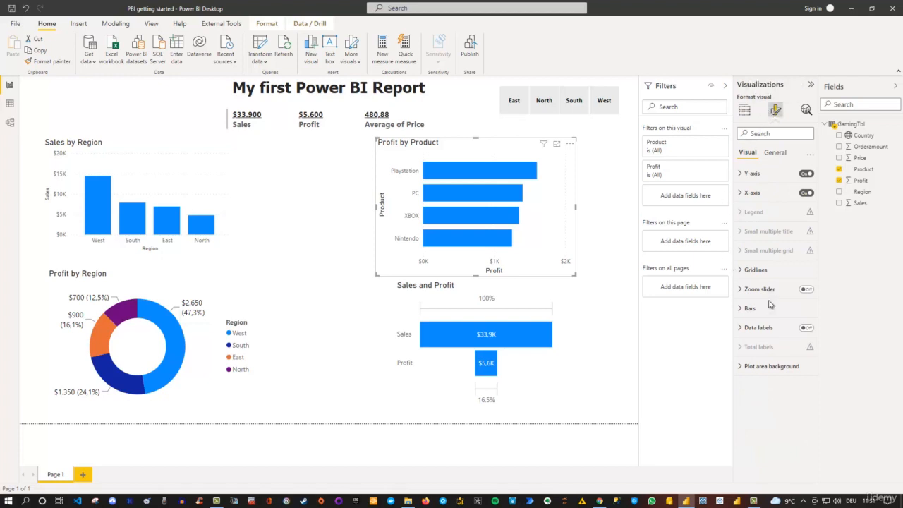
click(806, 329)
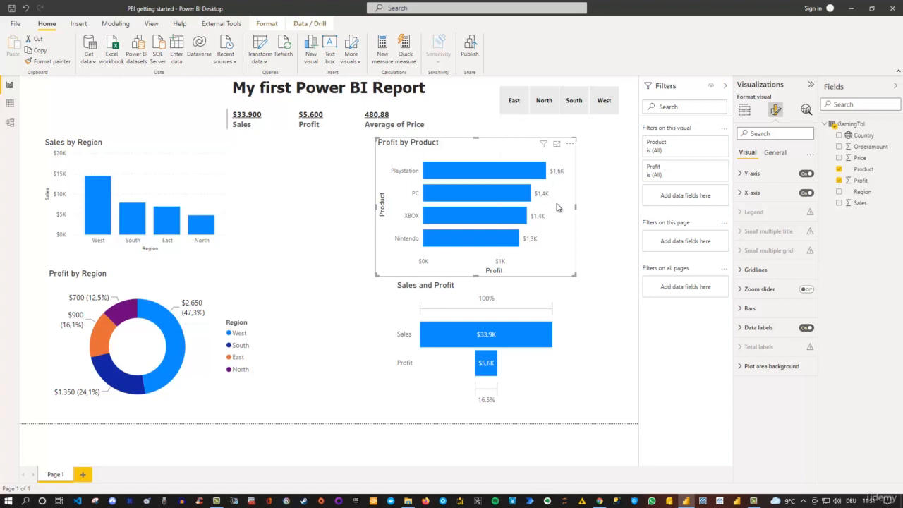
click(741, 328)
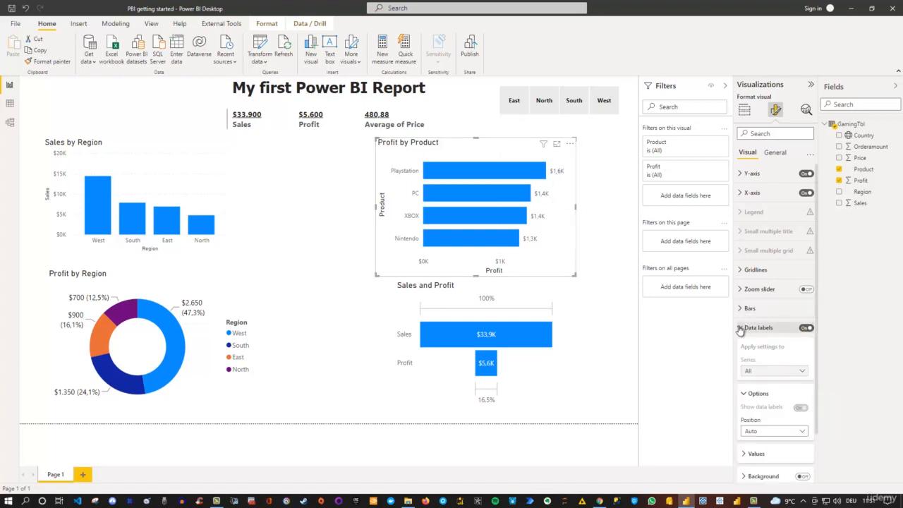
- Set the data label position of the Profit by Product bar chart to Inside end
scroll(769, 353, down, 1)
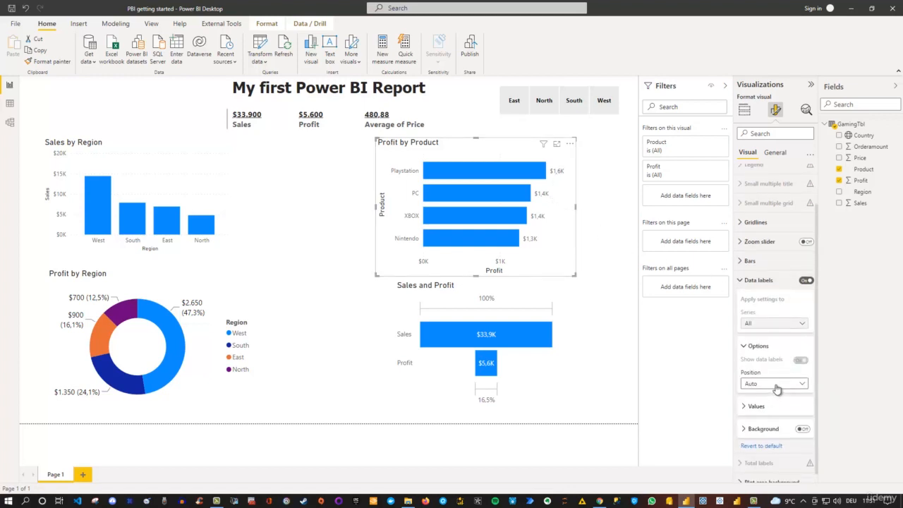
click(779, 387)
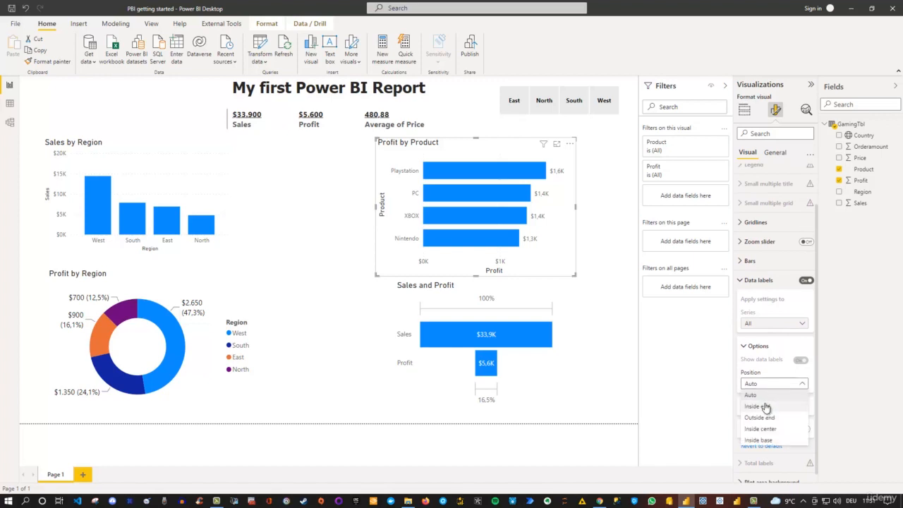
click(766, 402)
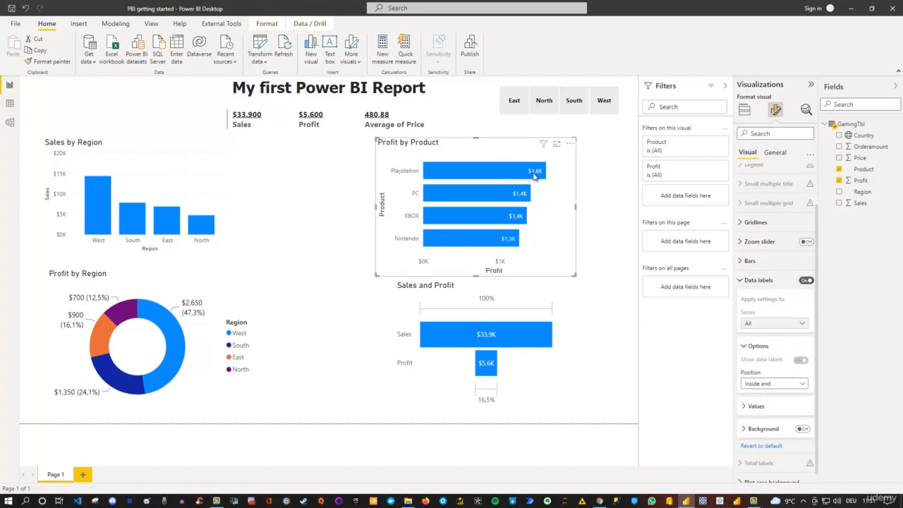
mouse_move(534, 176)
- Set the display units of the Profit by Product data label values to None and deselect the chart
click(744, 407)
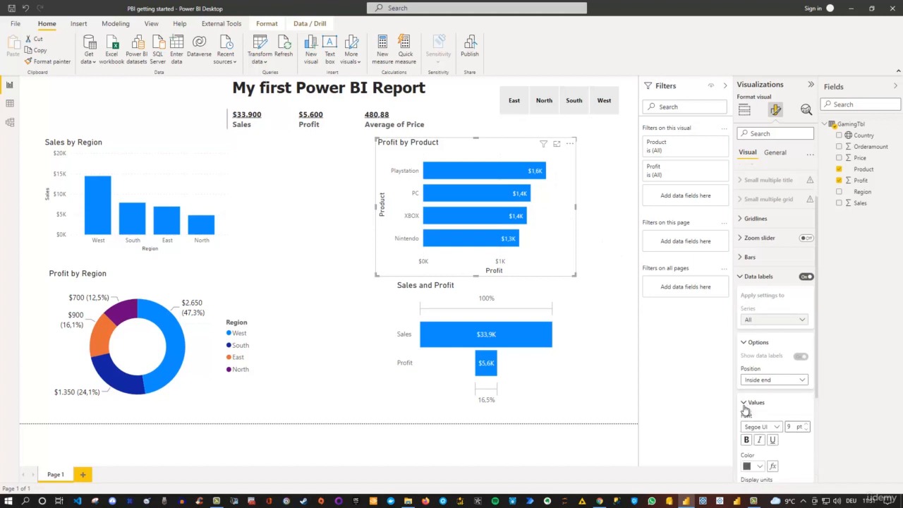
scroll(755, 395, down, 3)
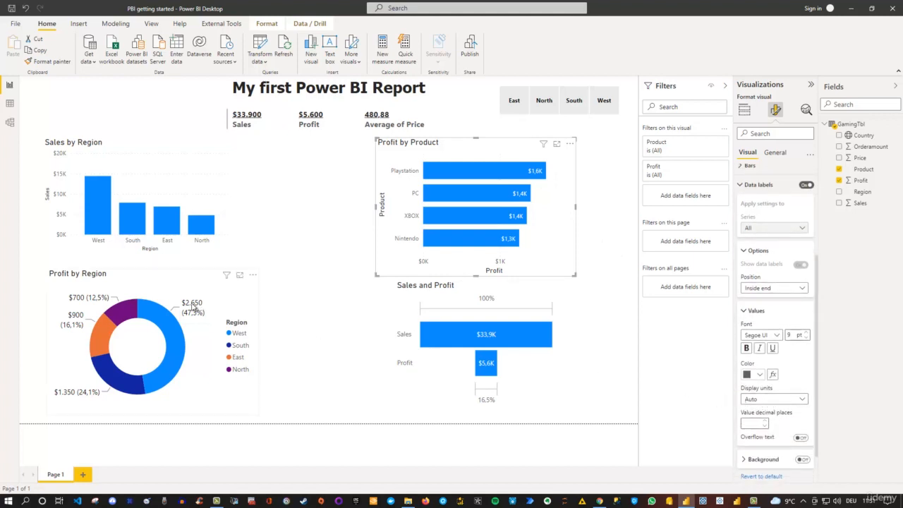
click(801, 401)
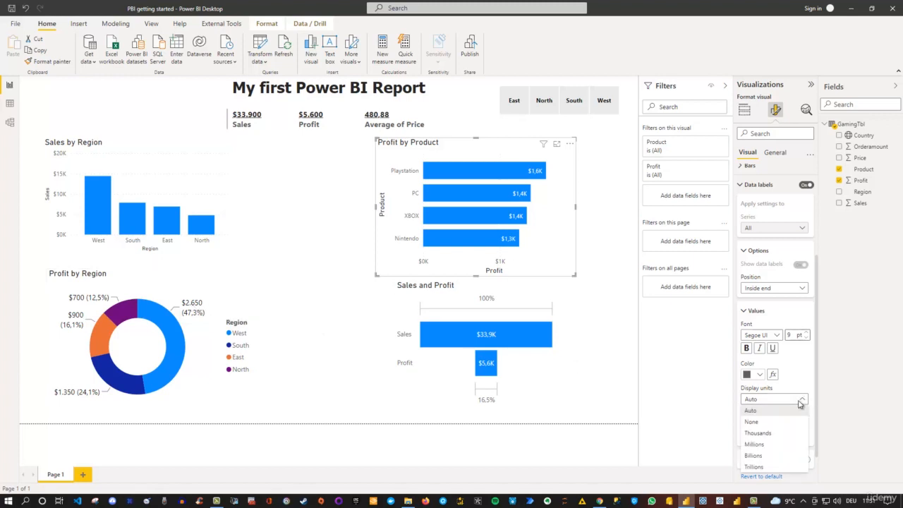
click(757, 422)
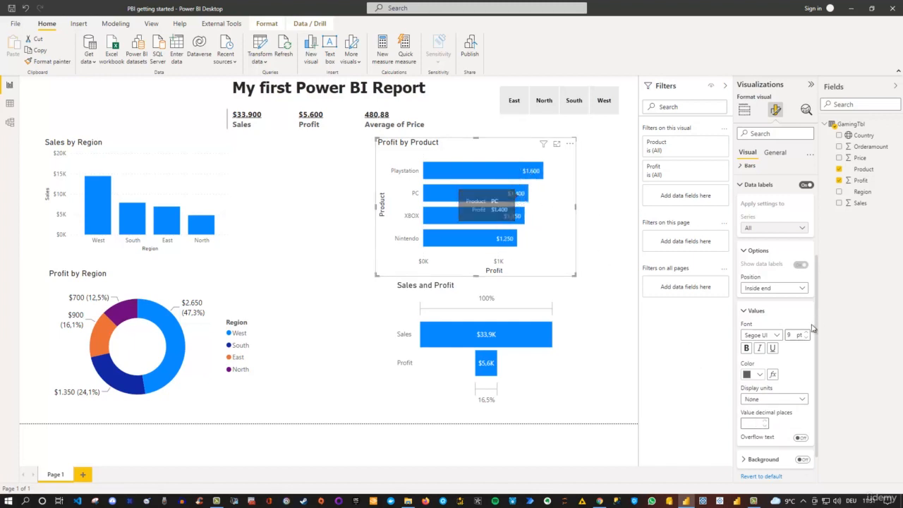
click(314, 285)
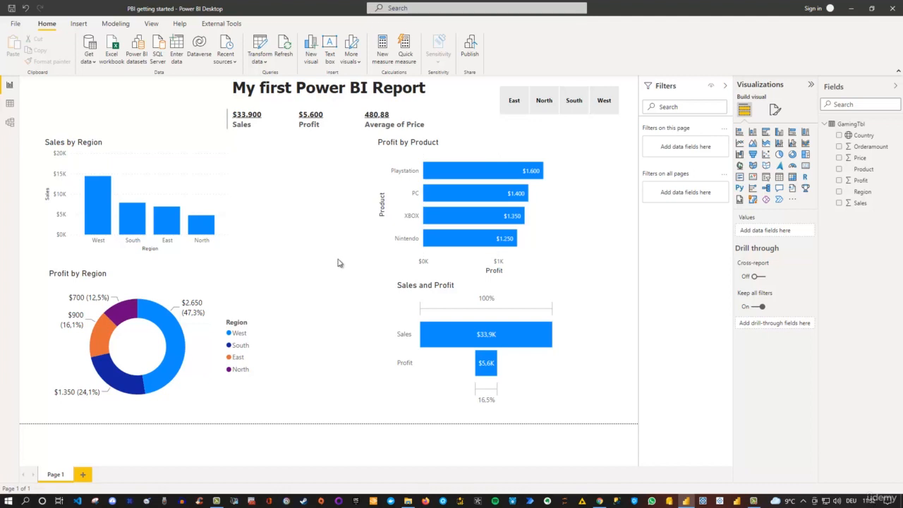
- Test the report's interactivity with the North slicer value and the West, South and East bars of Sales by Region, clearing the selections
click(547, 105)
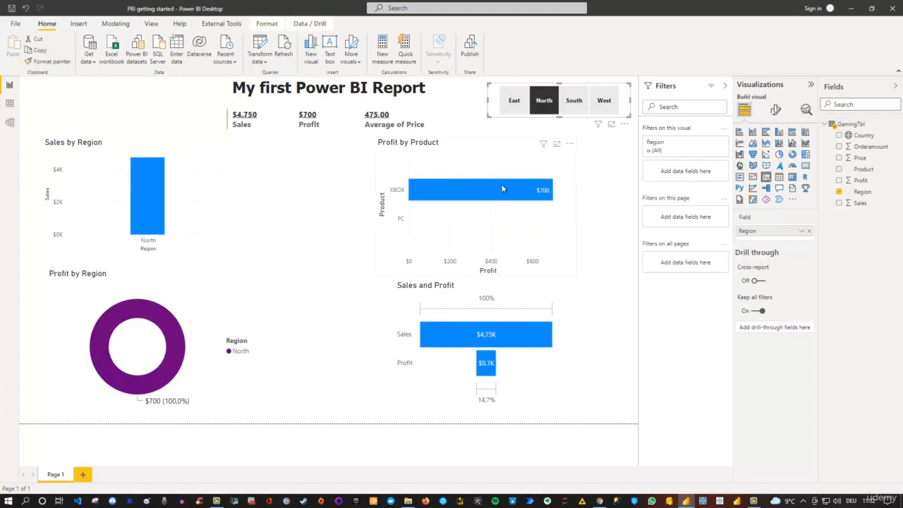
click(539, 101)
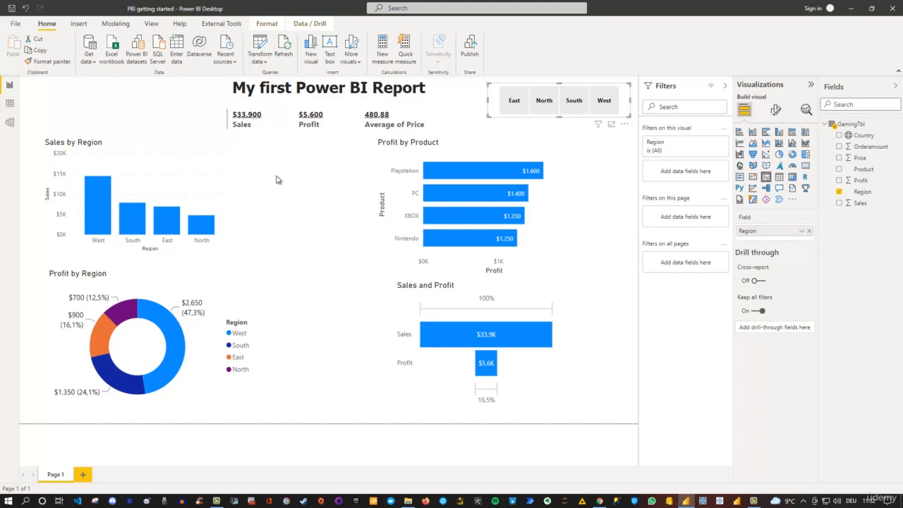
click(96, 202)
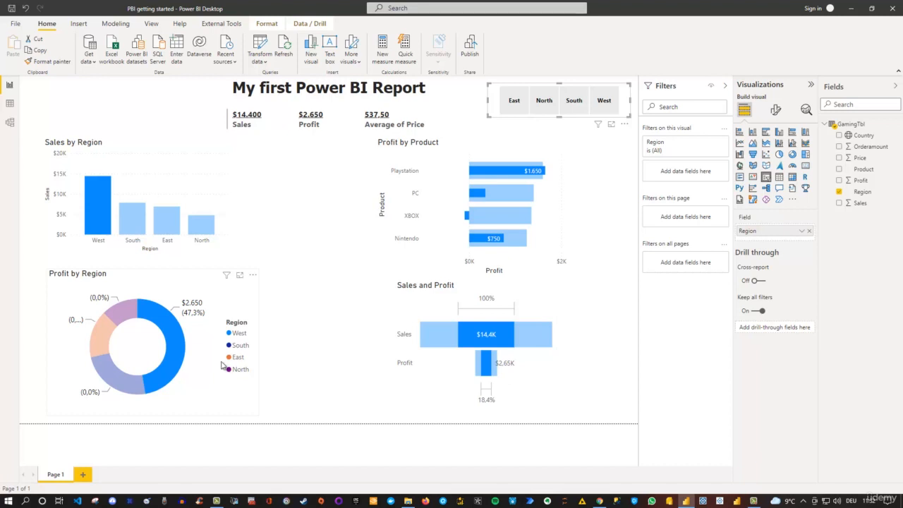
click(137, 221)
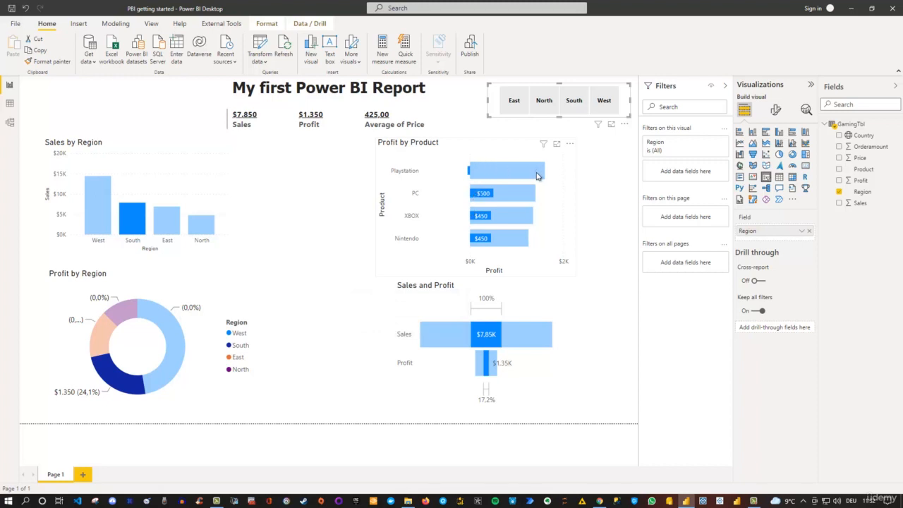
mouse_move(536, 176)
mouse_move(169, 351)
click(167, 219)
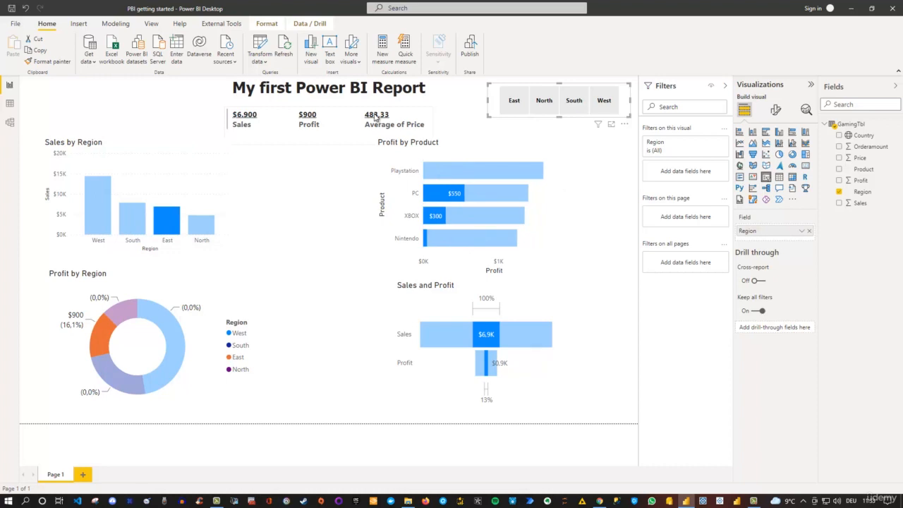
mouse_move(176, 221)
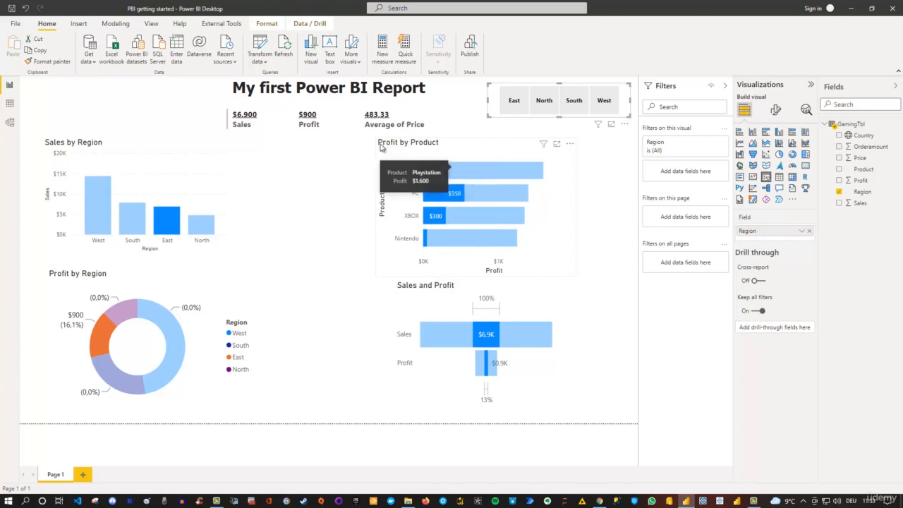
mouse_move(447, 177)
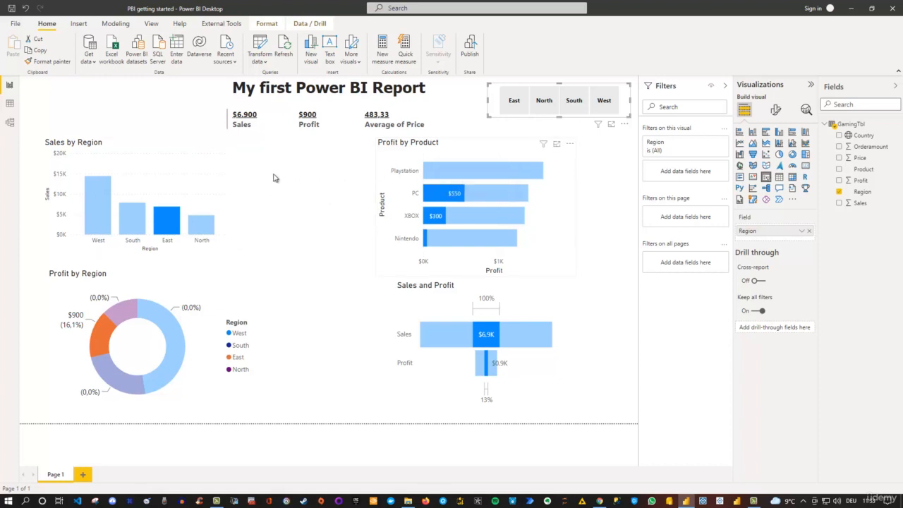
click(169, 214)
- Turn on interaction editing for the Sales by Region chart and test the default highlighting with its West and East bars
click(168, 152)
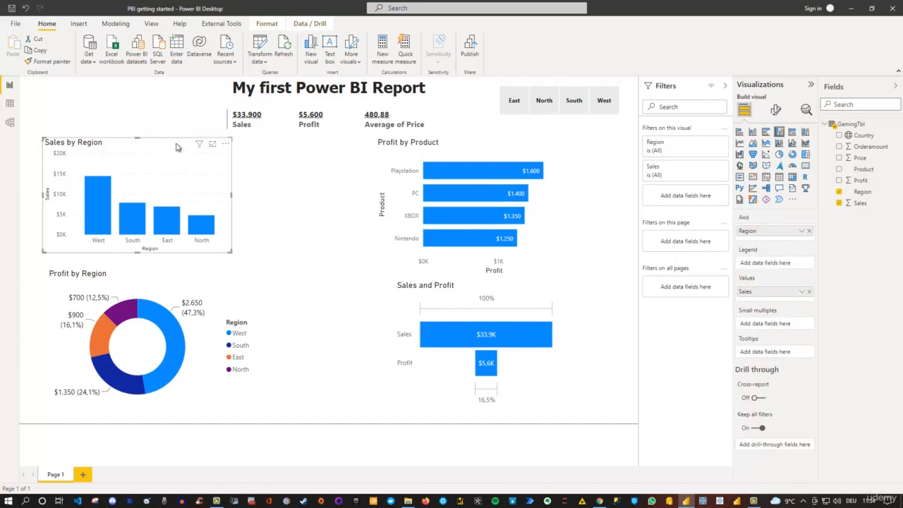
click(268, 24)
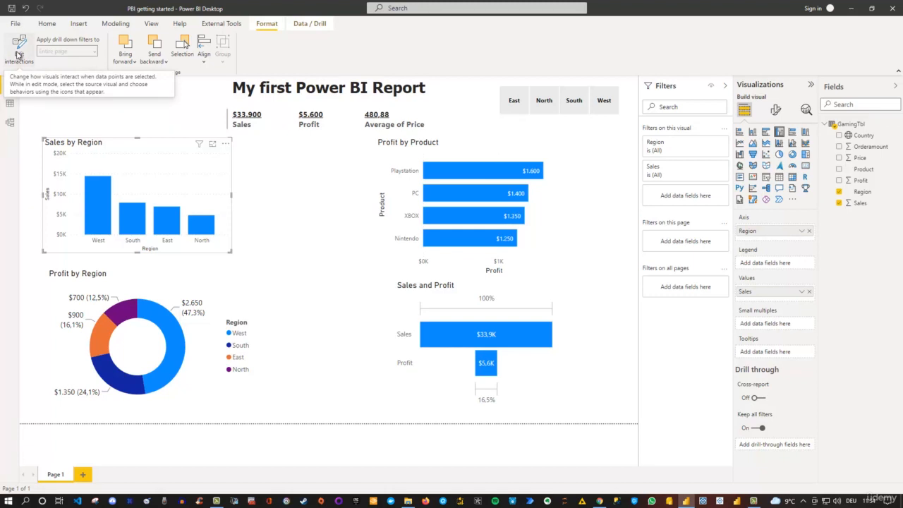
click(19, 56)
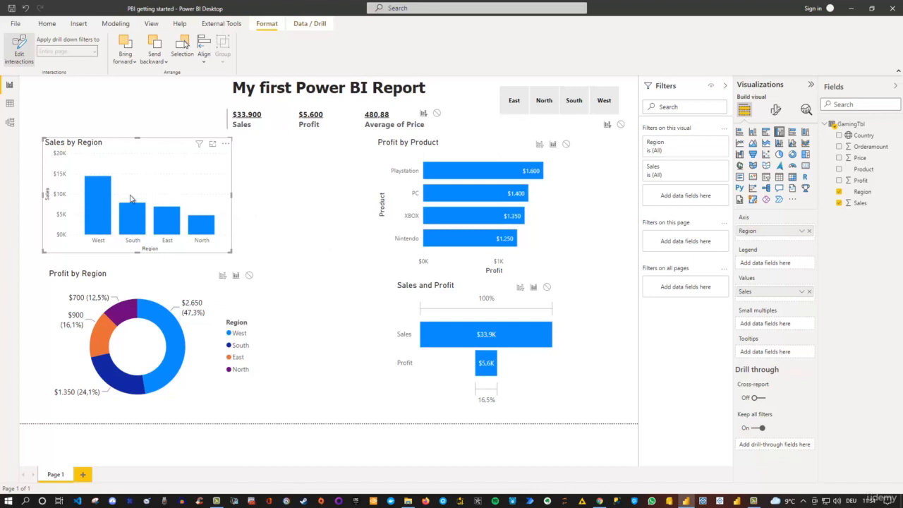
click(101, 202)
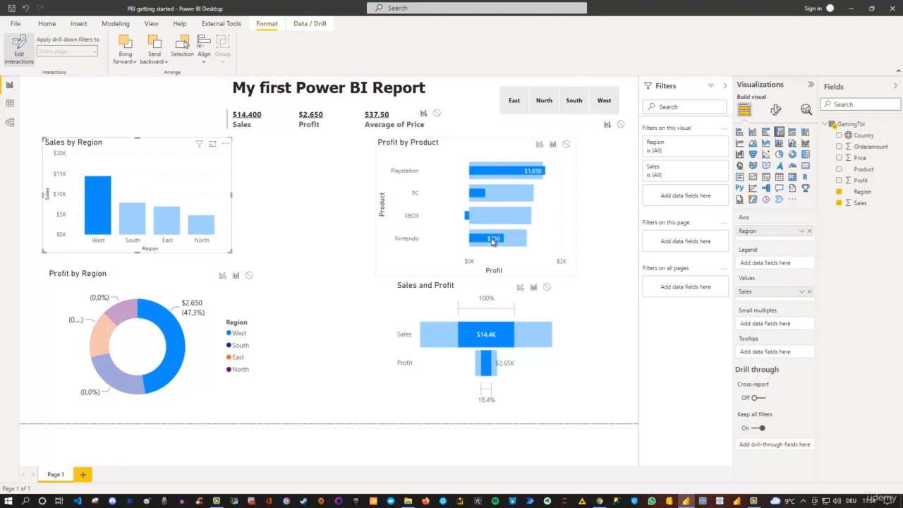
mouse_move(479, 223)
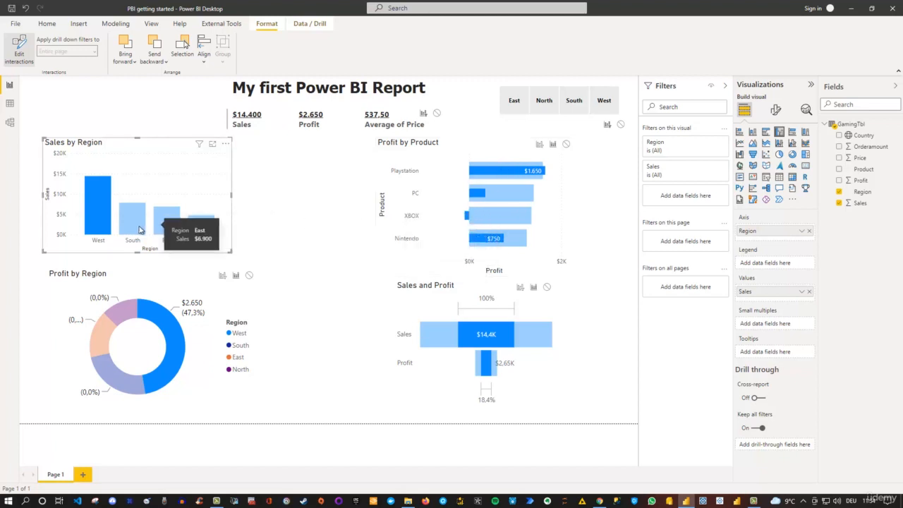
click(170, 223)
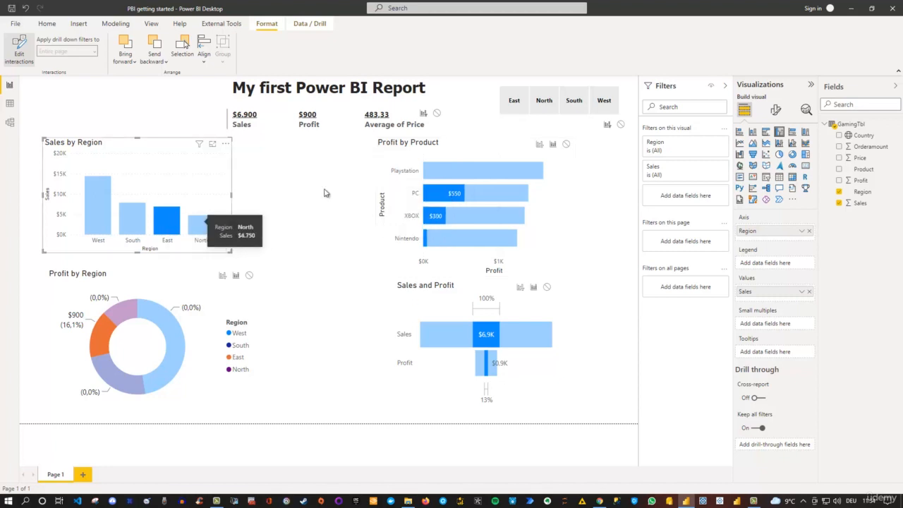
- Set Sales by Region selections to filter the Profit by Product chart and the Sales and Profit funnel, using the West bar as a check
click(541, 145)
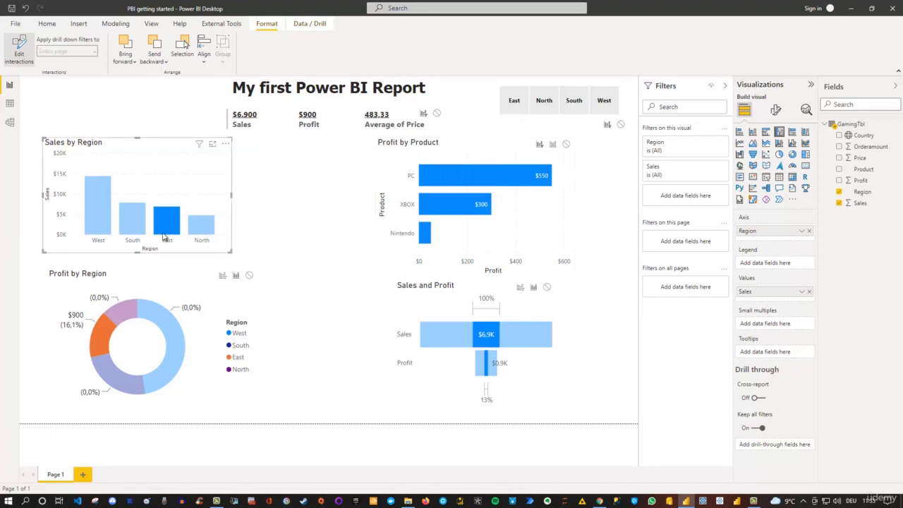
click(97, 216)
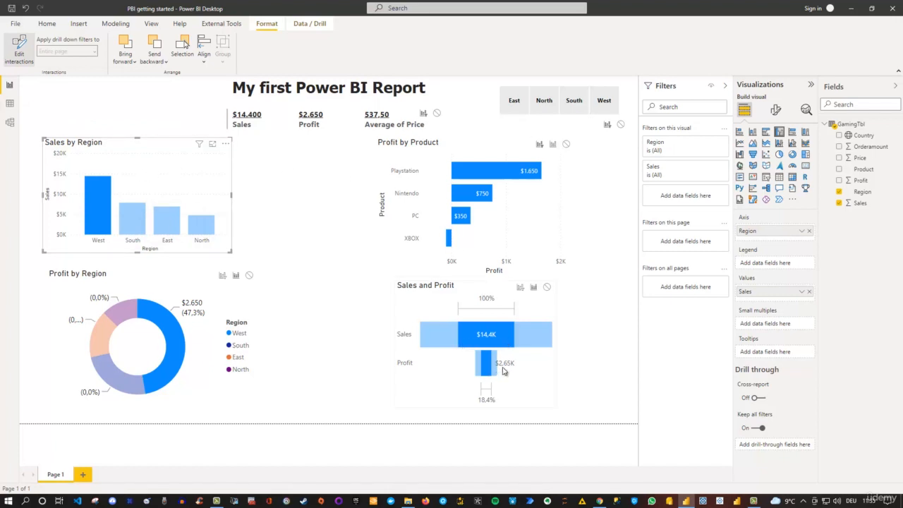
click(520, 288)
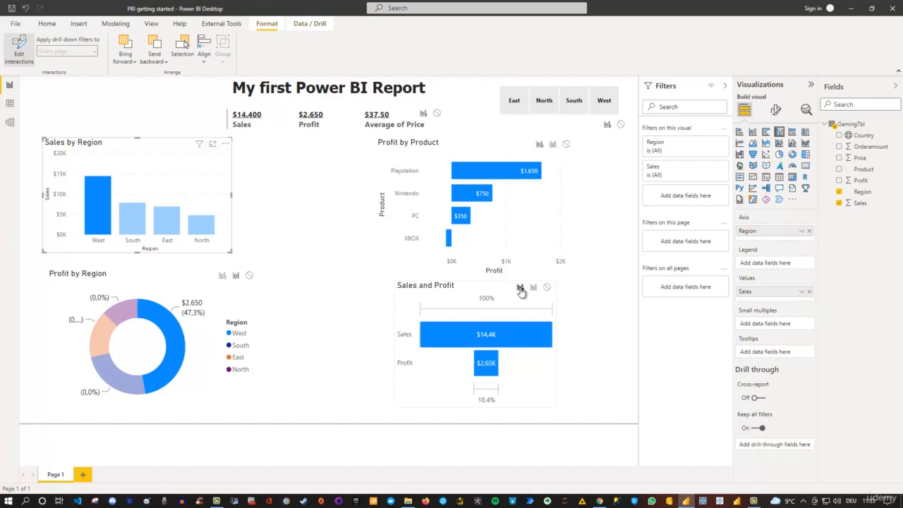
mouse_move(97, 222)
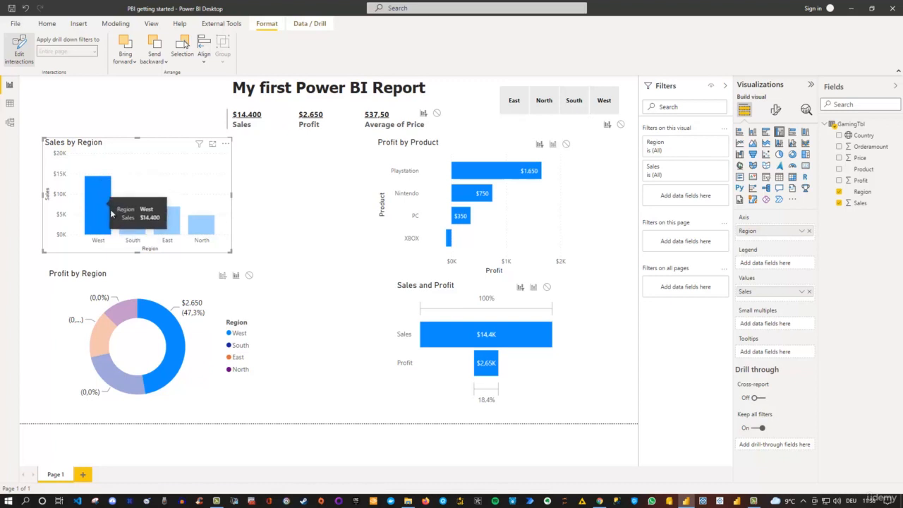
- Set the Sales by Region interaction with Profit by Product to None, test it with the South and West bars, and turn off interaction editing
click(566, 145)
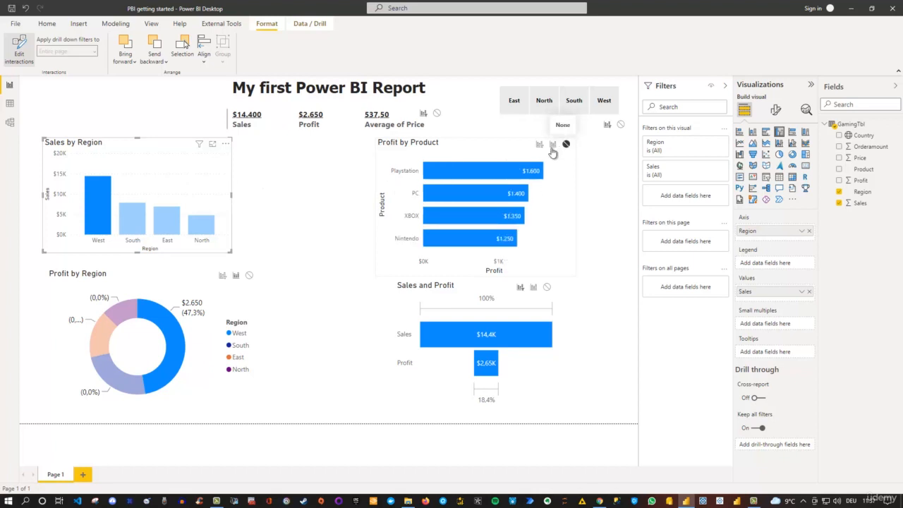
click(136, 217)
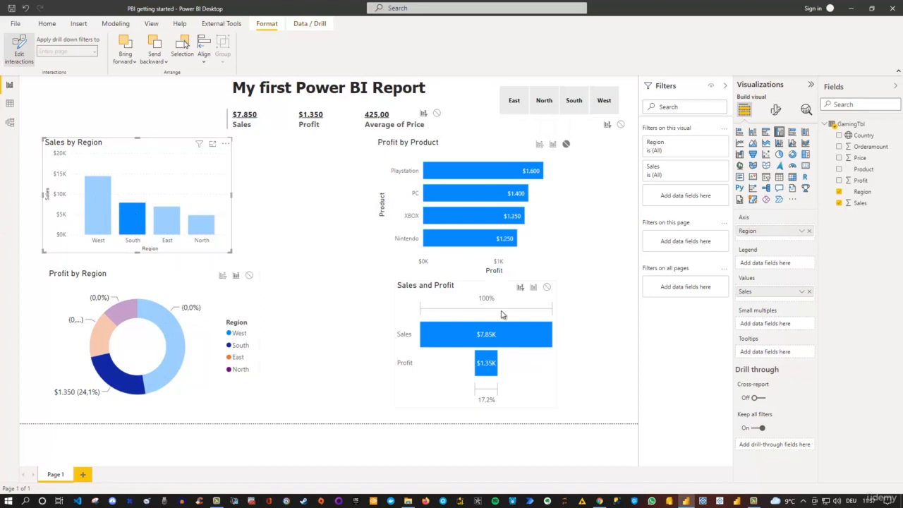
click(136, 219)
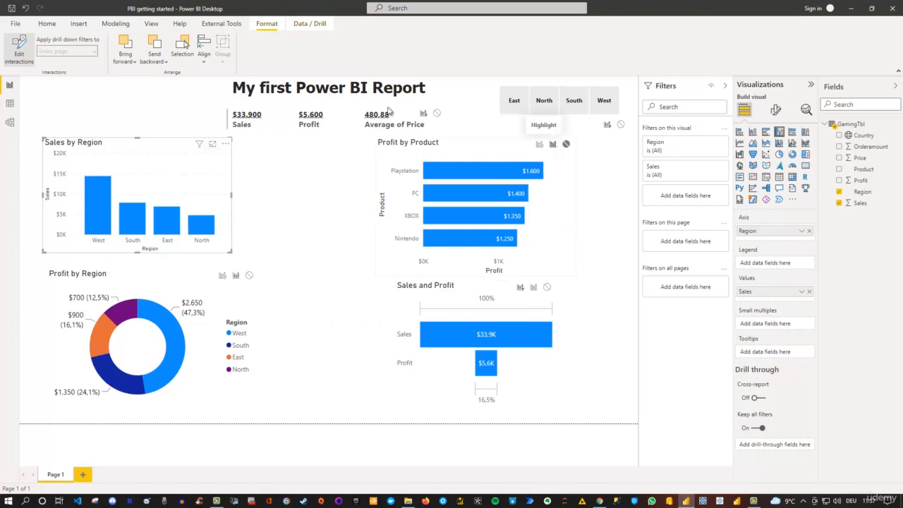
click(20, 55)
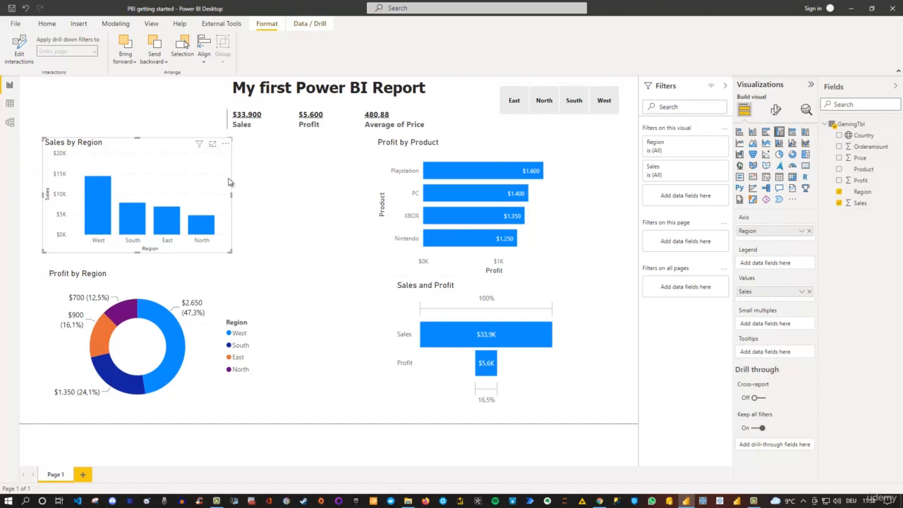
click(96, 209)
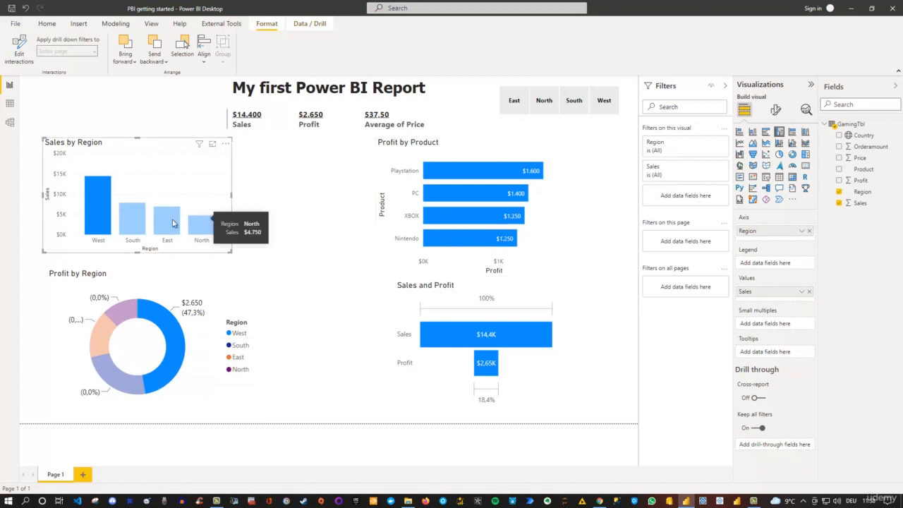
click(102, 206)
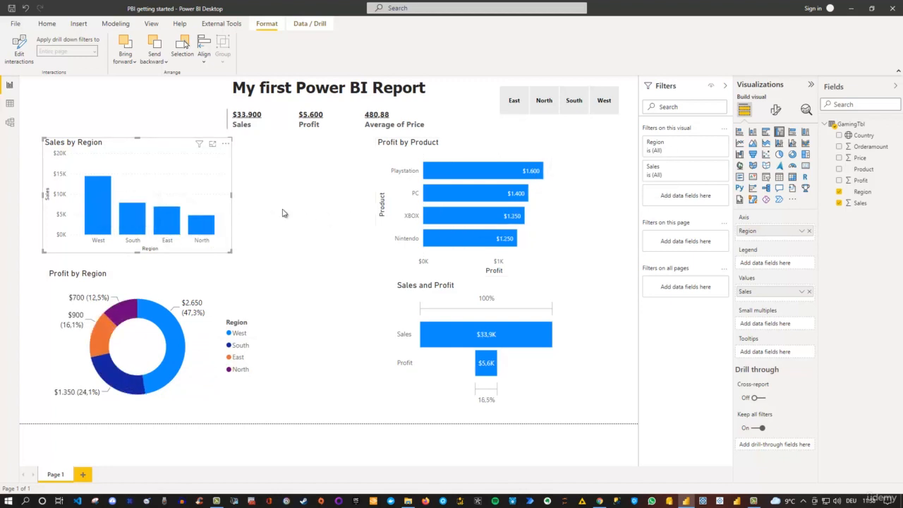